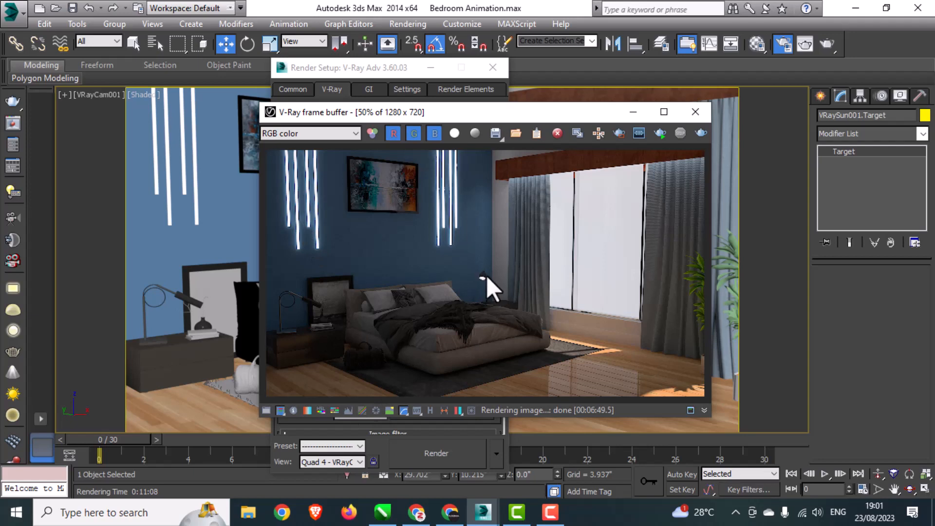
# - Close the rendered image window and the render setup dialog
pyautogui.moveTo(597, 105); pyautogui.dragTo(596, 91)
pyautogui.click(651, 99)
pyautogui.click(496, 68)
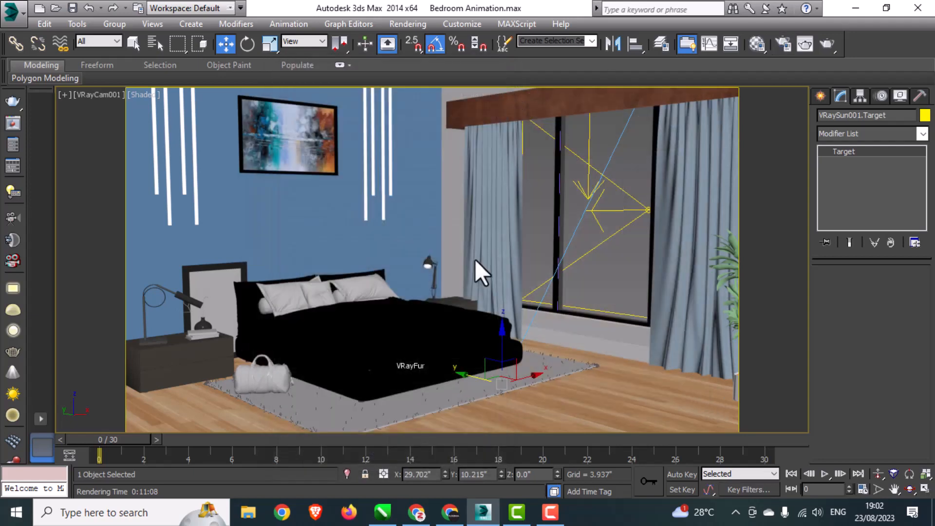
# - Draw a flat plane about 99 by 118 inches beside the room in the Top view
pyautogui.hotkey('alt', 'w')
pyautogui.middleClick(335, 224)
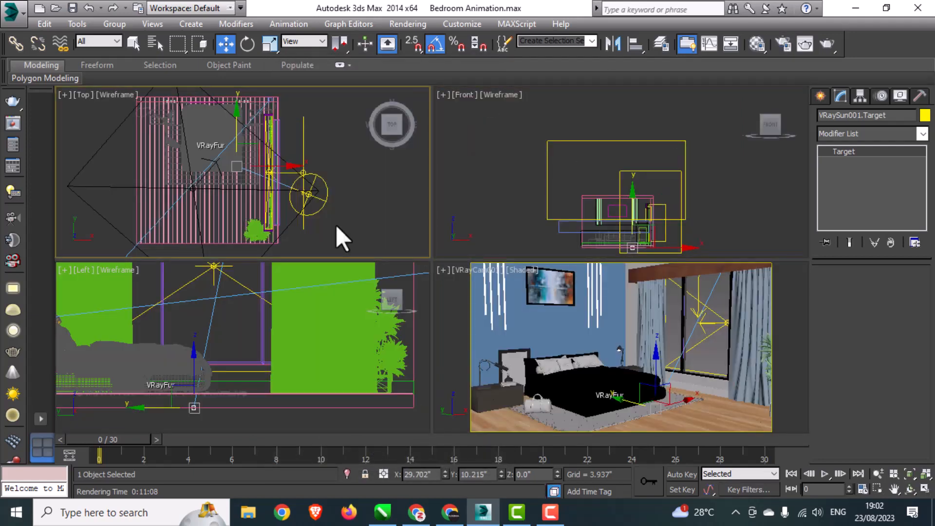
pyautogui.hotkey('alt', 'w')
pyautogui.moveTo(390, 251); pyautogui.dragTo(388, 225, button='middle')
pyautogui.scroll(-6, 388, 251)
pyautogui.moveTo(427, 254); pyautogui.dragTo(370, 263, button='middle')
pyautogui.click(440, 236)
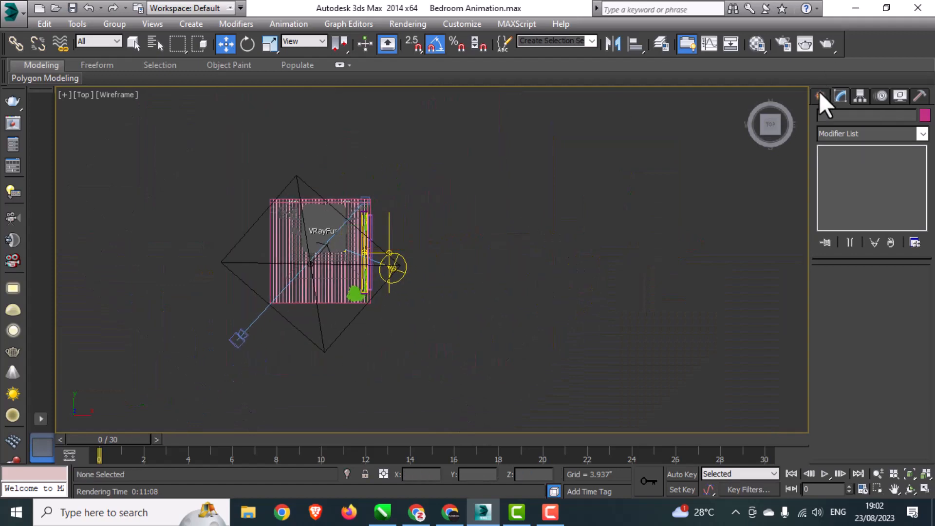
pyautogui.click(820, 95)
pyautogui.click(841, 119)
pyautogui.click(833, 136)
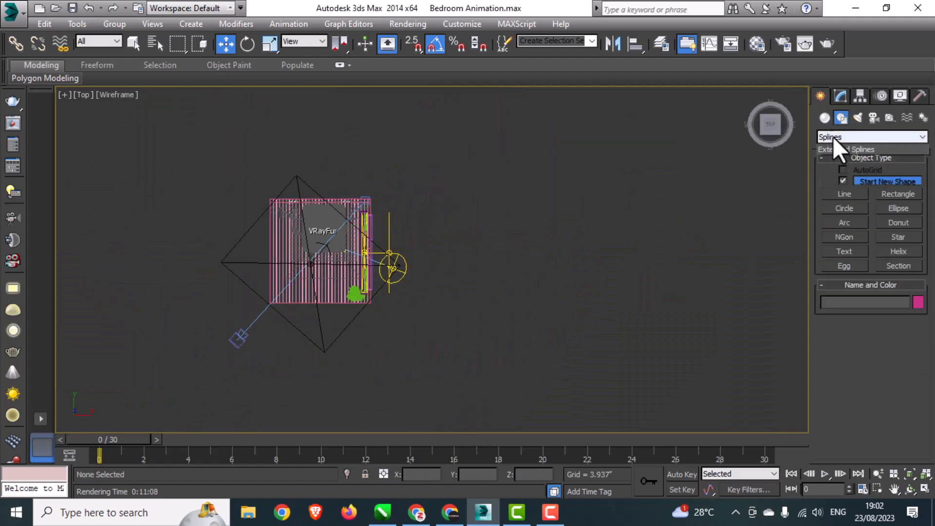
pyautogui.click(825, 117)
pyautogui.click(898, 240)
pyautogui.moveTo(473, 222); pyautogui.dragTo(444, 223, button='middle')
pyautogui.moveTo(421, 207); pyautogui.dragTo(521, 291)
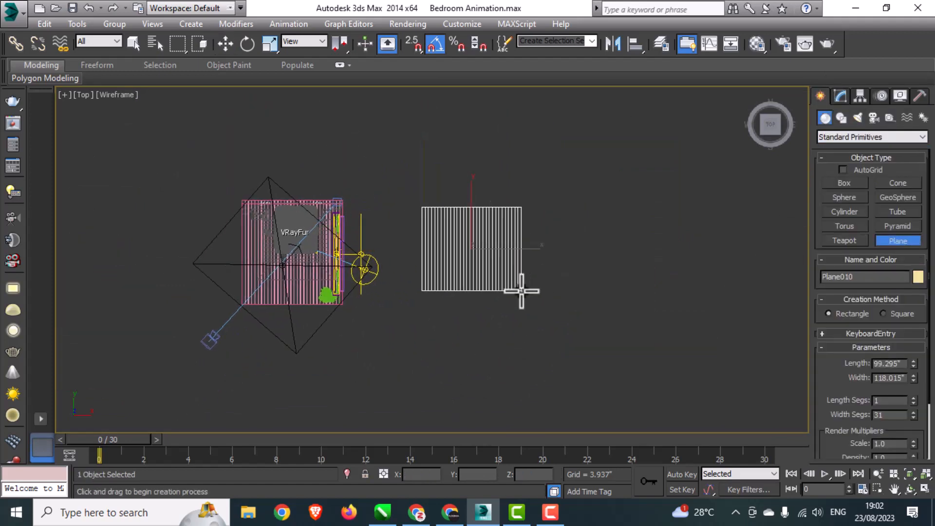
pyautogui.rightClick(511, 307)
# - Set the new plane's length and width to 120 inches each
pyautogui.click(841, 96)
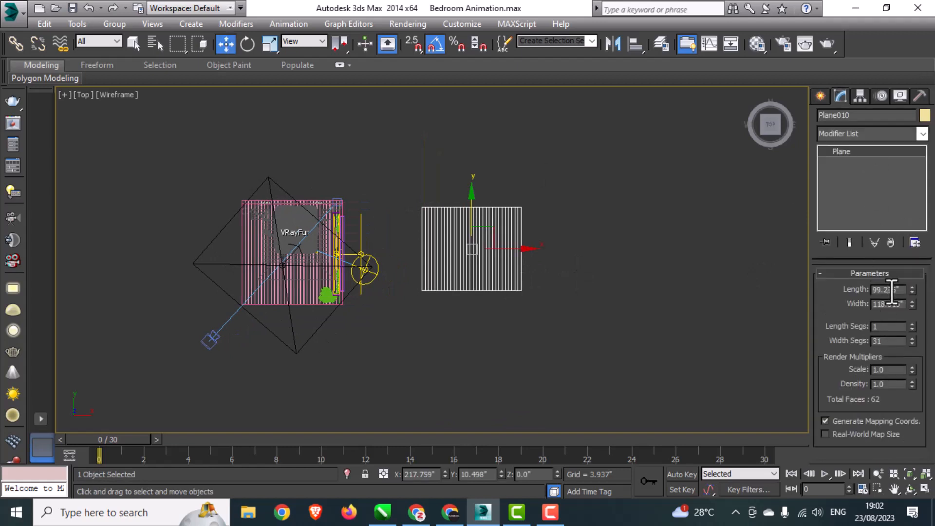
pyautogui.write('120')
pyautogui.press('Tab')
pyautogui.write('120')
pyautogui.press('Return')
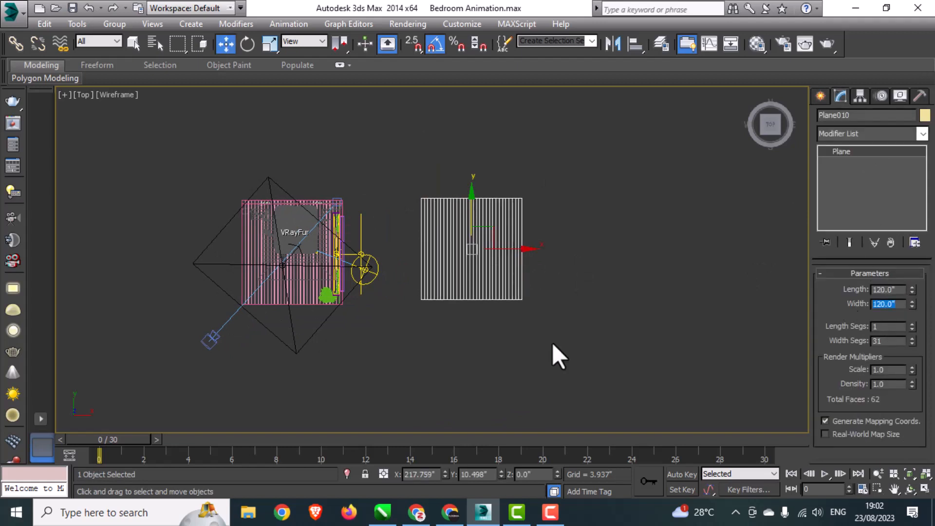
pyautogui.click(552, 342)
pyautogui.moveTo(479, 289); pyautogui.dragTo(481, 291, button='middle')
pyautogui.click(480, 291)
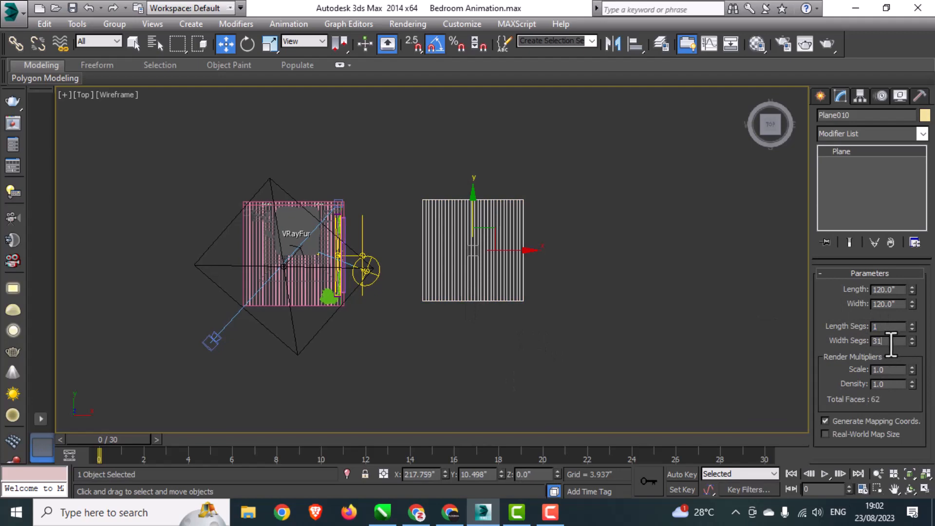
# - Show the new plane in a Perspective view and convert it to an Editable Poly
pyautogui.click(526, 356)
pyautogui.hotkey('alt', 'w')
pyautogui.middleClick(539, 335)
pyautogui.hotkey('alt', 'w')
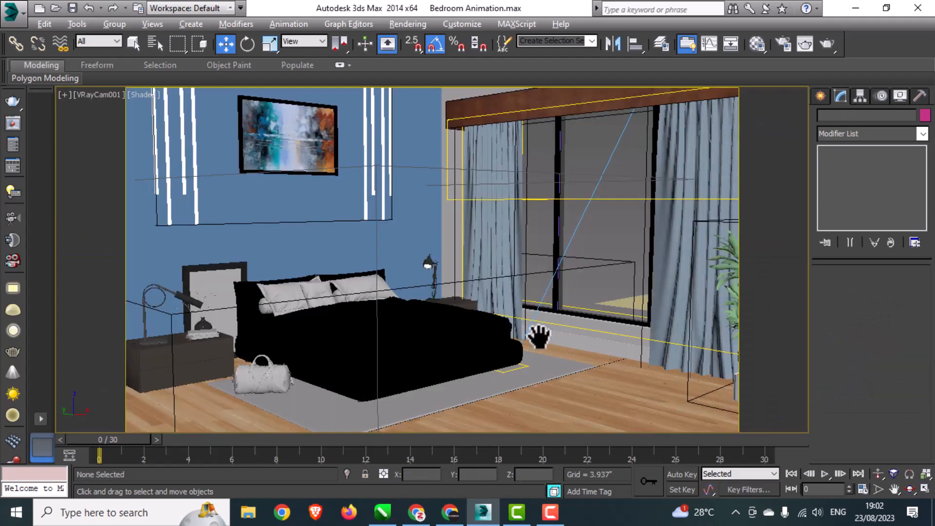
pyautogui.press('p')
pyautogui.moveTo(508, 330); pyautogui.dragTo(244, 336, button='middle')
pyautogui.click(622, 352)
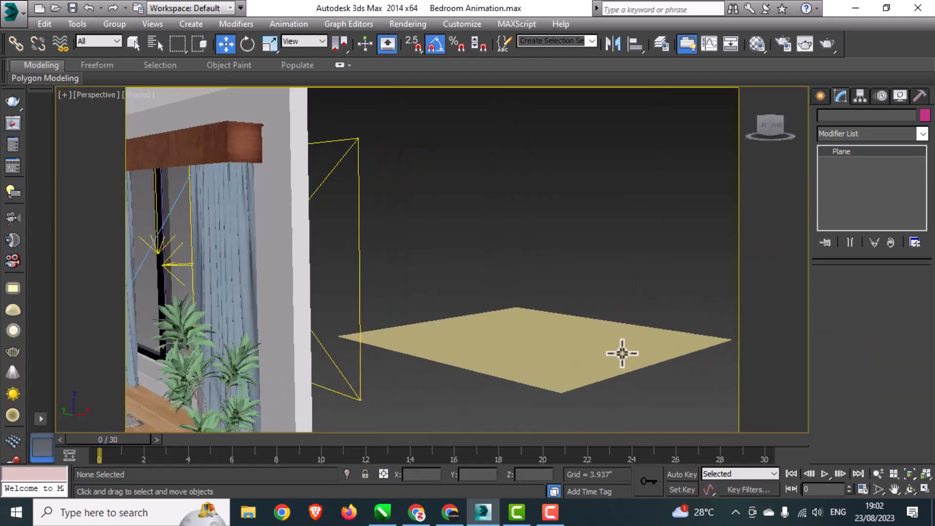
pyautogui.scroll(3, 594, 367)
pyautogui.keyDown('alt'); pyautogui.moveTo(595, 367); pyautogui.dragTo(552, 346, button='middle'); pyautogui.keyUp('alt')
pyautogui.moveTo(553, 346); pyautogui.dragTo(476, 309, button='middle')
pyautogui.rightClick(476, 309)
pyautogui.moveTo(543, 434)
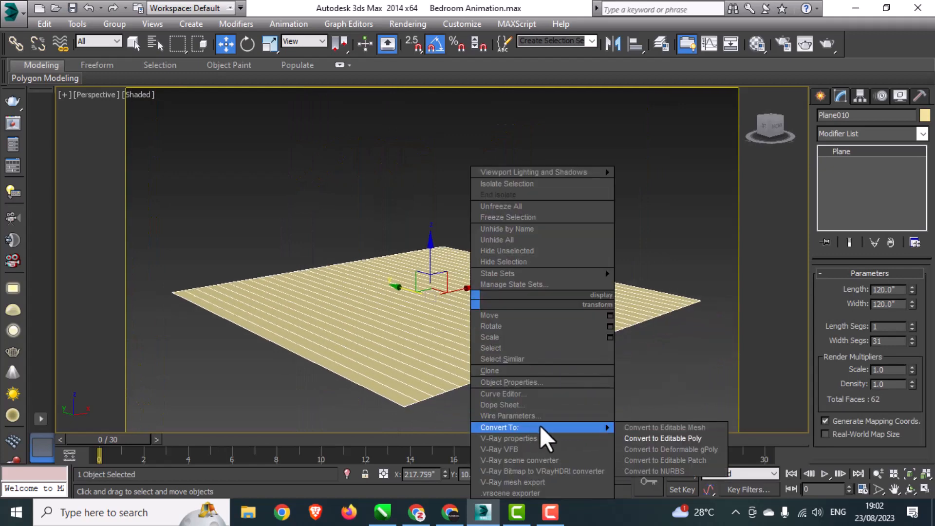
pyautogui.click(669, 438)
# - Bevel all of the plane's polygons individually by a very small height, and leave polygon editing with nothing selected
pyautogui.click(884, 290)
pyautogui.moveTo(646, 234); pyautogui.dragTo(277, 430)
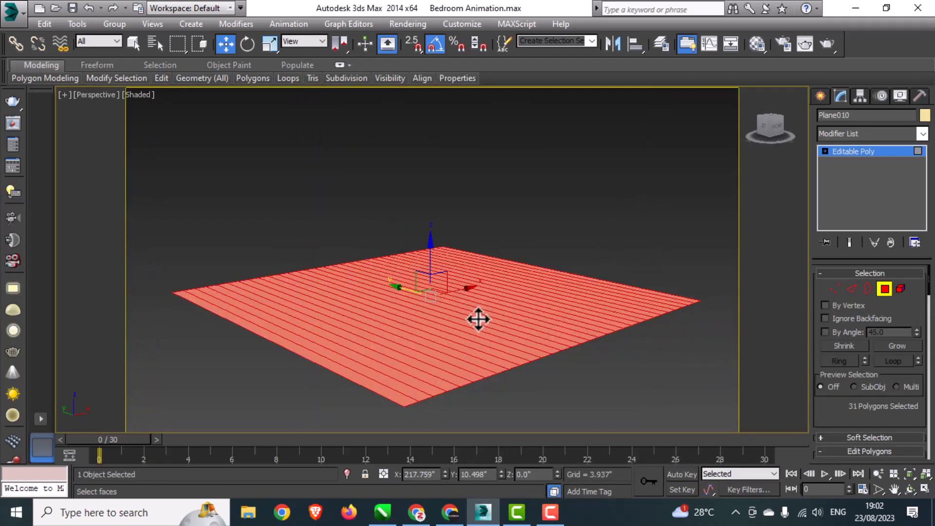
pyautogui.rightClick(477, 319)
pyautogui.click(652, 316)
pyautogui.scroll(-5, 885, 438)
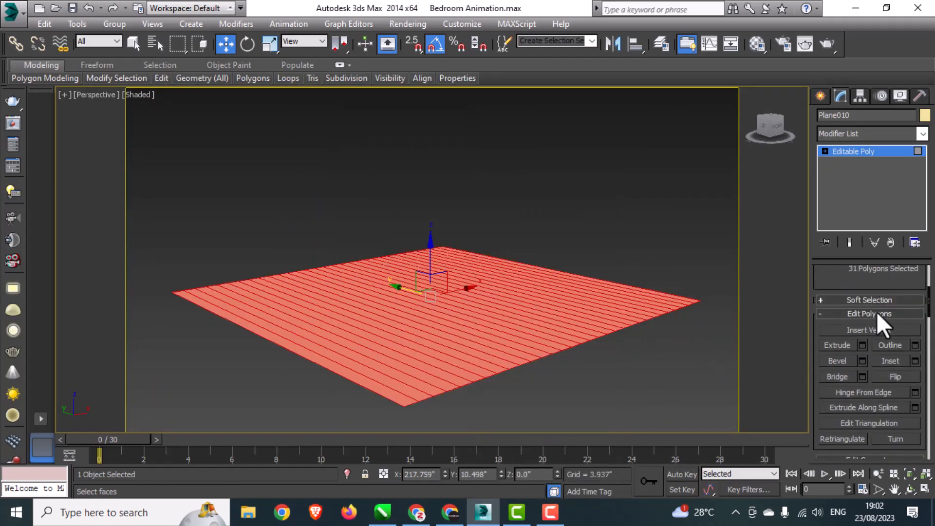
pyautogui.click(863, 361)
pyautogui.scroll(3, 368, 421)
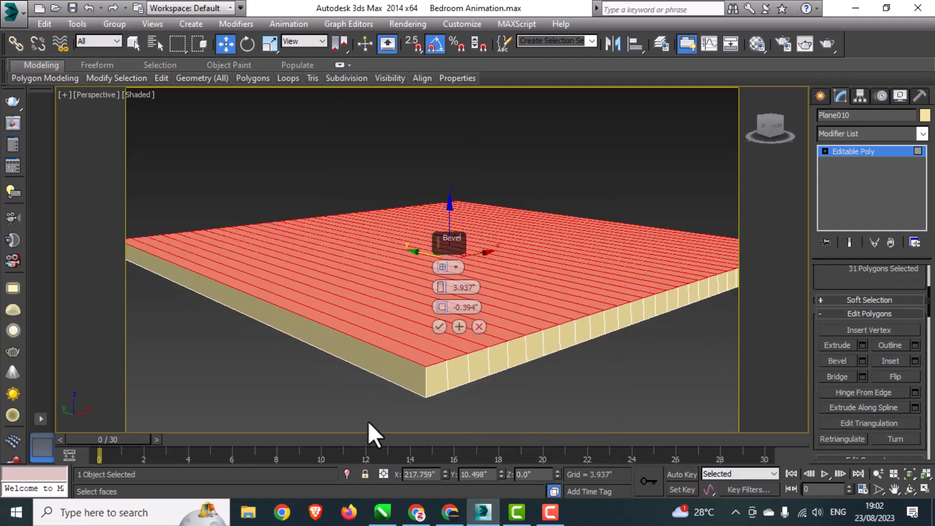
pyautogui.moveTo(441, 289)
pyautogui.mouseDown()
pyautogui.moveTo(440, 322)
pyautogui.moveTo(440, 298)
pyautogui.mouseUp()
pyautogui.click(449, 267)
pyautogui.click(474, 305)
pyautogui.click(438, 327)
pyautogui.scroll(-2, 434, 349)
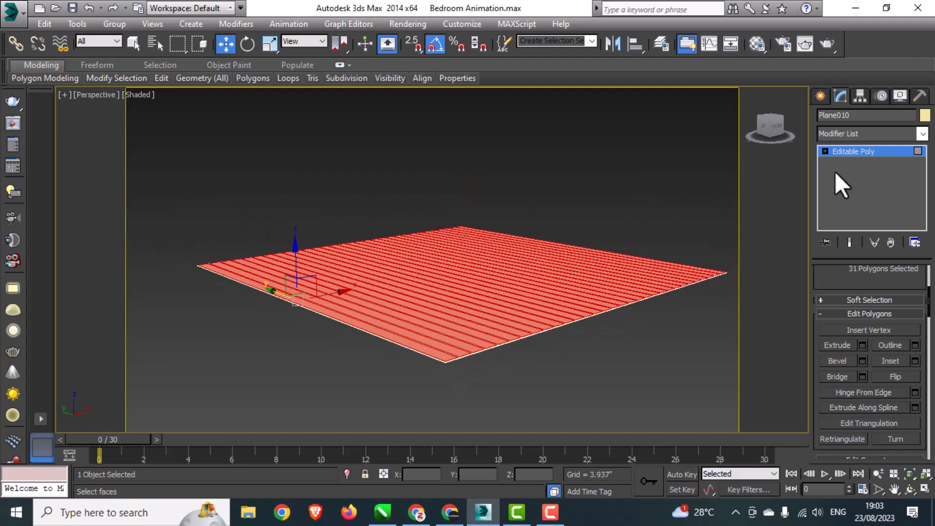
pyautogui.click(852, 151)
pyautogui.click(701, 205)
# - Select the beveled plane and set up a new VRayMtl material in the empty thirteenth material slot
pyautogui.keyDown('alt'); pyautogui.moveTo(492, 244); pyautogui.dragTo(470, 323, button='middle'); pyautogui.keyUp('alt')
pyautogui.click(441, 334)
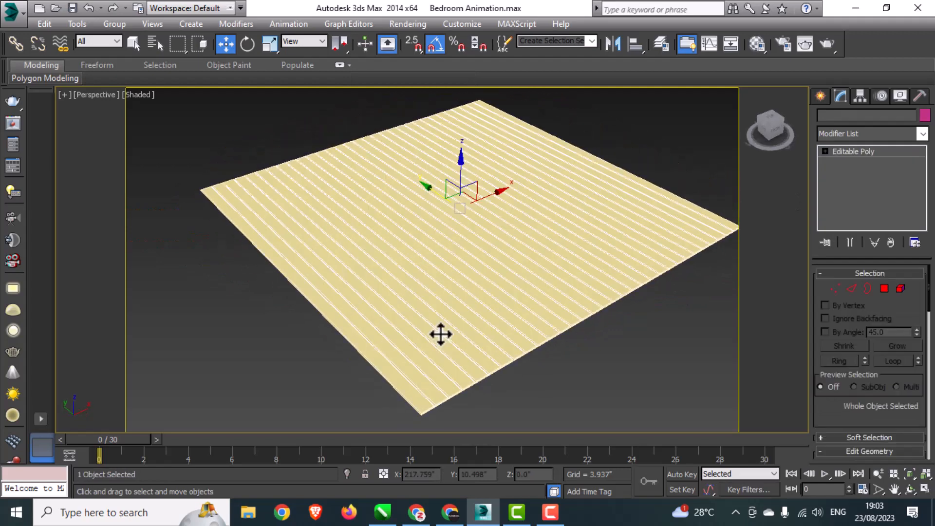
pyautogui.click(523, 365)
pyautogui.click(501, 319)
pyautogui.press('m')
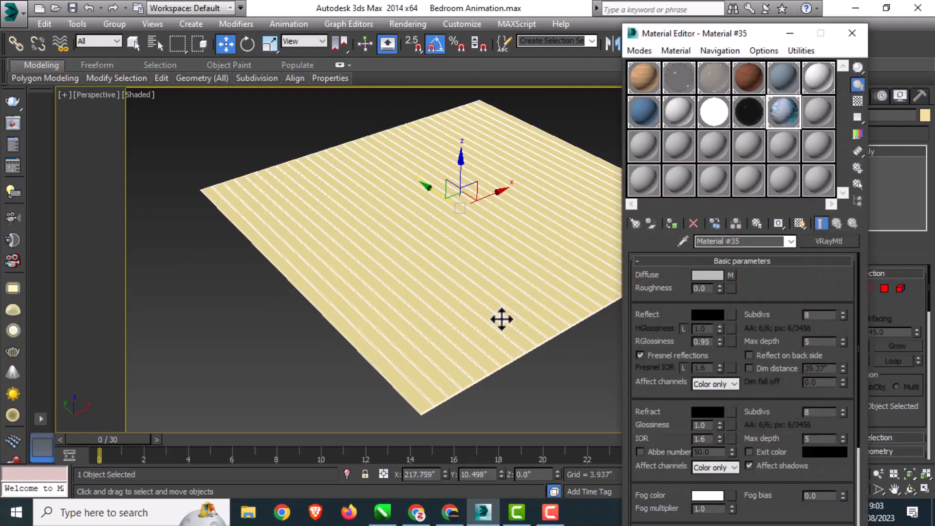
pyautogui.click(645, 147)
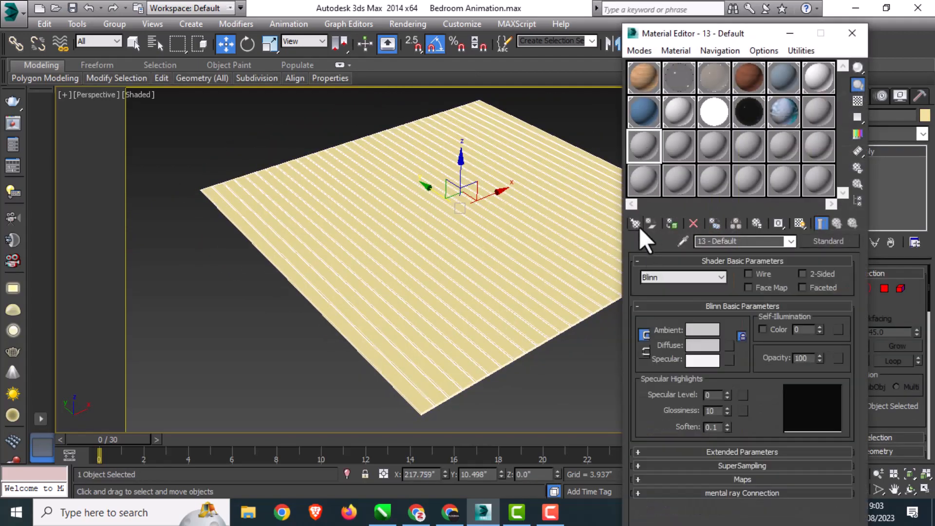
pyautogui.click(635, 224)
pyautogui.doubleClick(238, 328)
pyautogui.click(519, 92)
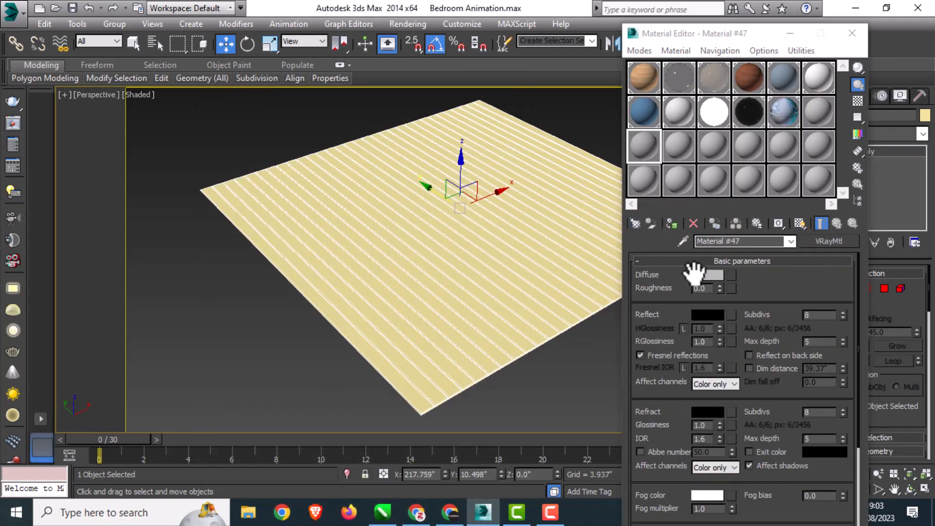
# - Load the wood image Capture.JPG from the Desktop as the material's diffuse bitmap
pyautogui.click(731, 274)
pyautogui.doubleClick(263, 160)
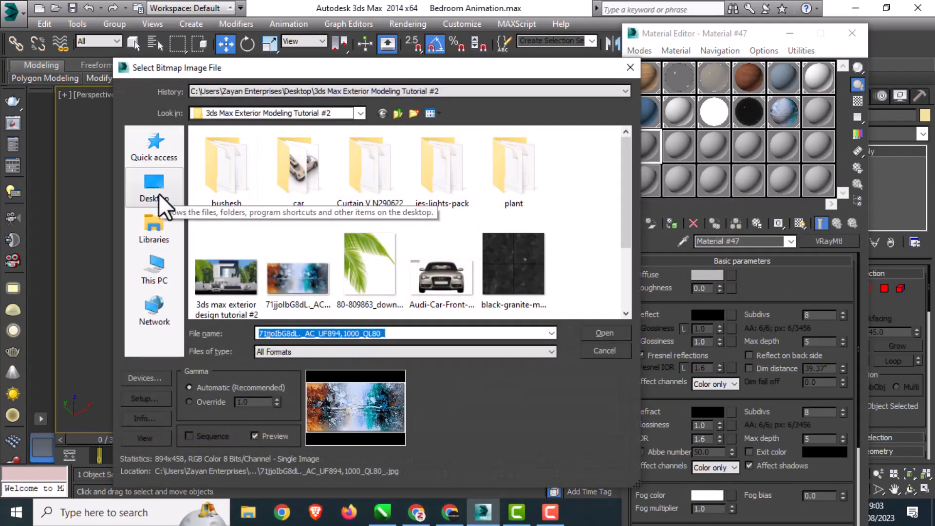
pyautogui.moveTo(629, 217); pyautogui.dragTo(629, 280)
pyautogui.click(159, 184)
pyautogui.moveTo(624, 208); pyautogui.dragTo(624, 293)
pyautogui.click(239, 298)
pyautogui.click(605, 334)
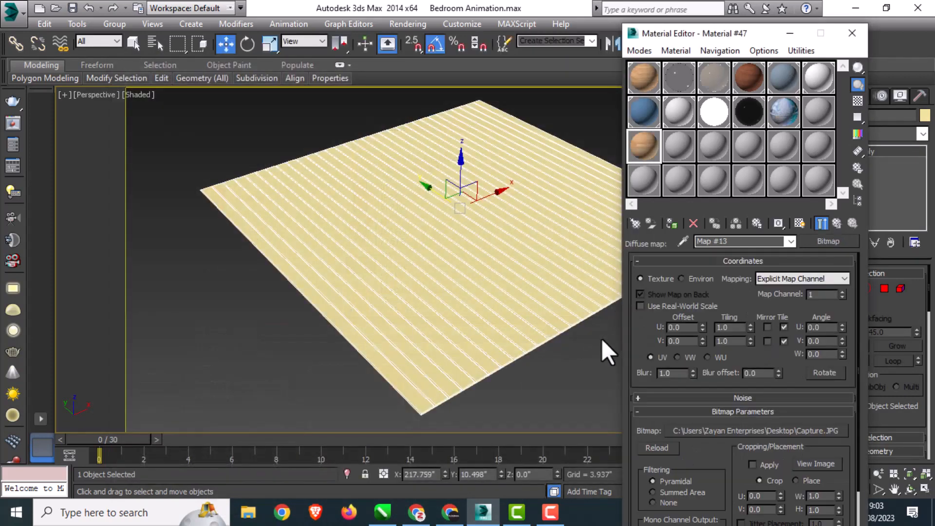
# - Assign the wood material to the plane and display its texture in the viewport
pyautogui.click(675, 222)
pyautogui.click(800, 225)
pyautogui.click(591, 350)
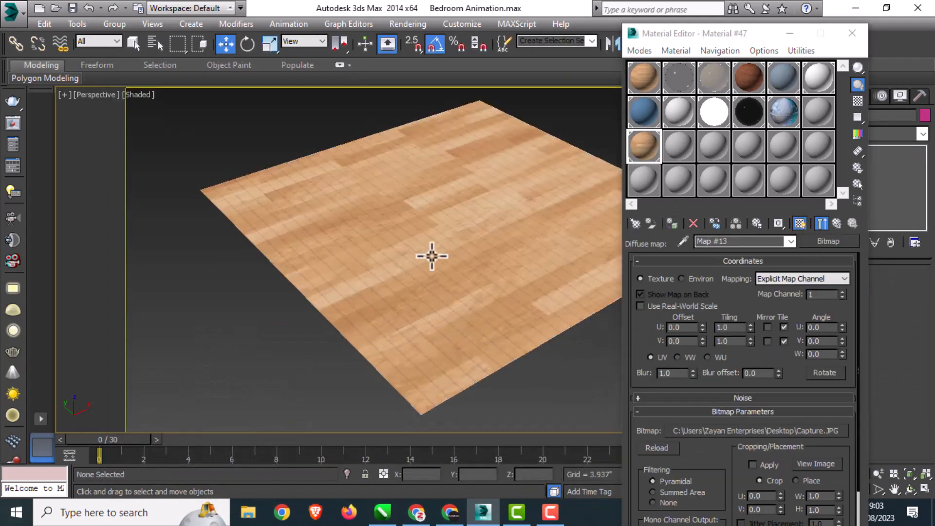
# - Close the material editor and add an Unwrap UVW modifier to the plane, with its polygons selected
pyautogui.click(372, 286)
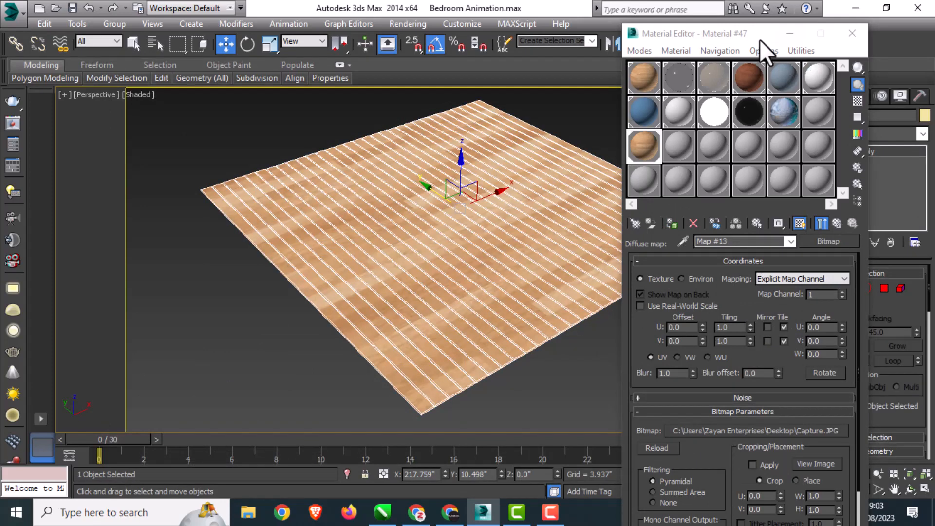
pyautogui.click(852, 34)
pyautogui.click(849, 133)
pyautogui.press('u')
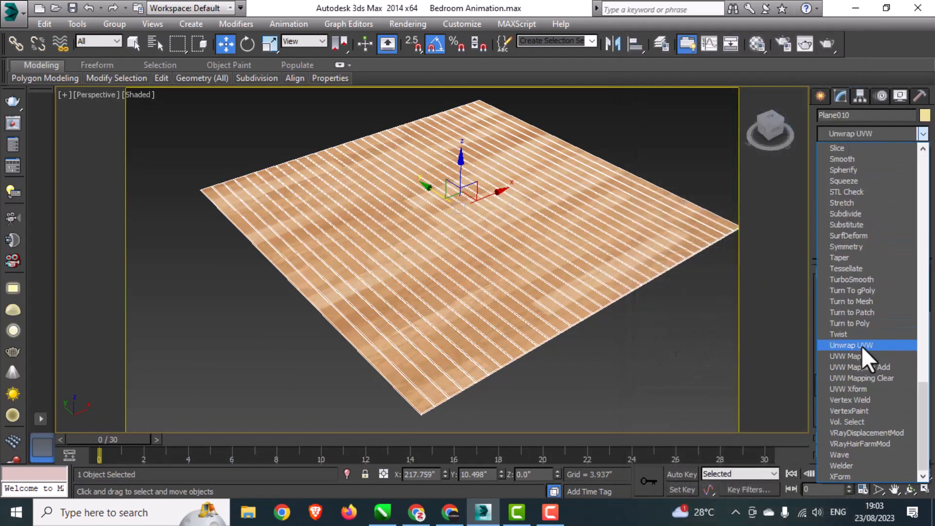
pyautogui.click(861, 343)
pyautogui.click(869, 293)
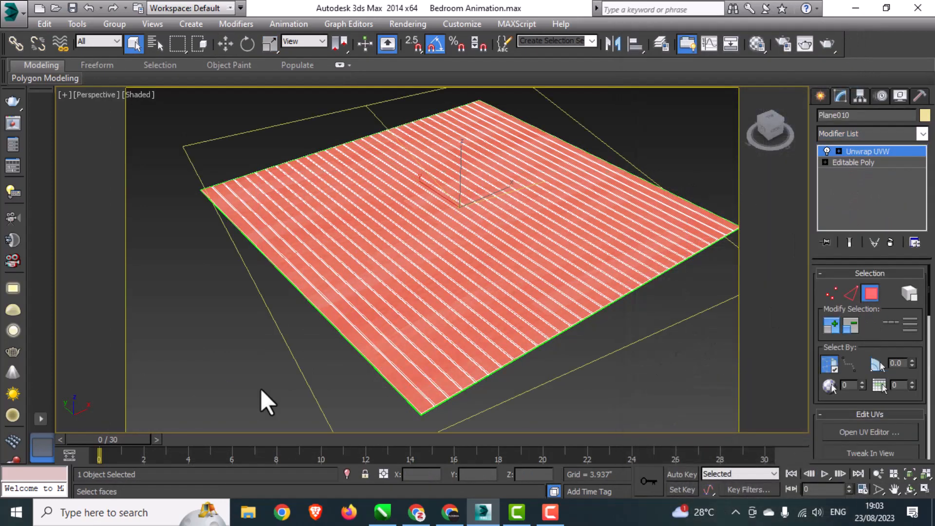
# - Rotate the plane's UVs by 90 degrees in the UV editor so the wood grain follows the planks, and exit the modifier
pyautogui.click(890, 430)
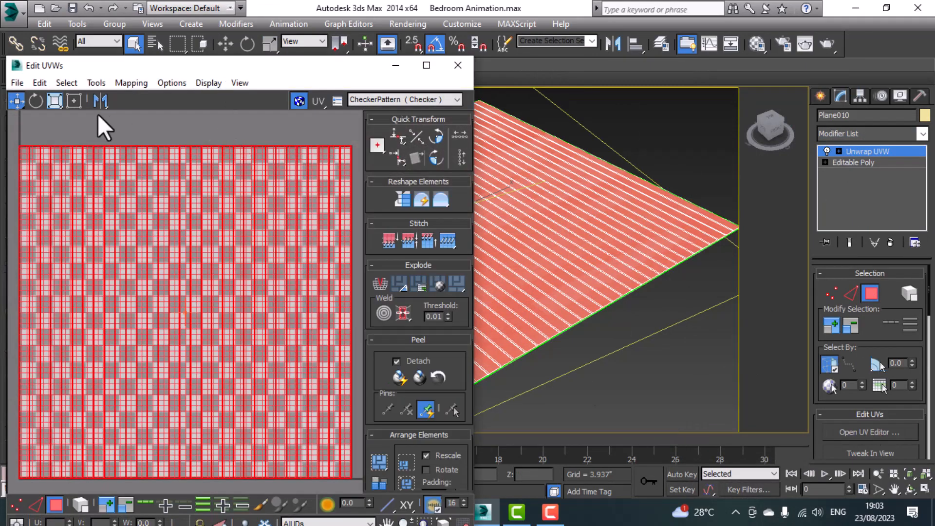
pyautogui.moveTo(206, 293); pyautogui.dragTo(225, 334)
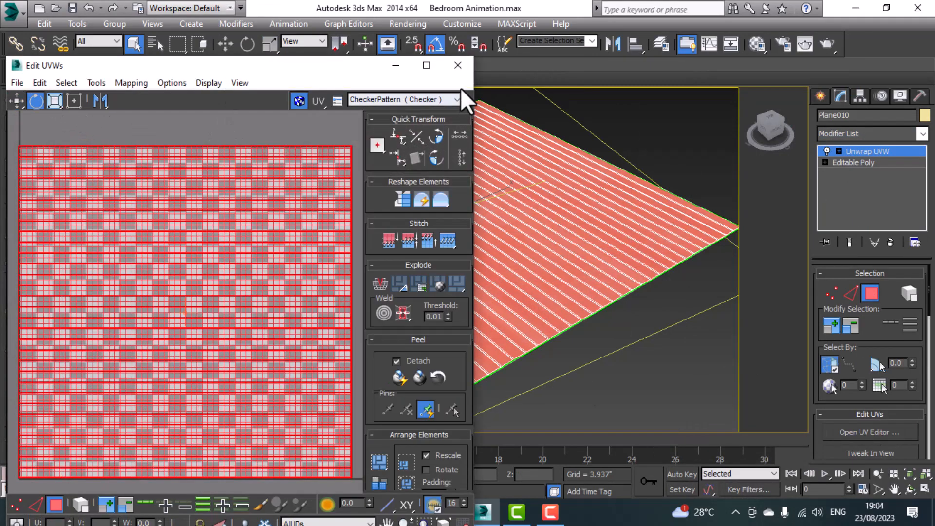
pyautogui.click(457, 66)
pyautogui.click(875, 153)
pyautogui.click(657, 331)
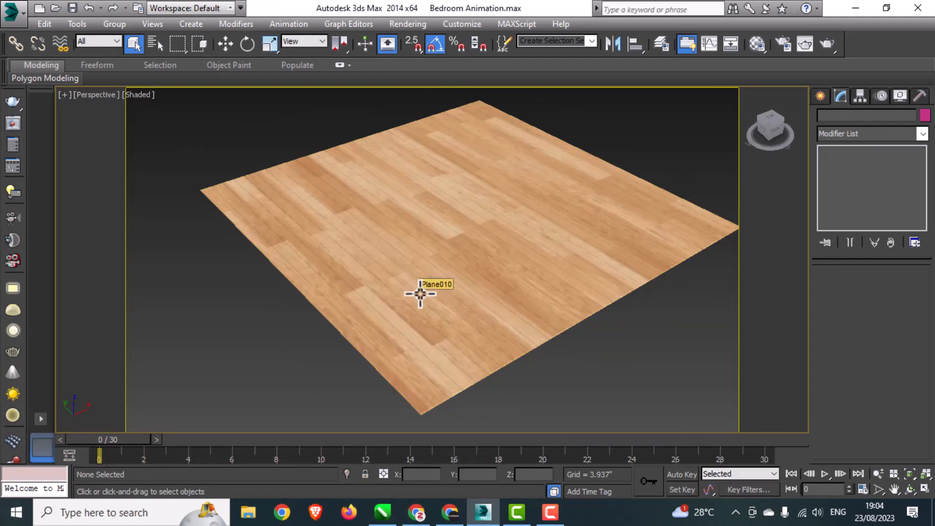
pyautogui.click(446, 331)
pyautogui.click(615, 385)
# - Raise the wood bitmap's V tiling to 2.0 and close the material editor
pyautogui.click(756, 45)
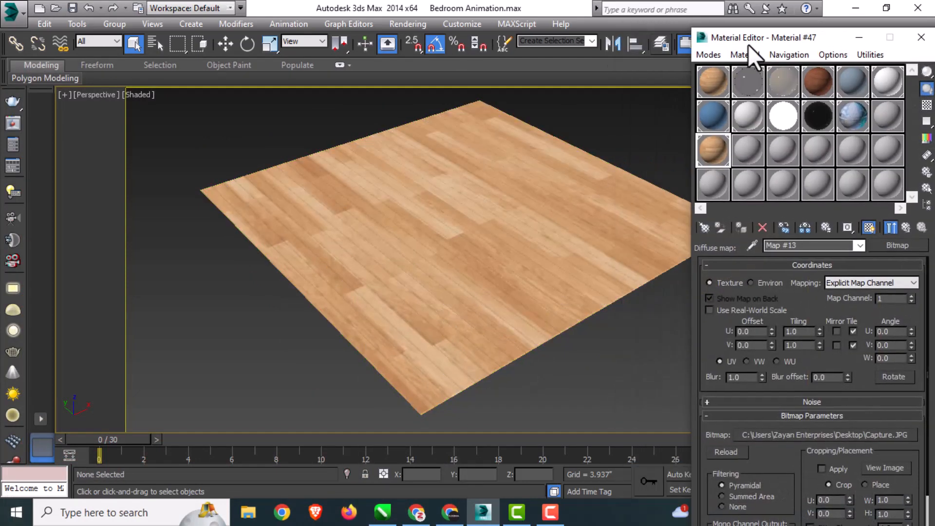
pyautogui.click(832, 335)
pyautogui.click(831, 331)
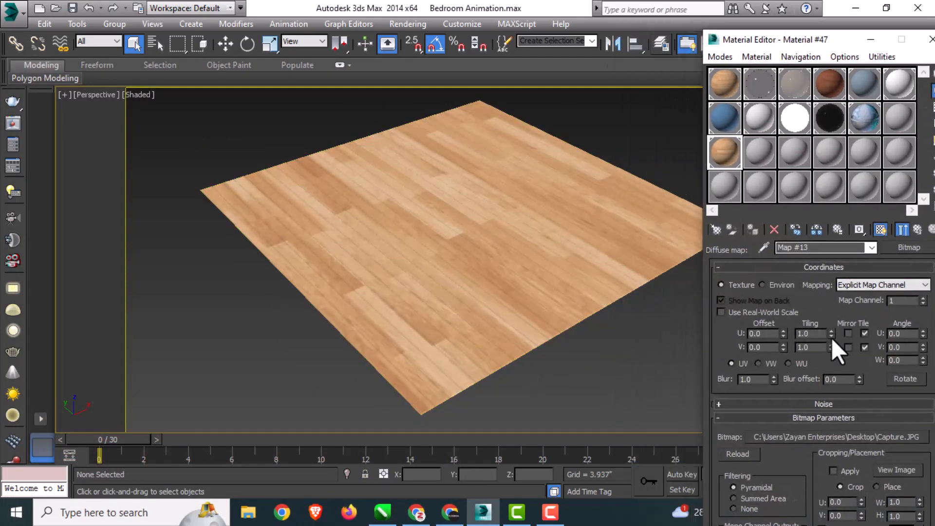
pyautogui.click(833, 344)
pyautogui.click(833, 344)
pyautogui.click(833, 344)
pyautogui.click(833, 345)
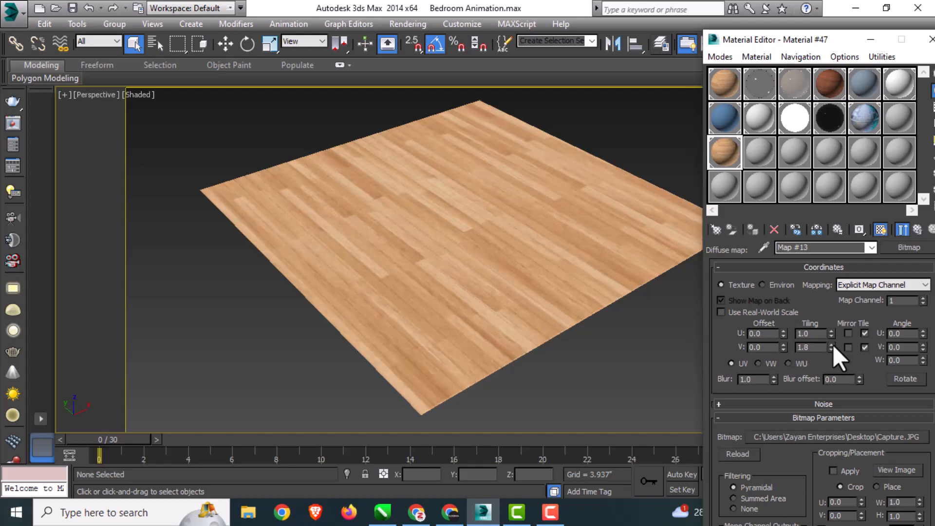
pyautogui.click(833, 345)
pyautogui.click(832, 345)
pyautogui.click(929, 40)
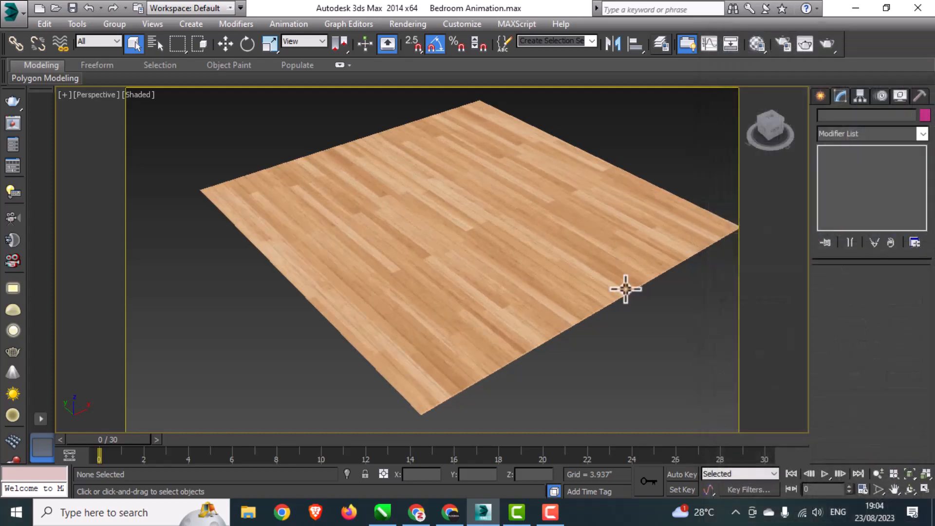
# - Reopen the wood material's bitmap settings and raise the V tiling to 2.4
pyautogui.moveTo(496, 267); pyautogui.dragTo(461, 277, button='middle')
pyautogui.click(490, 291)
pyautogui.click(644, 154)
pyautogui.click(759, 51)
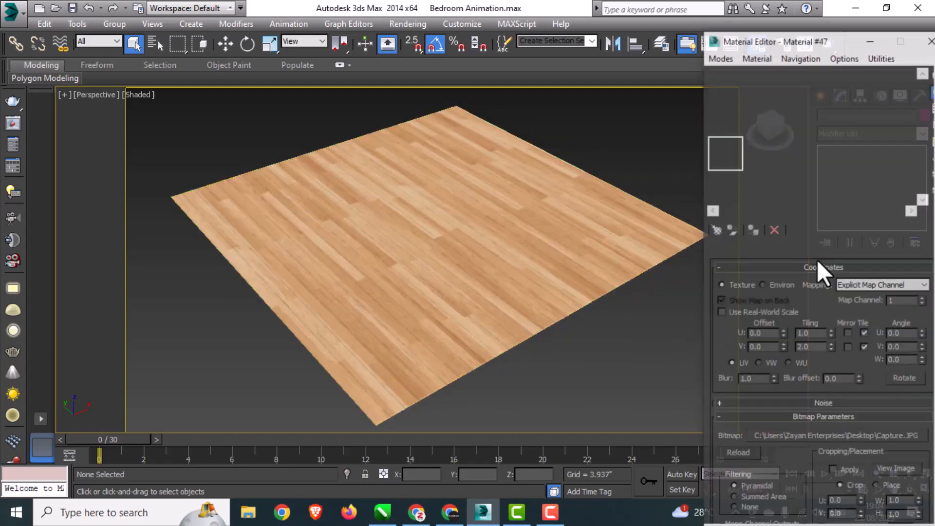
pyautogui.click(834, 345)
pyautogui.click(834, 345)
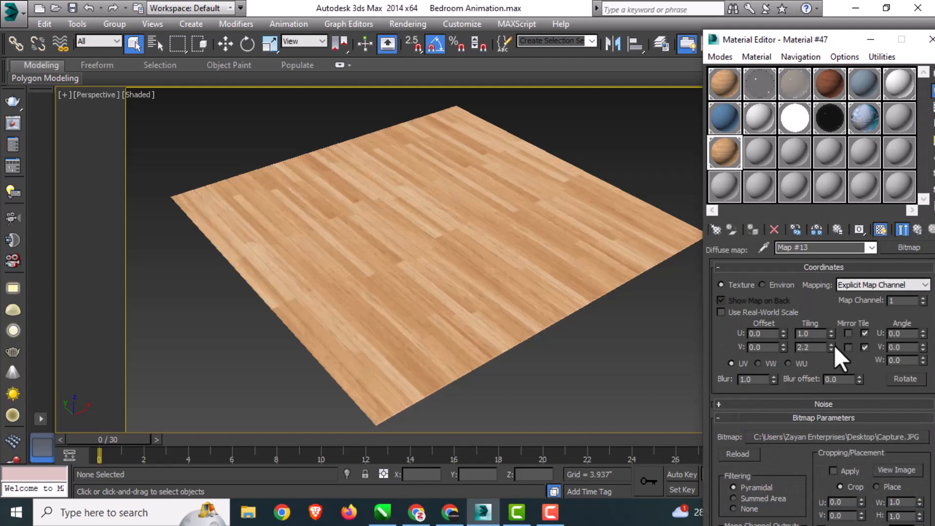
pyautogui.click(834, 344)
pyautogui.click(833, 345)
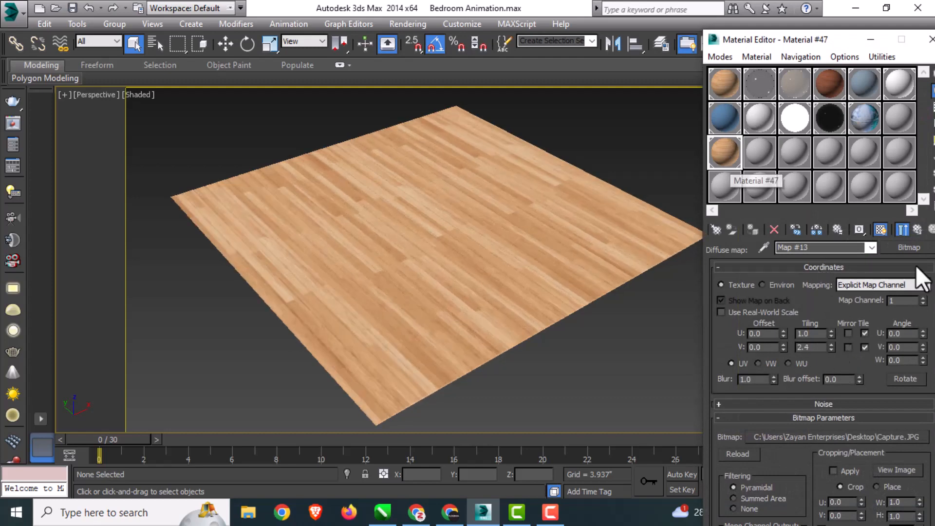
# - Give the wood material a mid-grey reflection colour and a reflection glossiness of 0.9, and close the material editor
pyautogui.click(918, 229)
pyautogui.moveTo(798, 39); pyautogui.dragTo(698, 27)
pyautogui.click(687, 307)
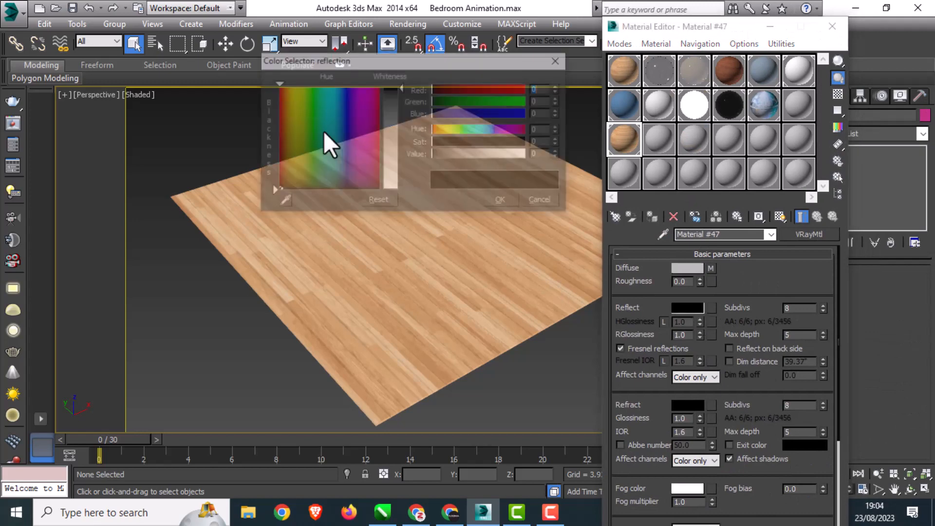
pyautogui.click(392, 116)
pyautogui.click(500, 199)
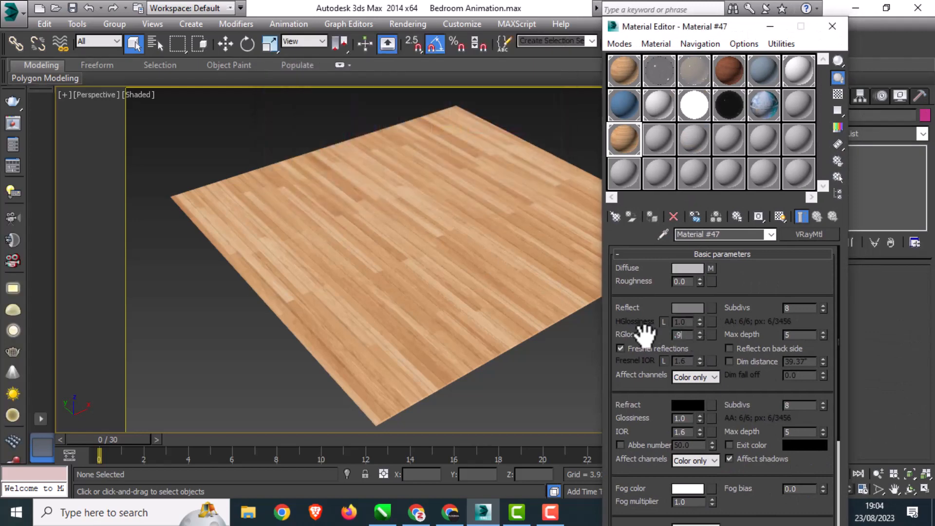
pyautogui.click(832, 26)
# - Draw an L-shaped line along the floor's back and side edges, snapped to three of its corners
pyautogui.scroll(-5, 594, 199)
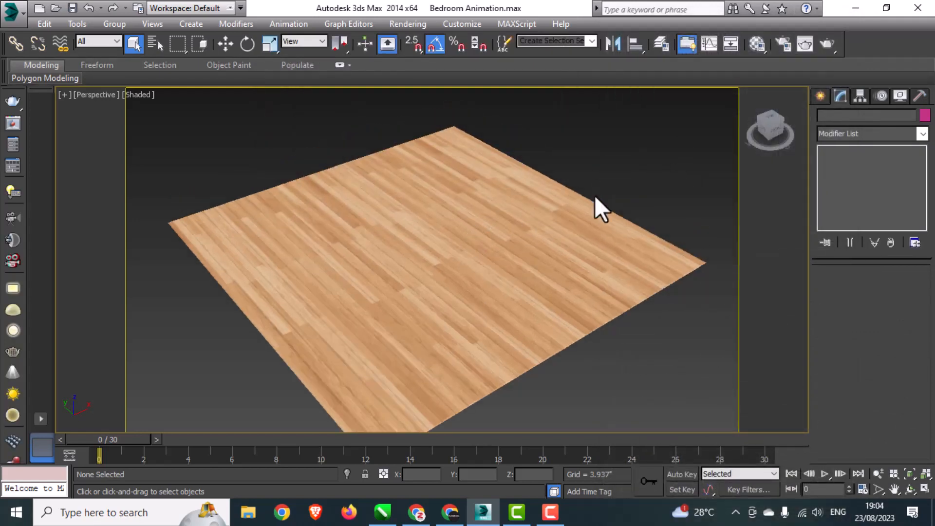
pyautogui.click(823, 98)
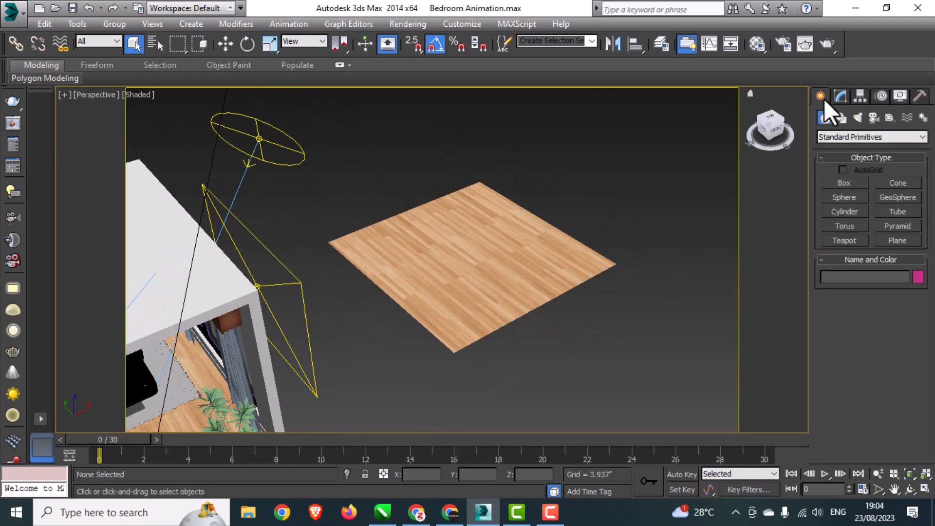
pyautogui.click(841, 118)
pyautogui.click(844, 194)
pyautogui.click(413, 44)
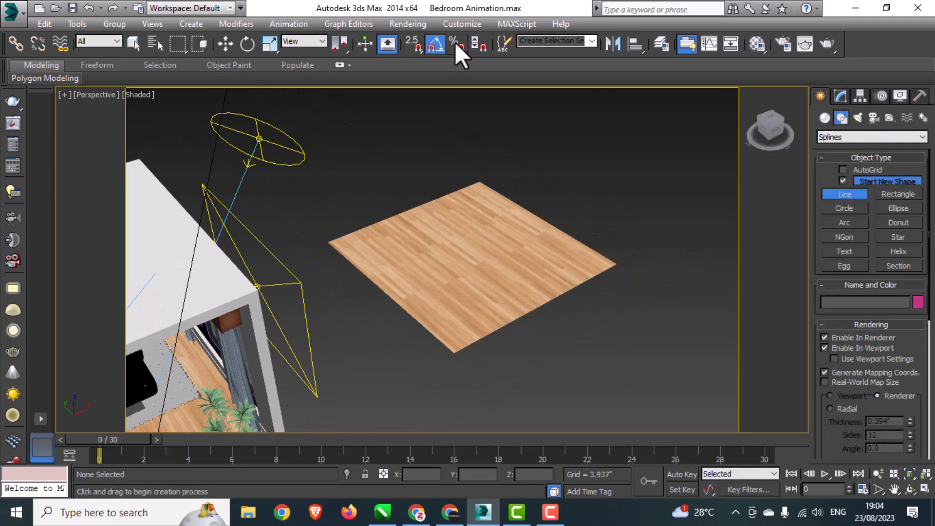
pyautogui.click(328, 242)
pyautogui.click(481, 181)
pyautogui.click(616, 264)
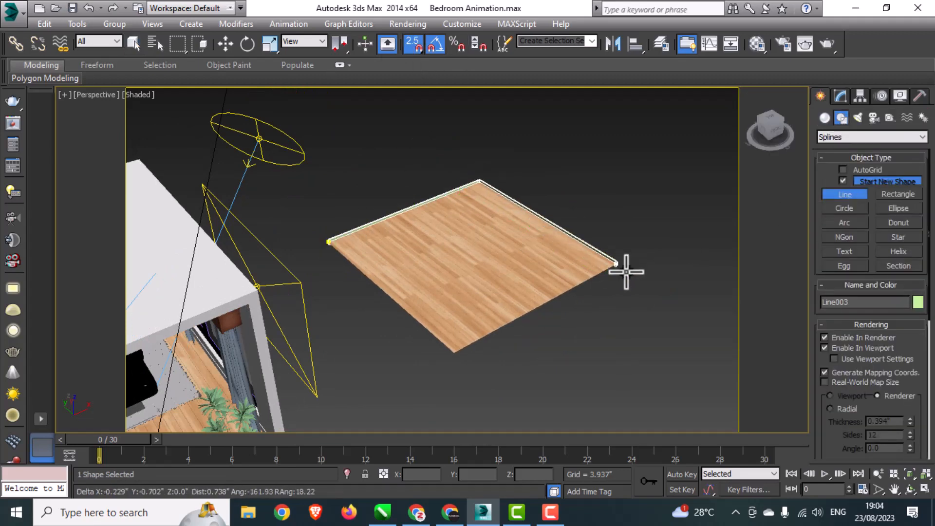
pyautogui.rightClick(664, 279)
pyautogui.rightClick(664, 279)
# - Turn off rendering in the renderer and the viewport for the L-shaped line, and isolate it with the floor
pyautogui.click(841, 96)
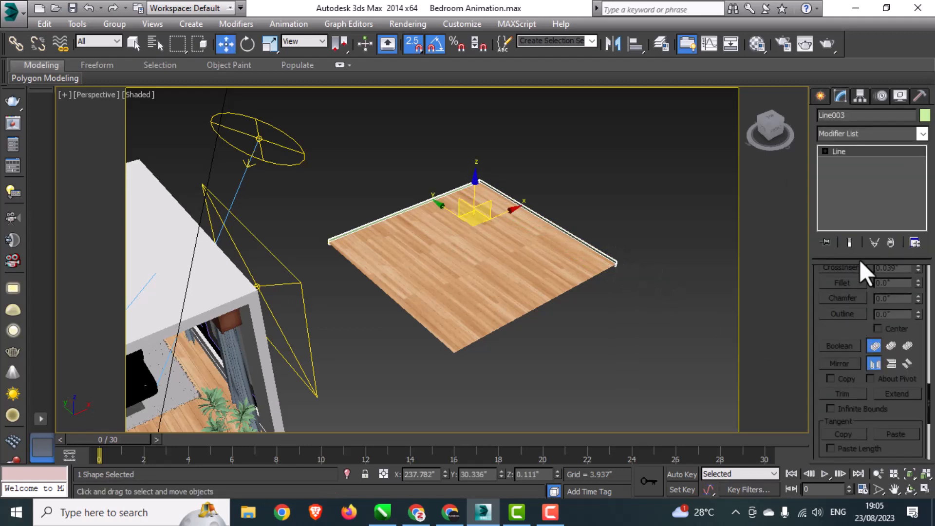
pyautogui.moveTo(927, 398); pyautogui.dragTo(923, 268)
pyautogui.click(855, 271)
pyautogui.click(846, 284)
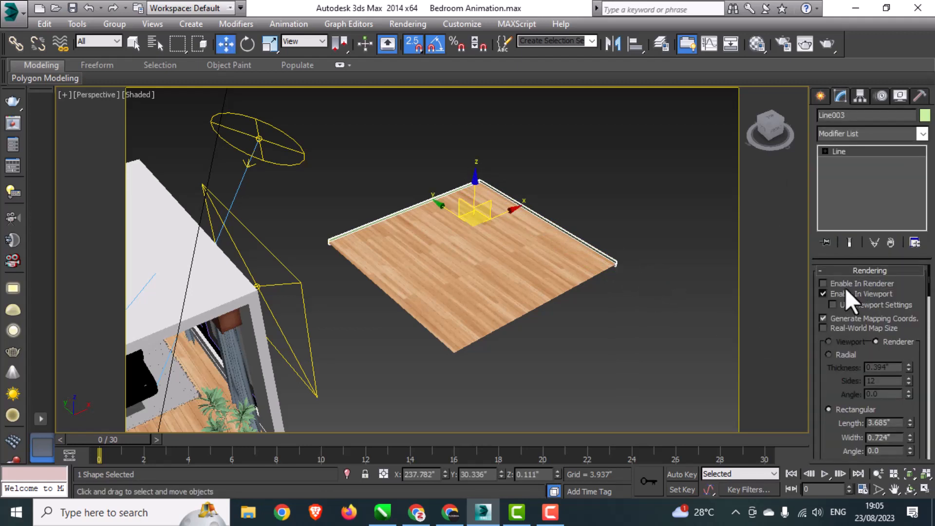
pyautogui.click(846, 294)
pyautogui.click(845, 270)
pyautogui.hotkey('alt', 'q')
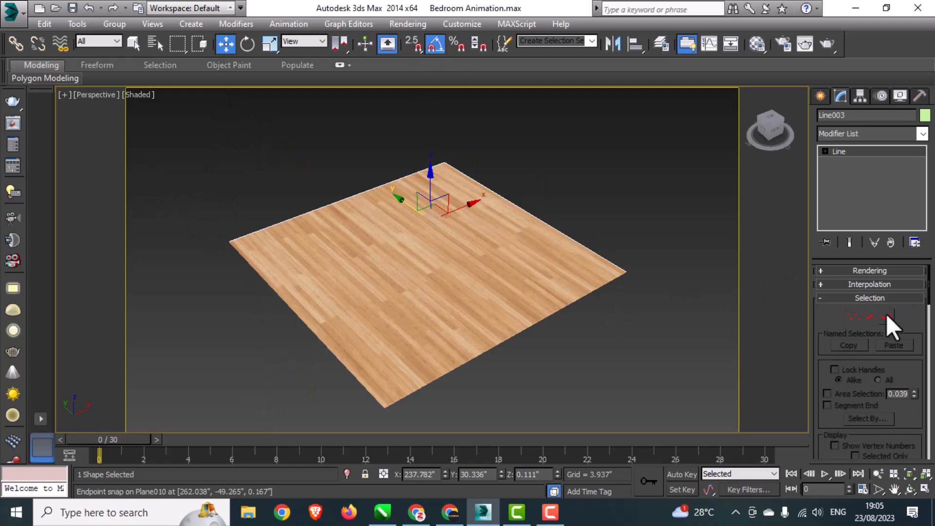
# - Try to outline the L-shaped spline by 4 inches and undo it
pyautogui.click(886, 317)
pyautogui.scroll(-10, 903, 374)
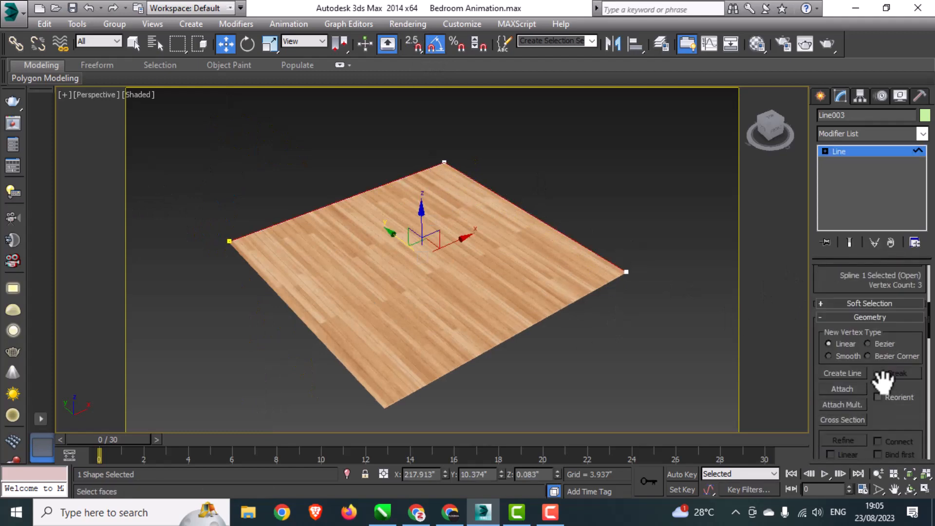
pyautogui.moveTo(928, 352); pyautogui.dragTo(929, 373)
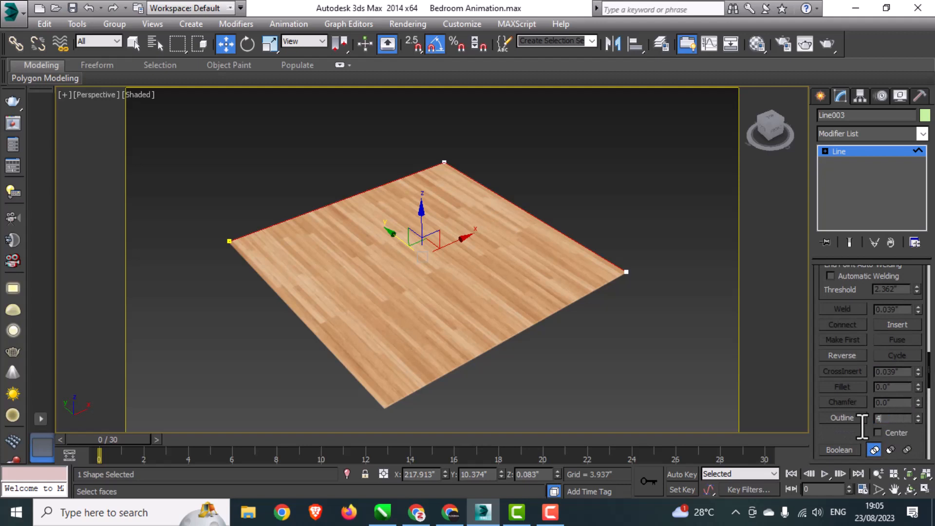
pyautogui.press('Return')
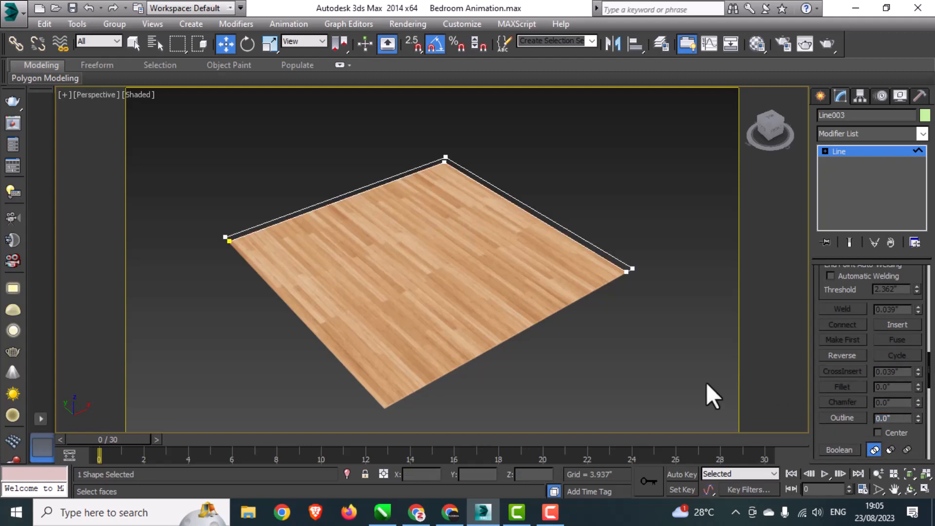
pyautogui.hotkey('ctrl', 'z')
# - Outline the L-shaped spline by -4 inches so the wall thickness lies over the floor
pyautogui.moveTo(900, 420); pyautogui.dragTo(825, 413)
pyautogui.write('-4')
pyautogui.press('Return')
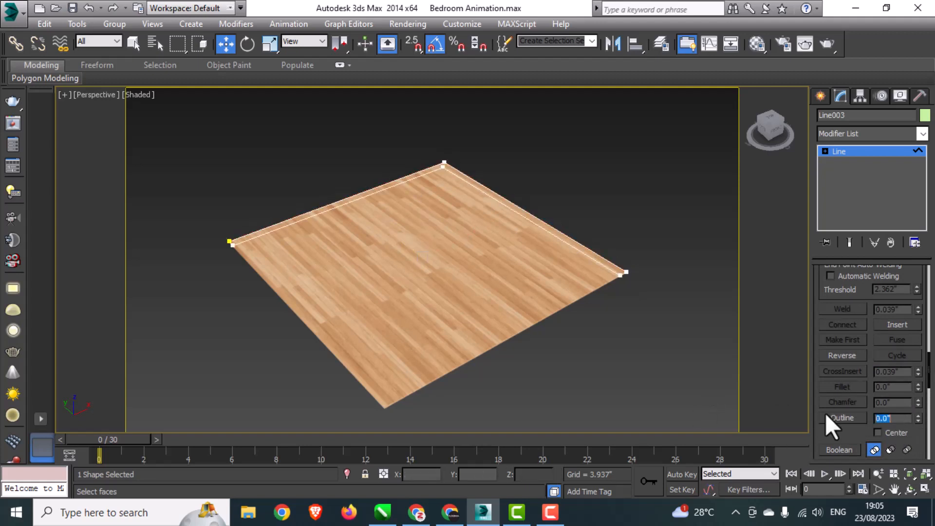
# - Apply an Extrude modifier to the L-shaped outline with an amount of 84 inches
pyautogui.scroll(-3, 608, 301)
pyautogui.click(872, 137)
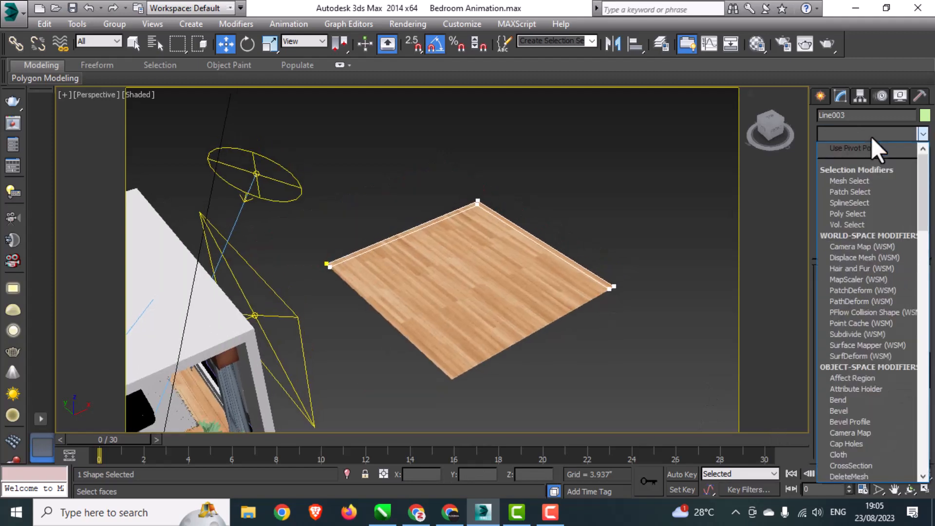
pyautogui.write('ex')
pyautogui.click(868, 148)
pyautogui.moveTo(889, 292); pyautogui.dragTo(840, 292)
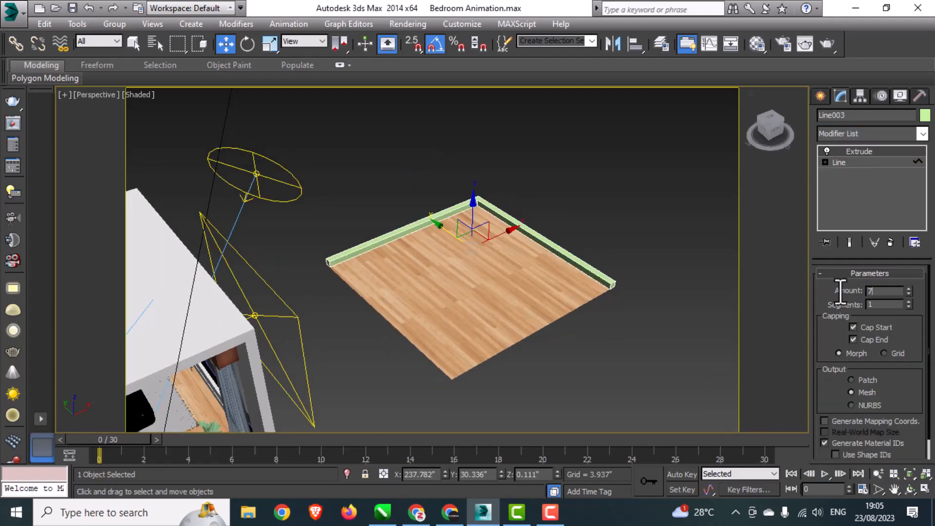
pyautogui.write('84')
pyautogui.press('Return')
# - Delete the extruded L-shaped wall
pyautogui.keyDown('alt'); pyautogui.moveTo(495, 267); pyautogui.dragTo(494, 319, button='middle'); pyautogui.keyUp('alt')
pyautogui.press('Delete')
pyautogui.click(821, 95)
pyautogui.click(824, 117)
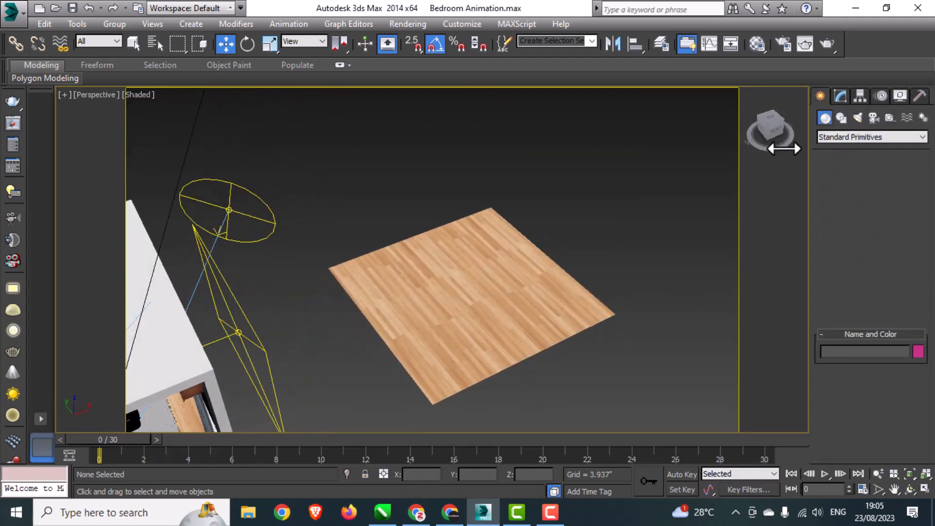
pyautogui.click(845, 183)
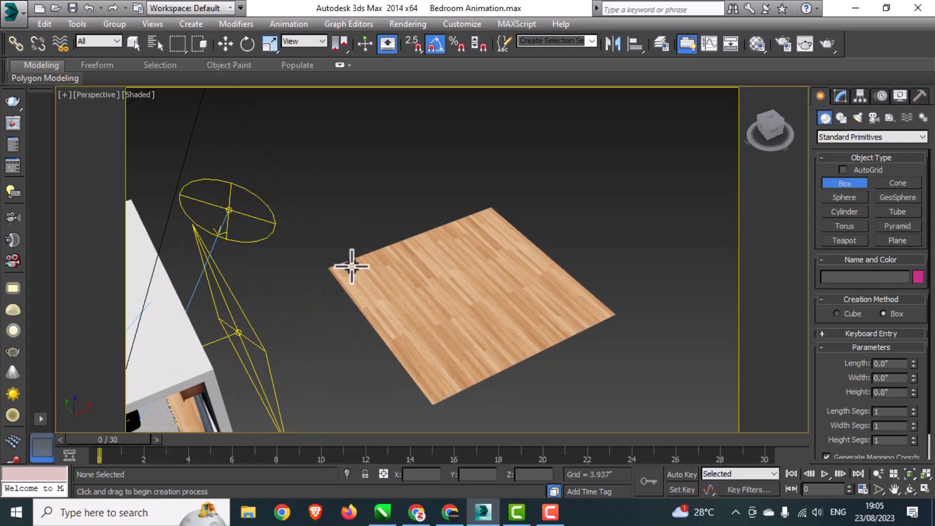
# - Draw a straight spline along the floor's back edge, snapped to its two corners
pyautogui.click(841, 117)
pyautogui.click(844, 194)
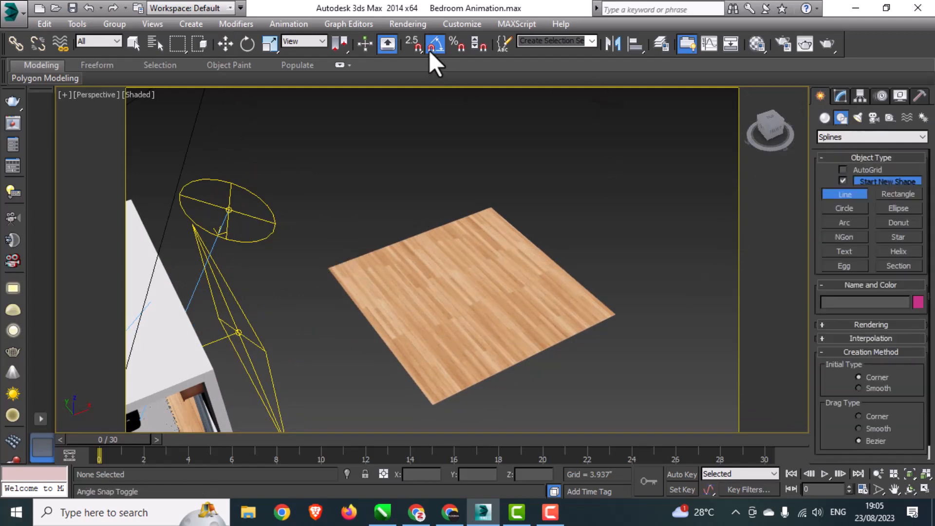
pyautogui.press('s')
pyautogui.click(490, 207)
pyautogui.click(329, 268)
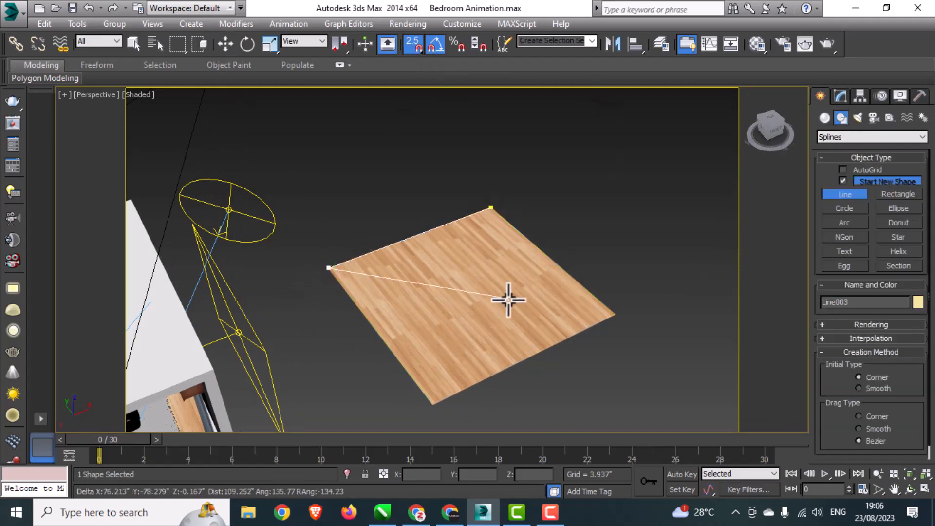
pyautogui.rightClick(508, 299)
# - Select the back line's spline and outline it by 4 inches
pyautogui.click(839, 95)
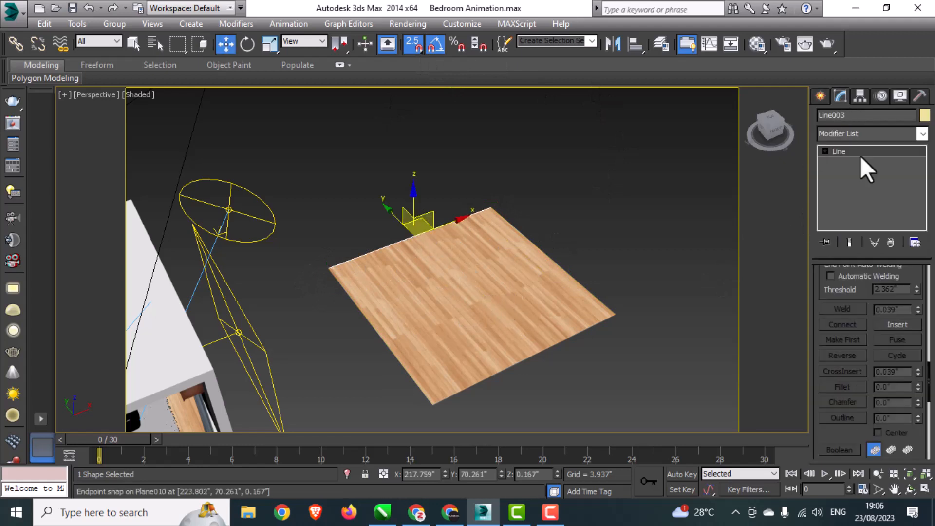
pyautogui.click(826, 152)
pyautogui.click(848, 184)
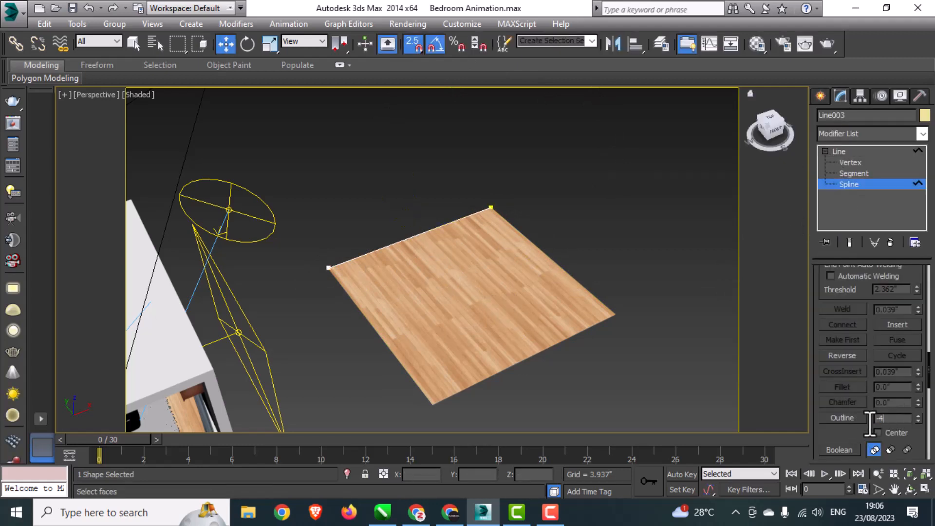
pyautogui.hotkey('ctrl', 'a')
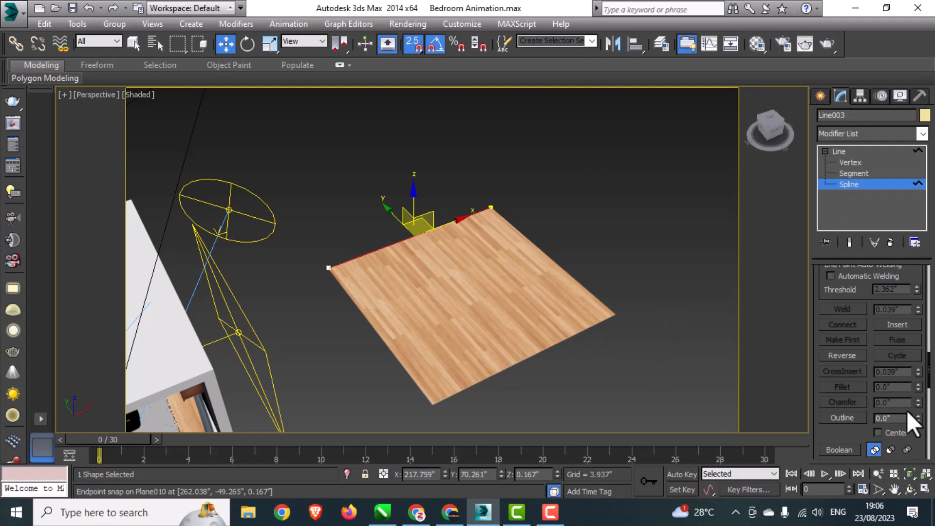
pyautogui.write('4')
pyautogui.press('Return')
# - Extrude the back outline 84 inches into a wall and deselect it
pyautogui.scroll(-2, 461, 316)
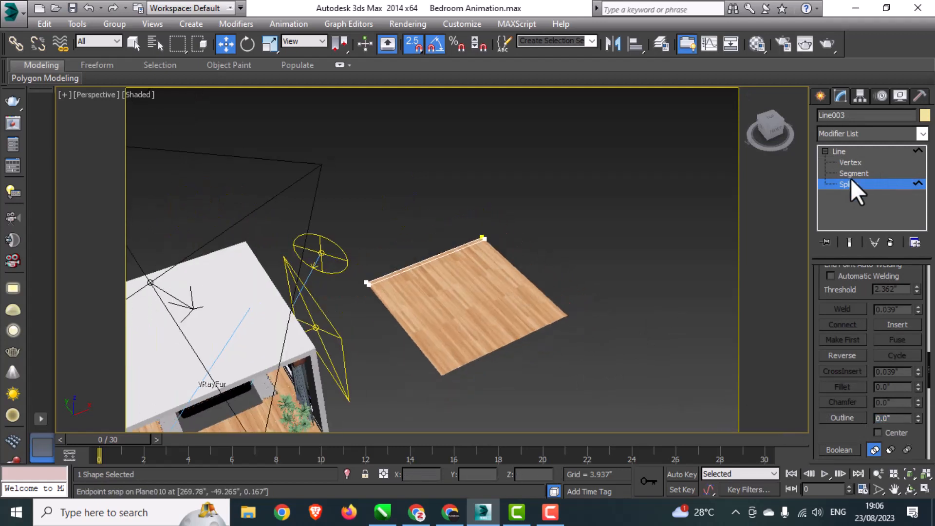
pyautogui.click(858, 135)
pyautogui.write('ex')
pyautogui.click(857, 148)
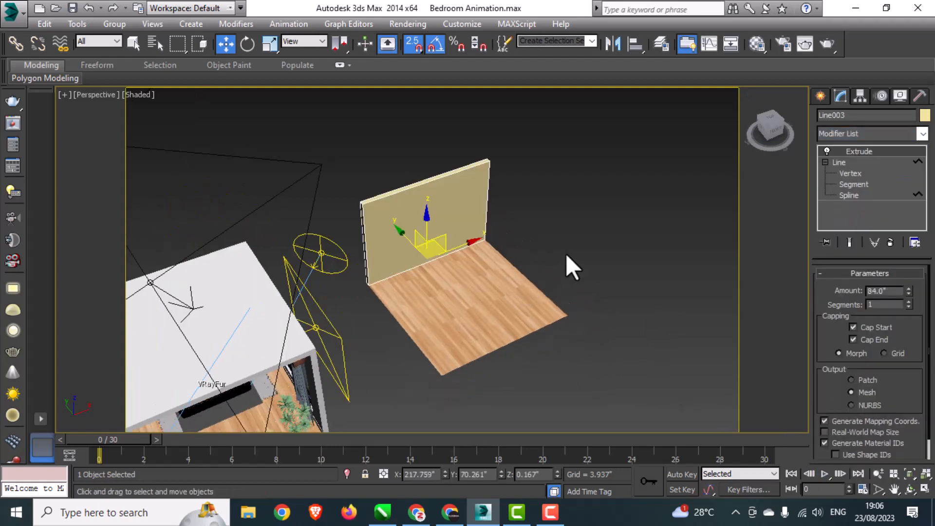
pyautogui.click(566, 254)
# - Draw a second line along the floor's right side edge, from the back wall's corner to the front corner
pyautogui.click(825, 95)
pyautogui.click(845, 193)
pyautogui.keyDown('alt'); pyautogui.moveTo(528, 279); pyautogui.dragTo(462, 277, button='middle'); pyautogui.keyUp('alt')
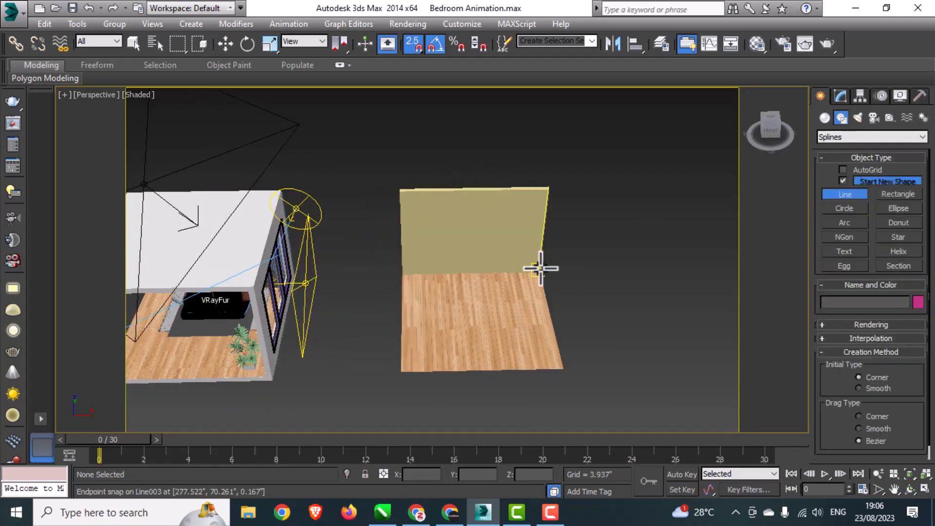
pyautogui.click(540, 268)
pyautogui.click(563, 369)
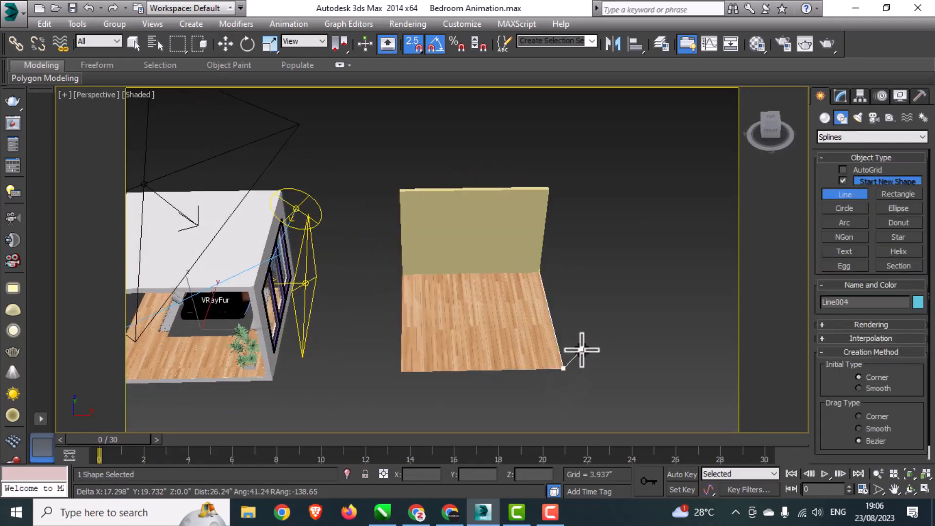
pyautogui.rightClick(582, 349)
pyautogui.rightClick(577, 317)
# - Select the side line's spline and outline it by -4 inches
pyautogui.click(840, 96)
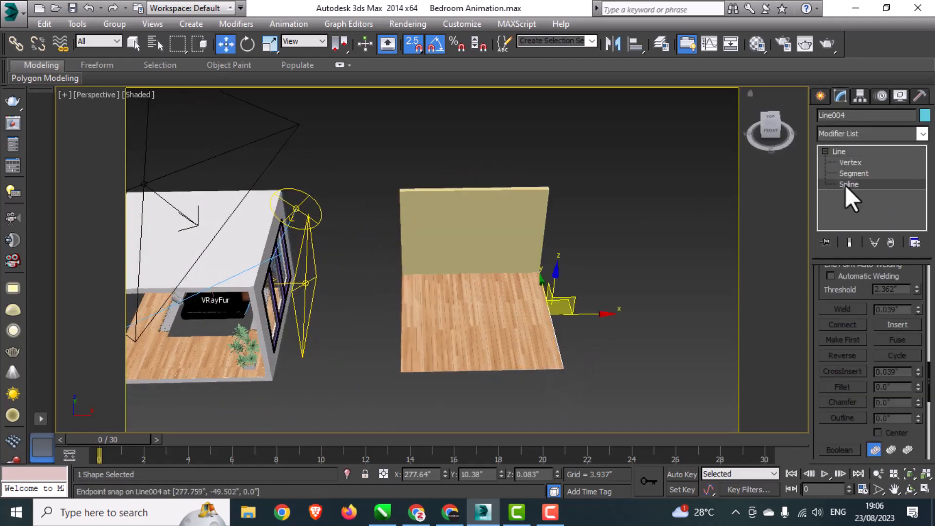
pyautogui.click(847, 184)
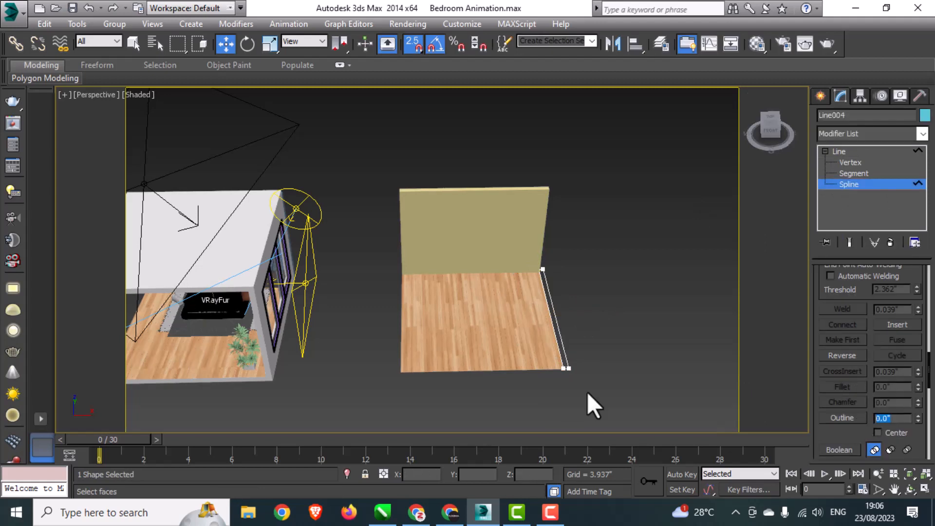
pyautogui.click(561, 351)
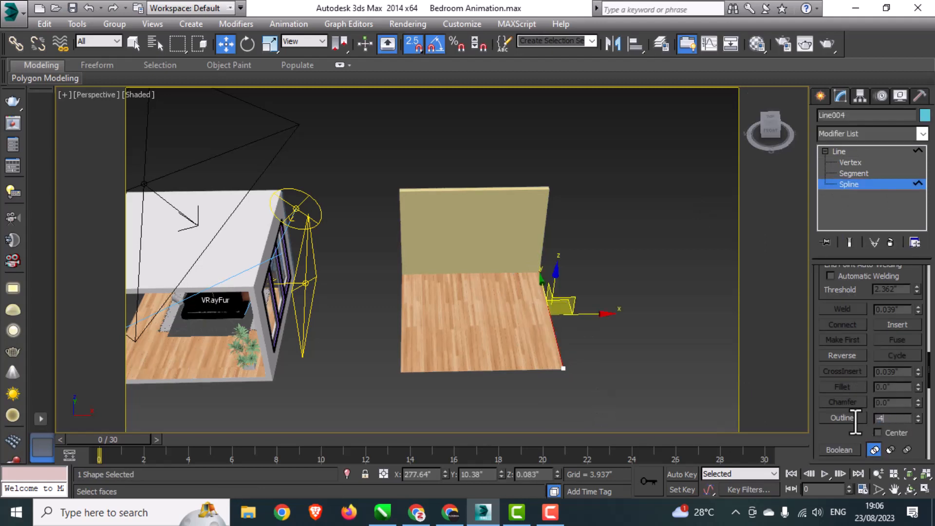
pyautogui.press('Return')
# - Extrude the side outline 84 inches into a second wall and deselect it
pyautogui.click(870, 134)
pyautogui.press('e')
pyautogui.click(870, 146)
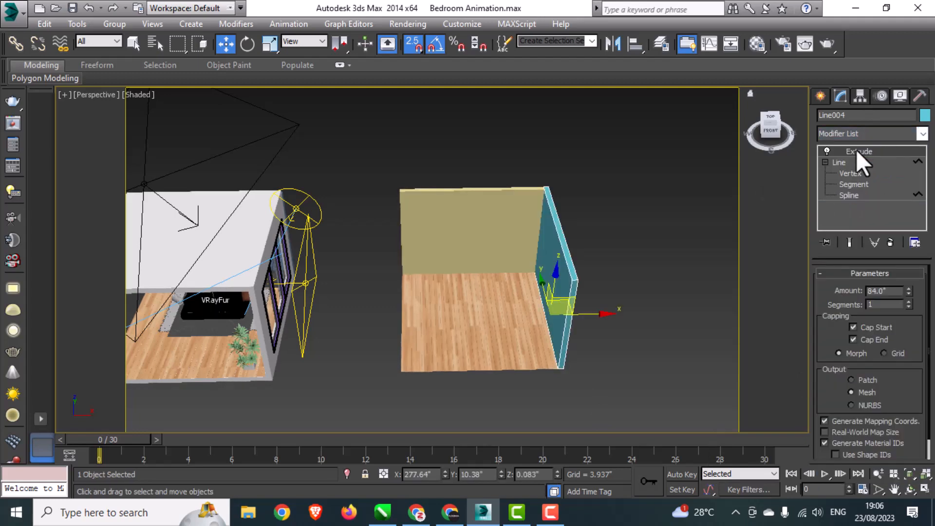
pyautogui.click(589, 322)
# - Examine the two walls and the floor from several angles beside the existing bedroom model
pyautogui.keyDown('alt'); pyautogui.moveTo(588, 322); pyautogui.dragTo(625, 290, button='middle'); pyautogui.keyUp('alt')
pyautogui.moveTo(522, 343); pyautogui.dragTo(545, 342, button='middle')
pyautogui.moveTo(538, 386); pyautogui.dragTo(520, 401, button='middle')
pyautogui.moveTo(524, 342)
pyautogui.keyDown('alt'); pyautogui.mouseDown(button='middle')
pyautogui.moveTo(530, 370)
pyautogui.moveTo(521, 355)
pyautogui.mouseUp(button='middle'); pyautogui.keyUp('alt')
pyautogui.click(413, 44)
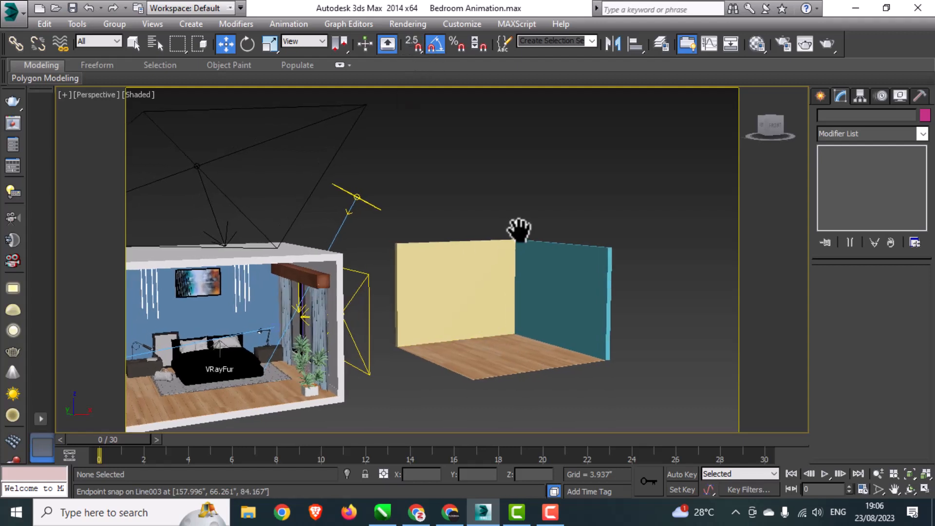
pyautogui.moveTo(517, 230); pyautogui.dragTo(498, 306, button='middle')
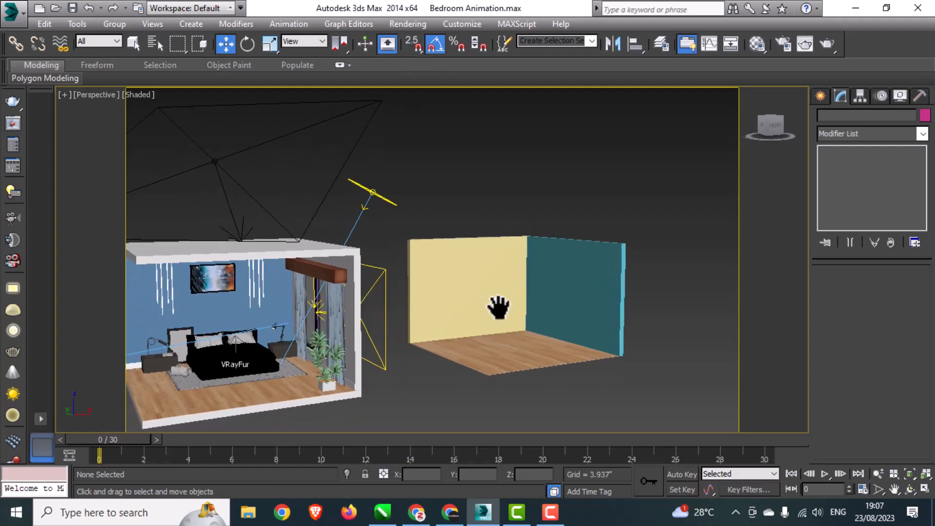
pyautogui.scroll(5, 612, 357)
# - Draw a line along the floor's side and back edges, from the front corner through the back corner to the opposite back corner
pyautogui.click(821, 96)
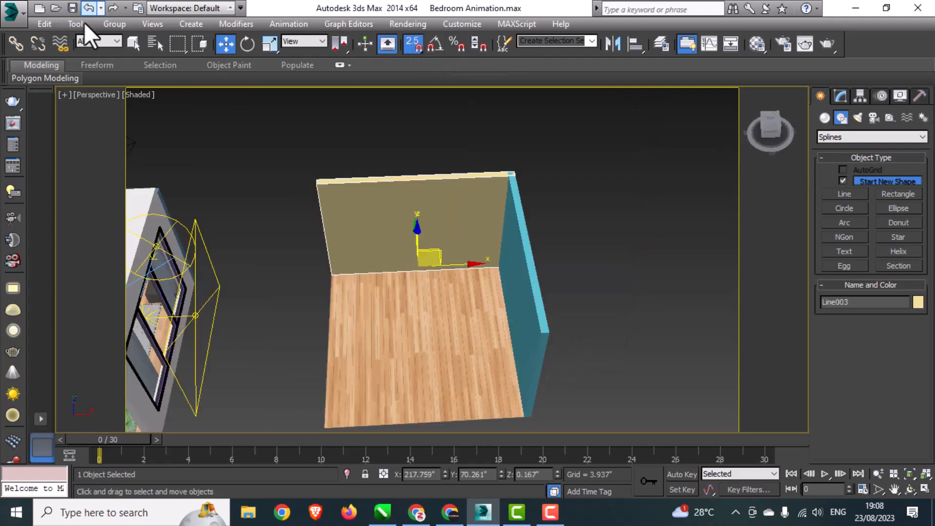
pyautogui.click(845, 194)
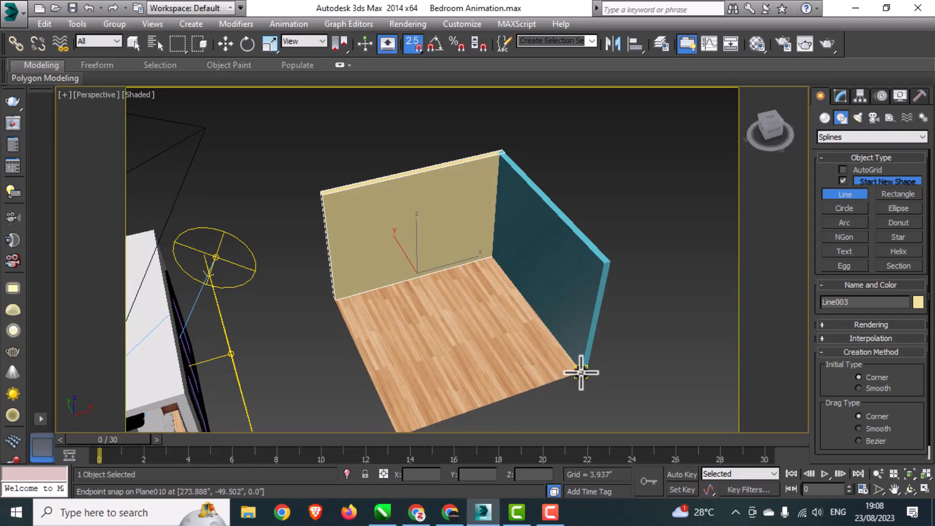
pyautogui.click(580, 371)
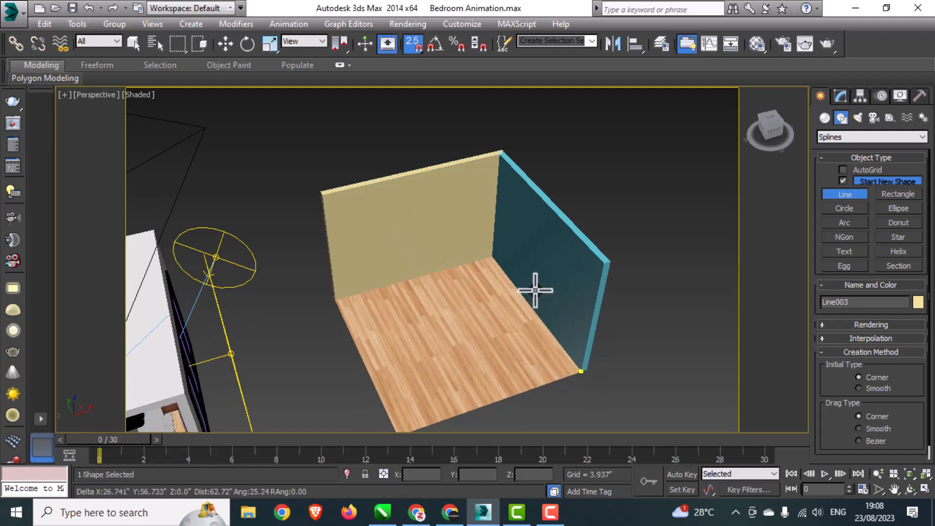
pyautogui.click(495, 255)
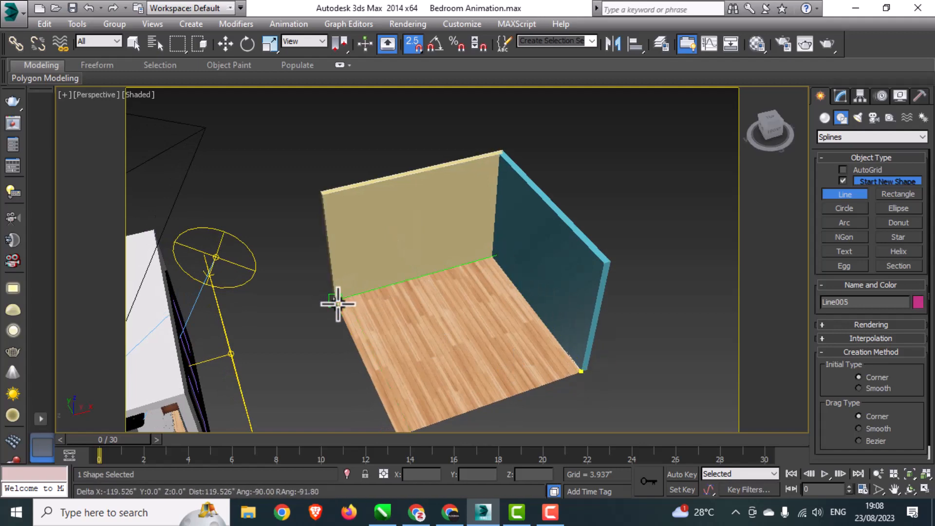
pyautogui.click(338, 304)
pyautogui.rightClick(505, 341)
pyautogui.rightClick(505, 341)
# - Turn off snapping and move the line's corner vertex about 3.4 inches inward toward the side wall's inner face in the Top view
pyautogui.keyDown('alt'); pyautogui.moveTo(658, 246); pyautogui.dragTo(573, 243, button='middle'); pyautogui.keyUp('alt')
pyautogui.click(840, 96)
pyautogui.hotkey('alt', 'w')
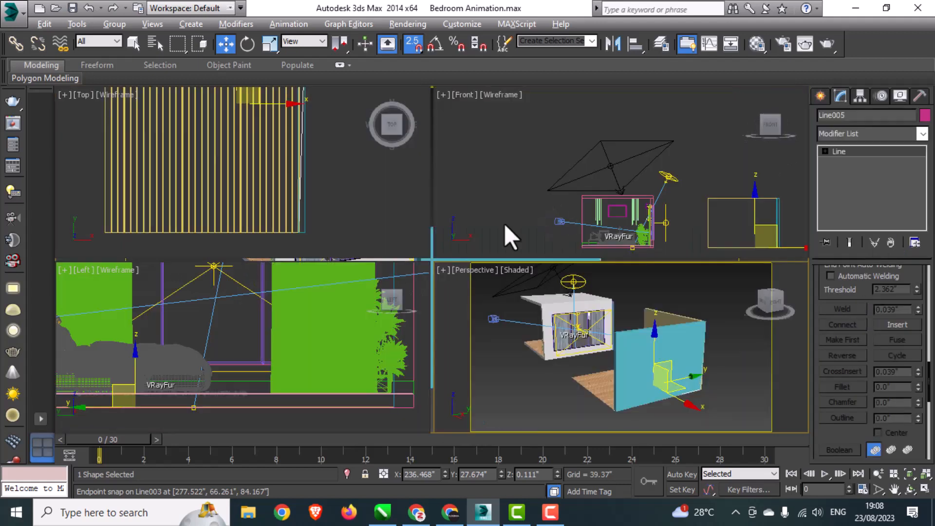
pyautogui.rightClick(400, 195)
pyautogui.hotkey('alt', 'w')
pyautogui.moveTo(454, 168); pyautogui.dragTo(433, 329, button='middle')
pyautogui.press('1')
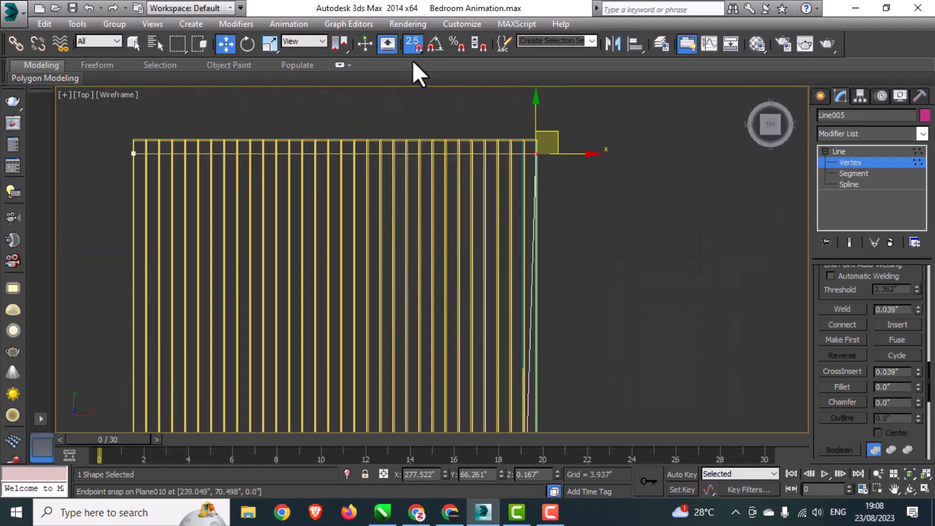
pyautogui.click(413, 45)
pyautogui.scroll(8, 539, 154)
pyautogui.moveTo(558, 158); pyautogui.dragTo(414, 170)
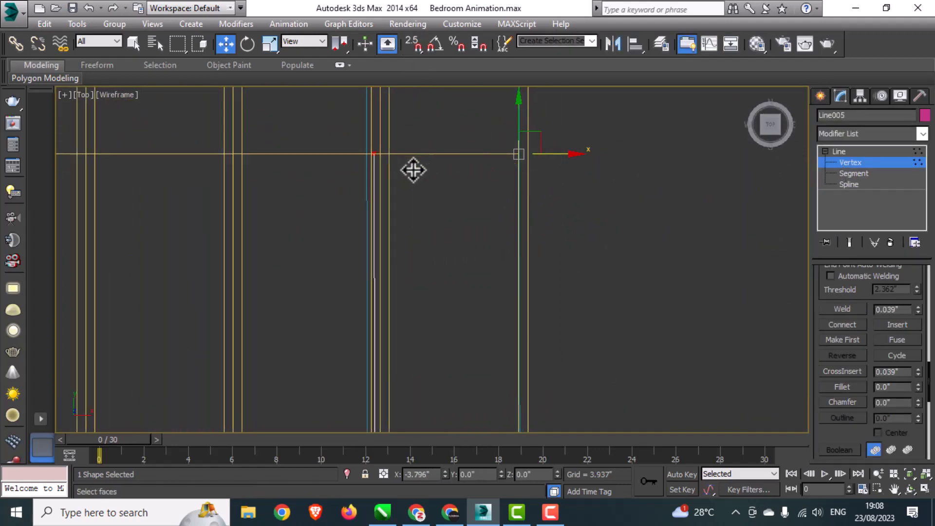
pyautogui.moveTo(413, 170); pyautogui.dragTo(413, 291, button='middle')
pyautogui.moveTo(412, 284); pyautogui.dragTo(425, 277)
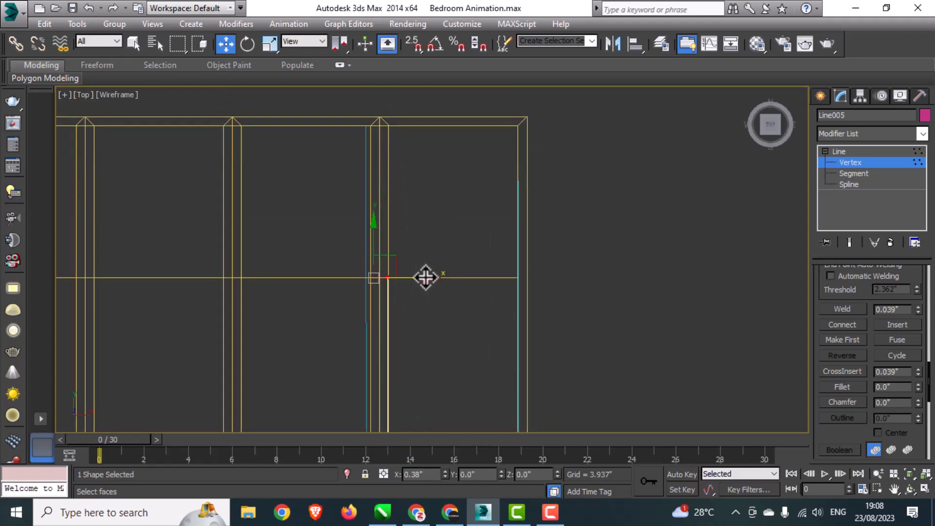
# - Select the new line's spline and outline it to give the baseboard a thin profile
pyautogui.hotkey('alt', 'w')
pyautogui.rightClick(715, 370)
pyautogui.hotkey('alt', 'w')
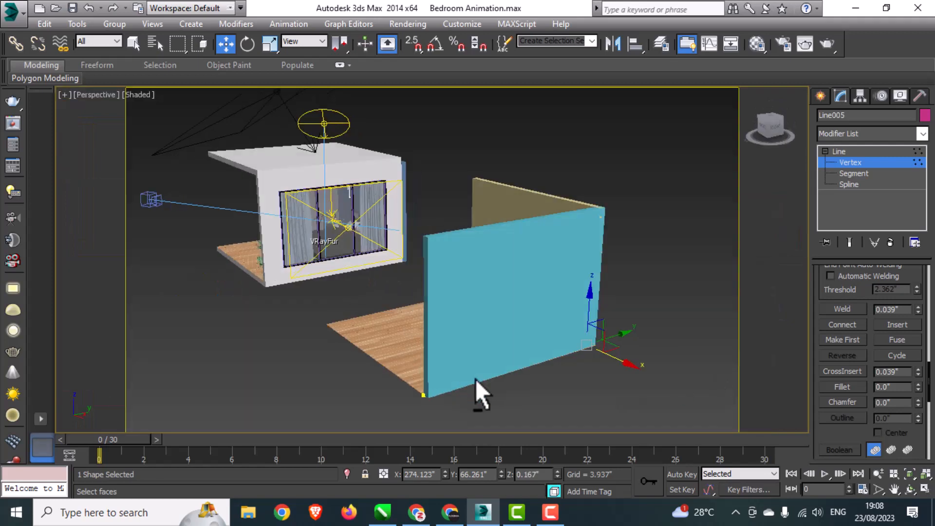
pyautogui.scroll(5, 574, 387)
pyautogui.keyDown('alt'); pyautogui.moveTo(573, 387); pyautogui.dragTo(541, 367, button='middle'); pyautogui.keyUp('alt')
pyautogui.scroll(-3, 542, 366)
pyautogui.moveTo(542, 366); pyautogui.dragTo(506, 287, button='middle')
pyautogui.scroll(3, 585, 316)
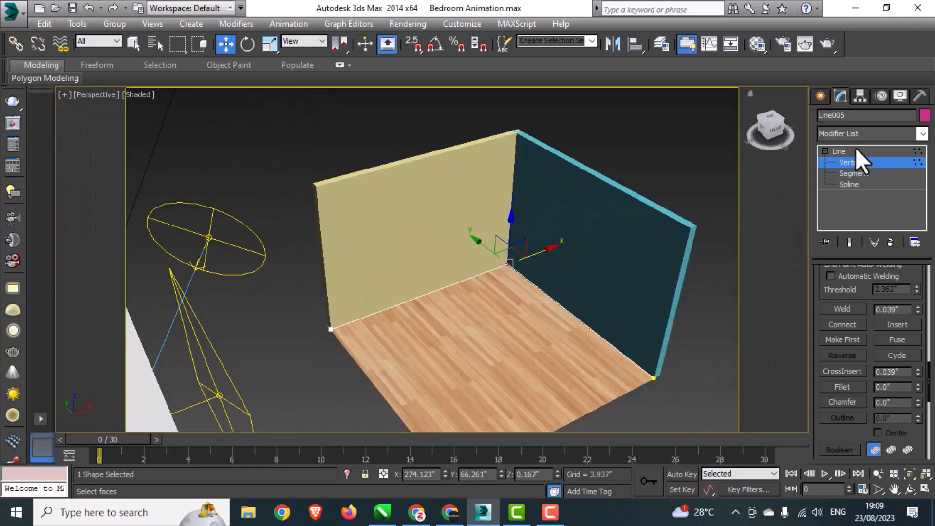
pyautogui.click(851, 184)
pyautogui.scroll(4, 532, 281)
pyautogui.scroll(-7, 532, 282)
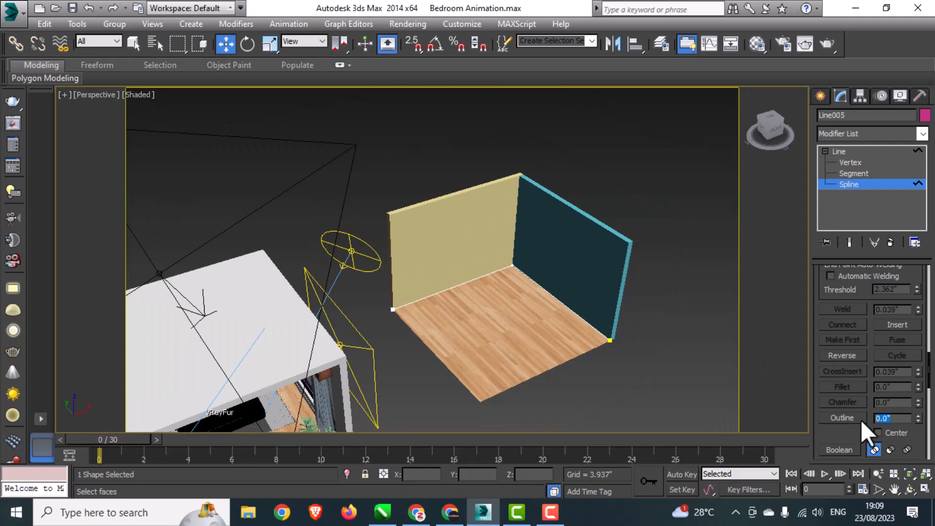
pyautogui.scroll(5, 568, 338)
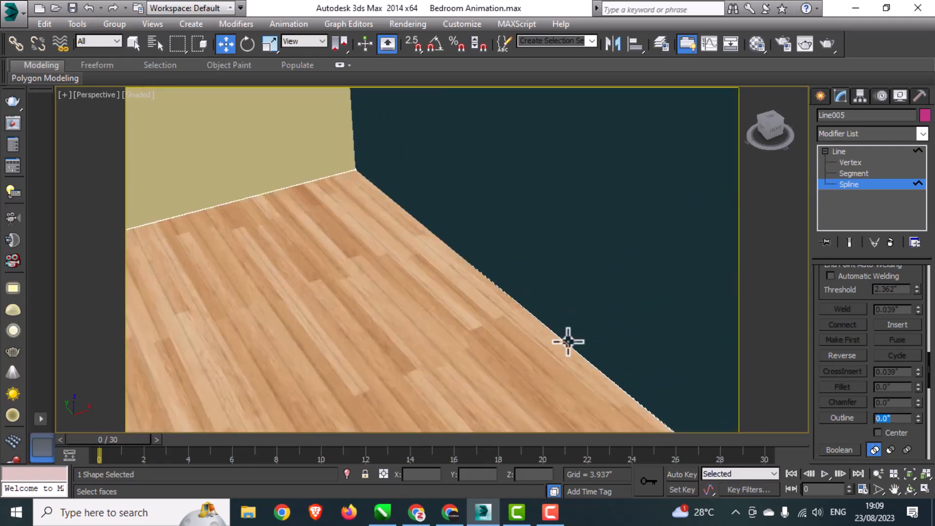
pyautogui.scroll(-6, 228, 303)
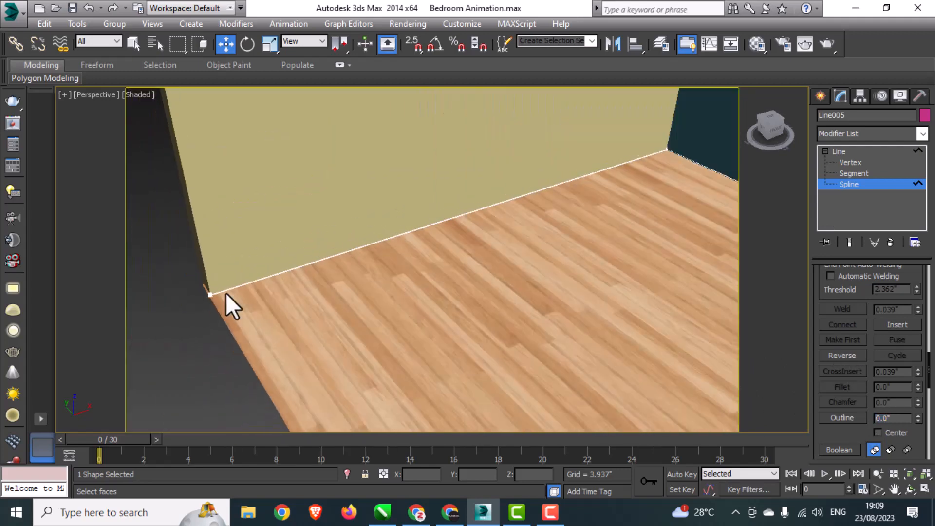
# - Extrude the baseboard outline 4 inches
pyautogui.click(861, 132)
pyautogui.write('ex')
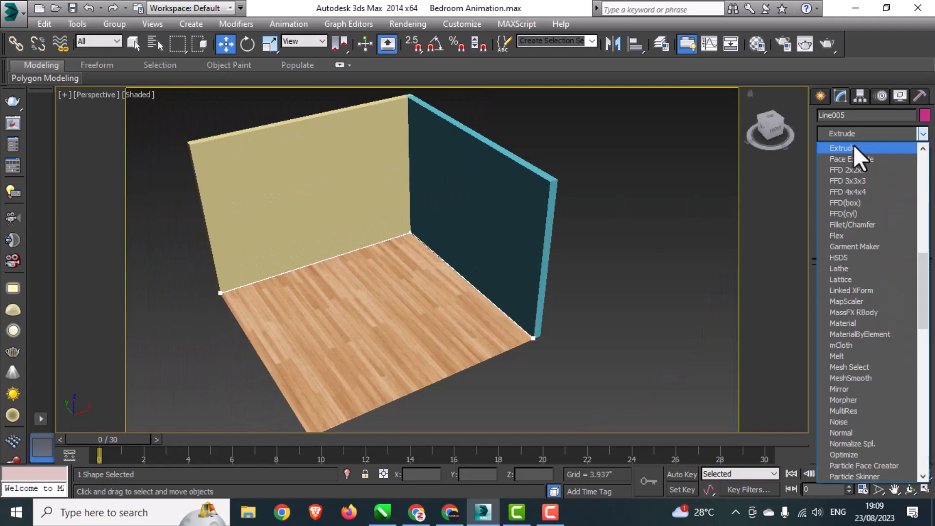
pyautogui.click(853, 145)
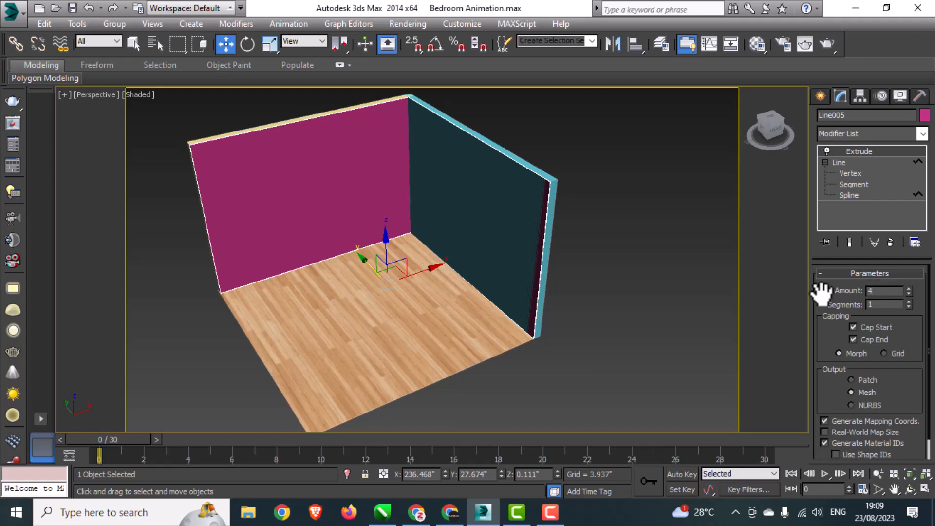
pyautogui.write('4')
pyautogui.press('Return')
# - Shift the baseboard's corner vertices inward in the Top view, away from the side wall
pyautogui.hotkey('alt', 'w')
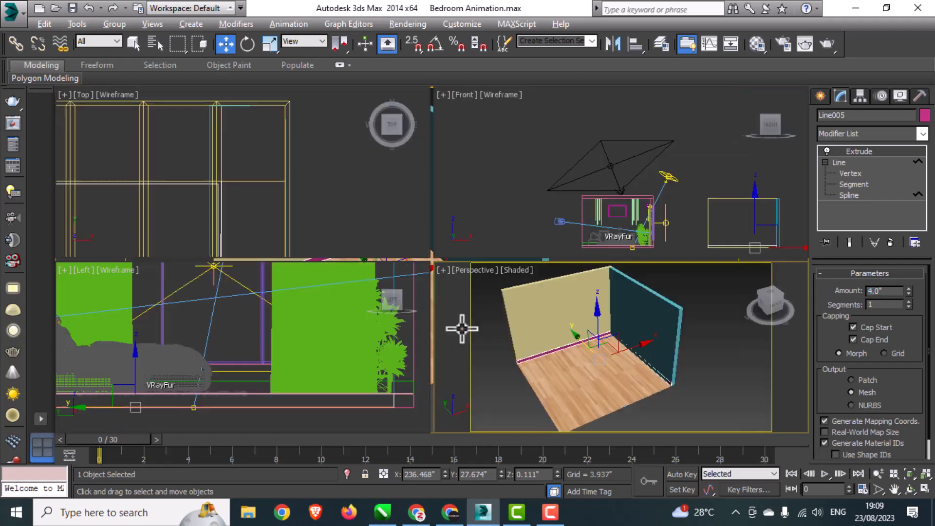
pyautogui.rightClick(334, 223)
pyautogui.hotkey('alt', 'w')
pyautogui.click(850, 173)
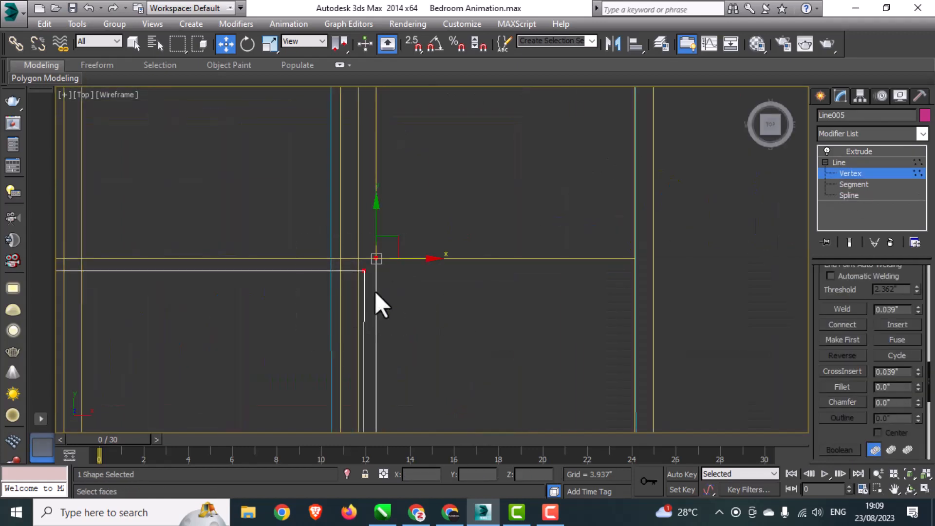
pyautogui.click(861, 151)
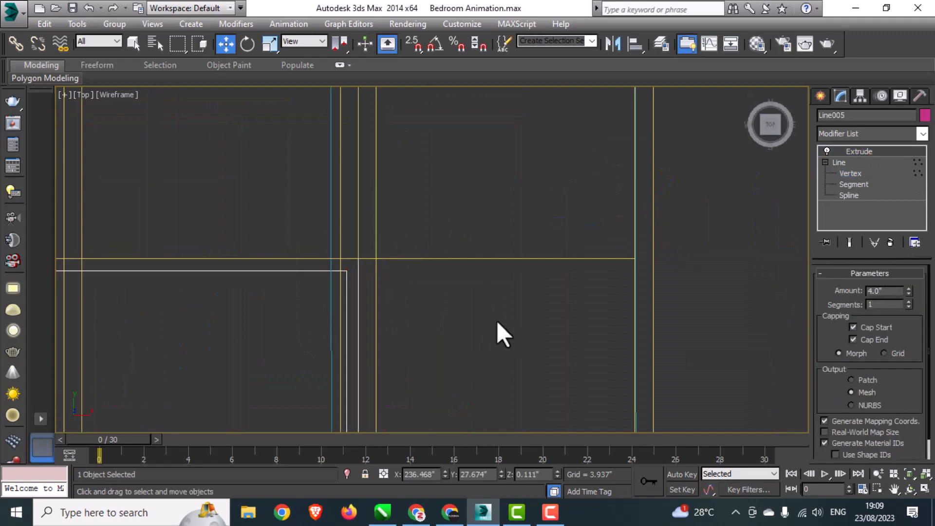
# - Examine the baseboard along both walls from several angles and deselect it
pyautogui.hotkey('alt', 'w')
pyautogui.rightClick(508, 341)
pyautogui.hotkey('alt', 'w')
pyautogui.moveTo(487, 319); pyautogui.dragTo(579, 341, button='middle')
pyautogui.scroll(4, 450, 290)
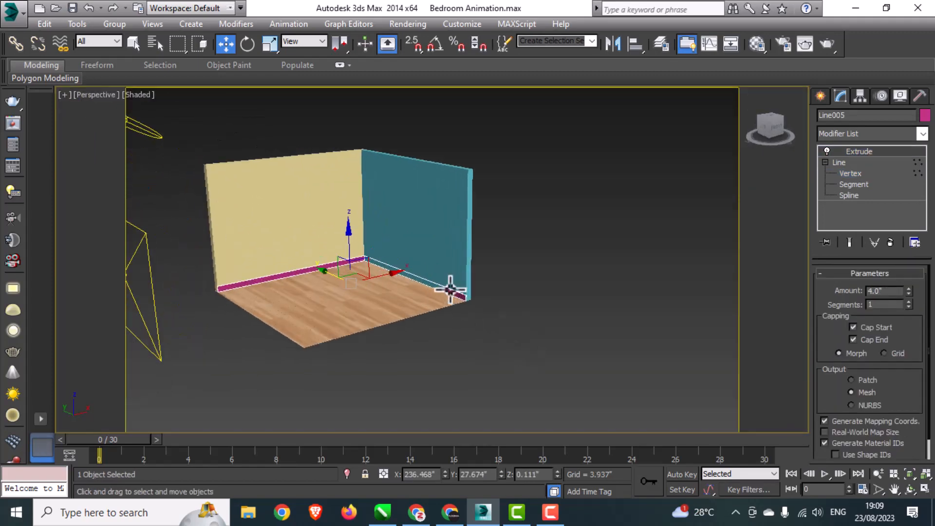
pyautogui.moveTo(691, 342); pyautogui.dragTo(745, 375, button='middle')
pyautogui.scroll(-4, 279, 302)
pyautogui.moveTo(280, 302); pyautogui.dragTo(384, 272, button='middle')
pyautogui.scroll(1, 489, 279)
pyautogui.keyDown('alt'); pyautogui.moveTo(489, 279); pyautogui.dragTo(507, 302, button='middle'); pyautogui.keyUp('alt')
pyautogui.click(492, 384)
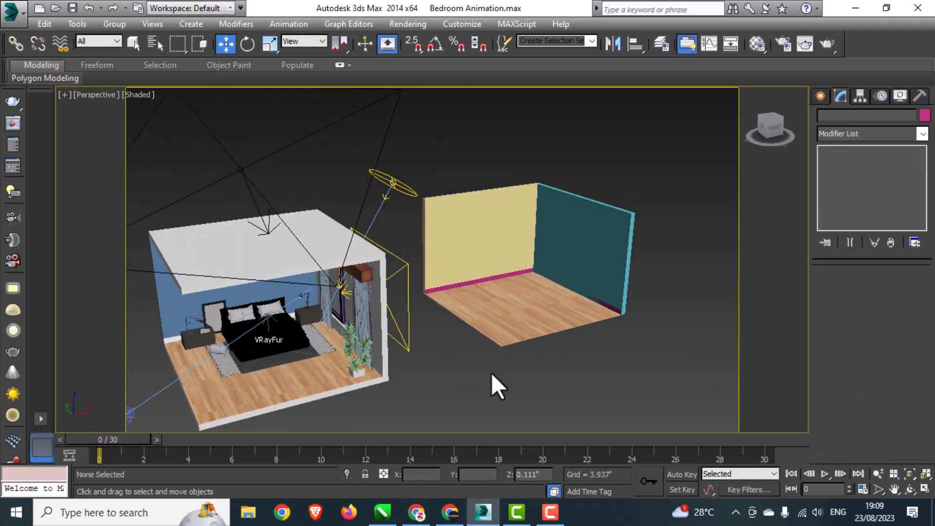
# - Draw a thin vertical box about 37.5 inches long and 0.3 inches wide over the existing bedroom's first hanging strip in the Front view
pyautogui.hotkey('alt', 'w')
pyautogui.hotkey('alt', 'w')
pyautogui.scroll(4, 543, 293)
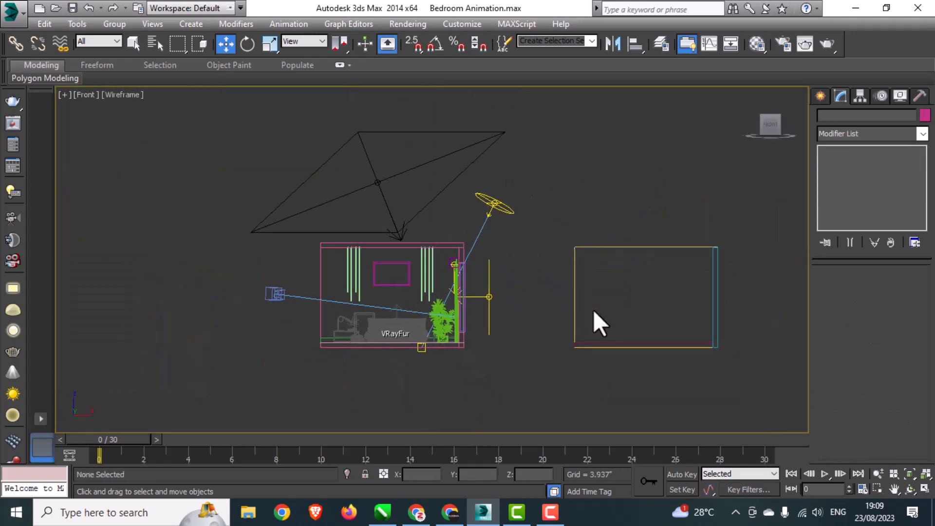
pyautogui.click(820, 96)
pyautogui.click(825, 118)
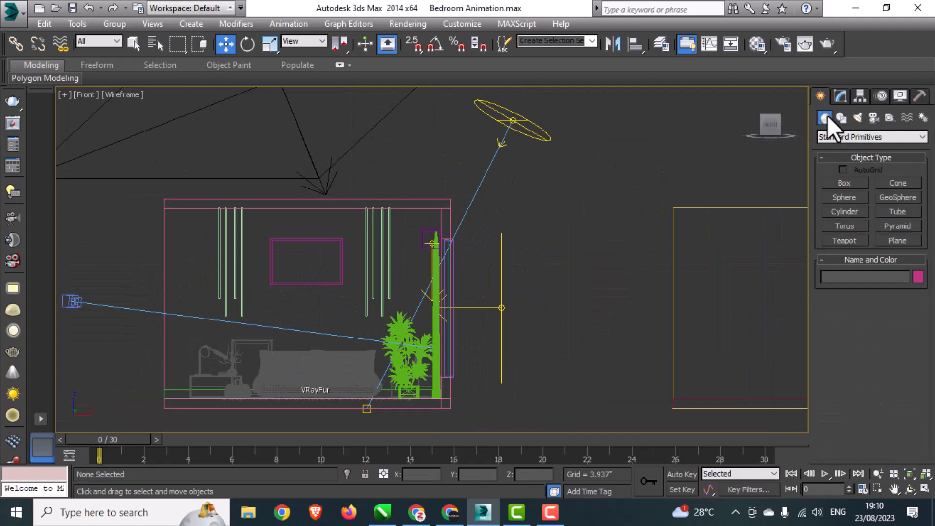
pyautogui.click(845, 183)
pyautogui.scroll(5, 219, 241)
pyautogui.scroll(-2, 219, 240)
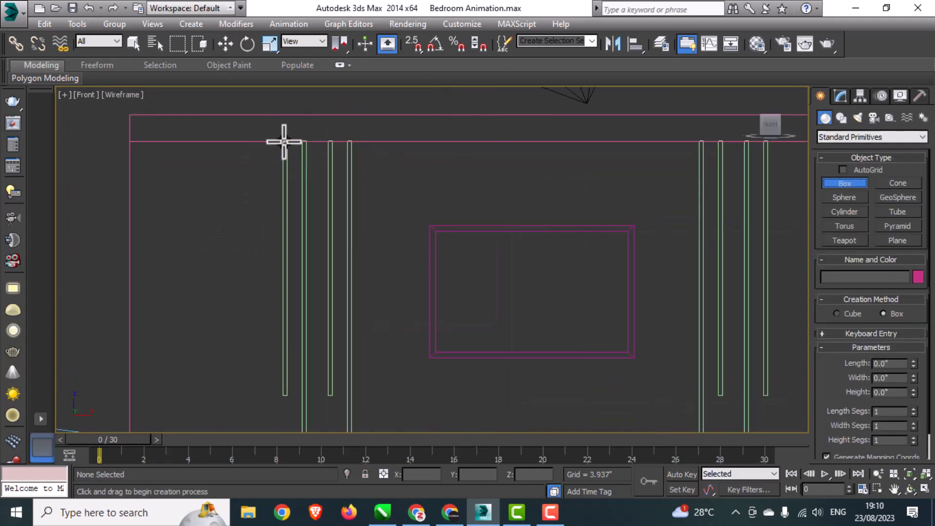
pyautogui.moveTo(283, 142); pyautogui.dragTo(288, 395)
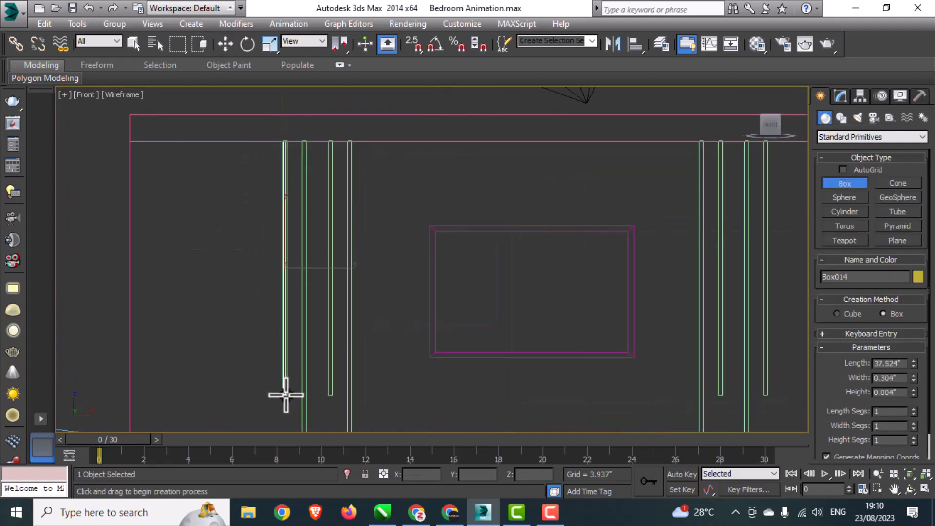
pyautogui.press('w')
# - Move the thin box across to the new room, near the back wall's left end and flush with its upper edge
pyautogui.hotkey('alt', 'w')
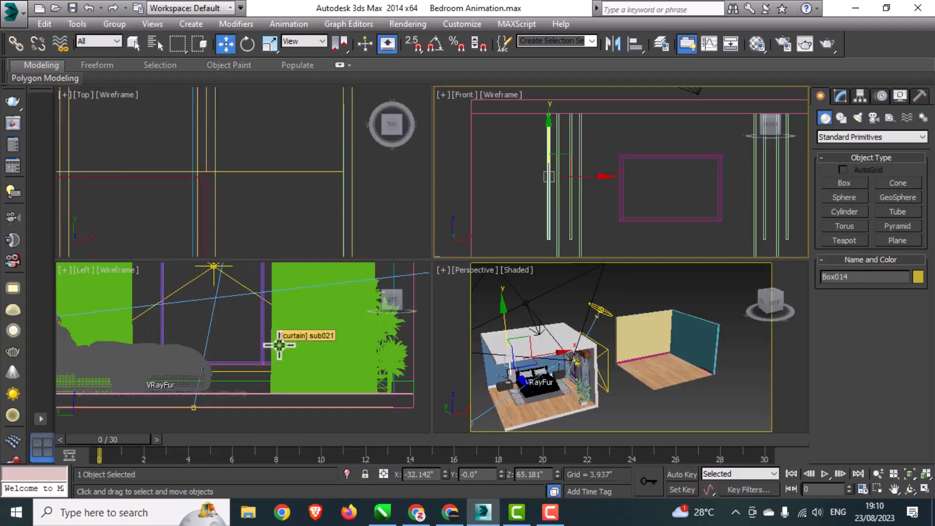
pyautogui.rightClick(330, 195)
pyautogui.scroll(-5, 579, 193)
pyautogui.moveTo(580, 193); pyautogui.dragTo(789, 207)
pyautogui.moveTo(789, 207); pyautogui.dragTo(562, 207, button='middle')
pyautogui.scroll(3, 562, 197)
pyautogui.moveTo(562, 185); pyautogui.dragTo(654, 207)
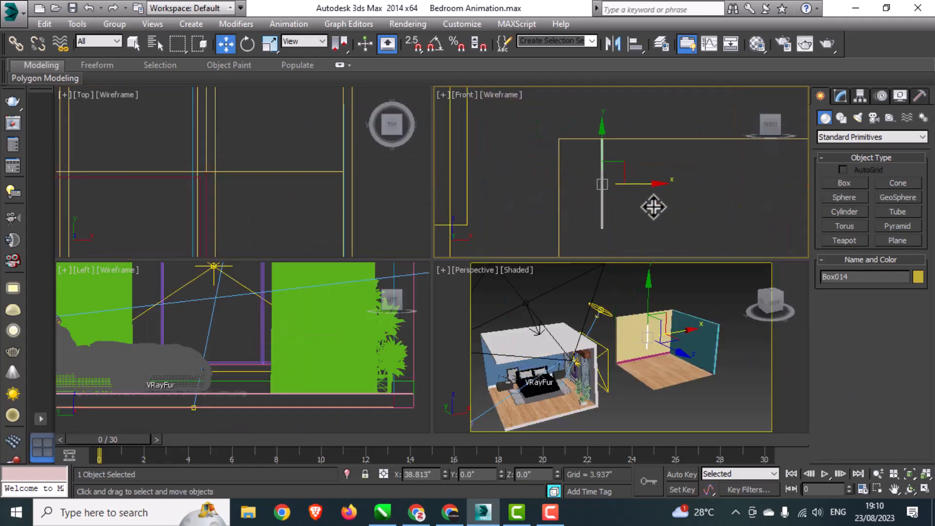
# - Move the thin box in the Top view up to the back wall's inner face
pyautogui.rightClick(181, 203)
pyautogui.hotkey('alt', 'w')
pyautogui.scroll(-12, 287, 247)
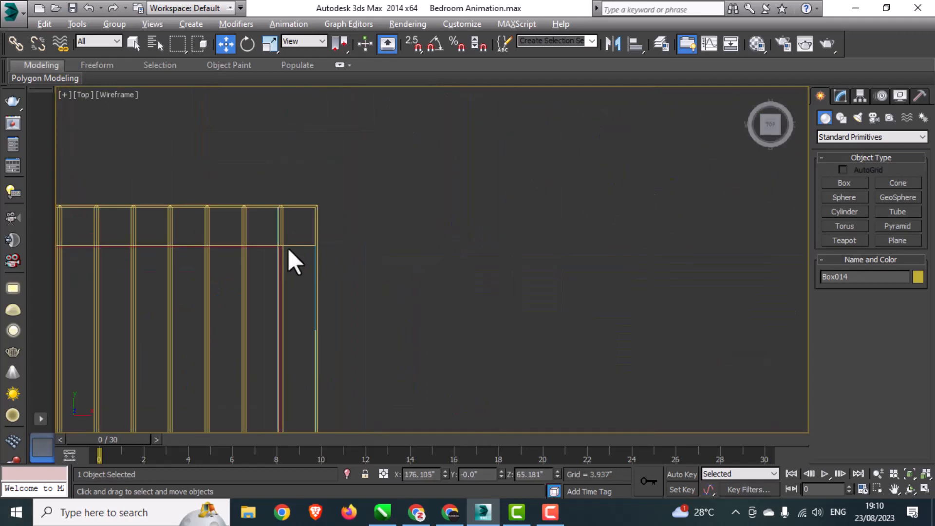
pyautogui.scroll(3, 235, 278)
pyautogui.scroll(5, 229, 176)
pyautogui.moveTo(229, 178); pyautogui.dragTo(254, 332, button='middle')
pyautogui.moveTo(261, 337); pyautogui.dragTo(265, 248)
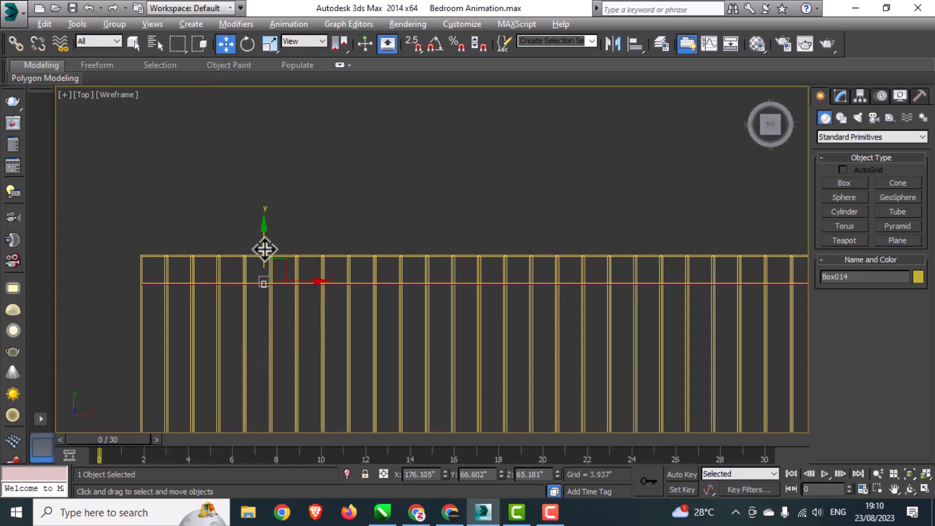
# - Clone the strip sideways with two copies, and add one more copy to make an evenly spaced row of four
pyautogui.hotkey('alt', 'w')
pyautogui.rightClick(679, 334)
pyautogui.rightClick(632, 215)
pyautogui.hotkey('alt', 'w')
pyautogui.keyDown('shift'); pyautogui.moveTo(444, 282); pyautogui.dragTo(456, 280); pyautogui.keyUp('shift')
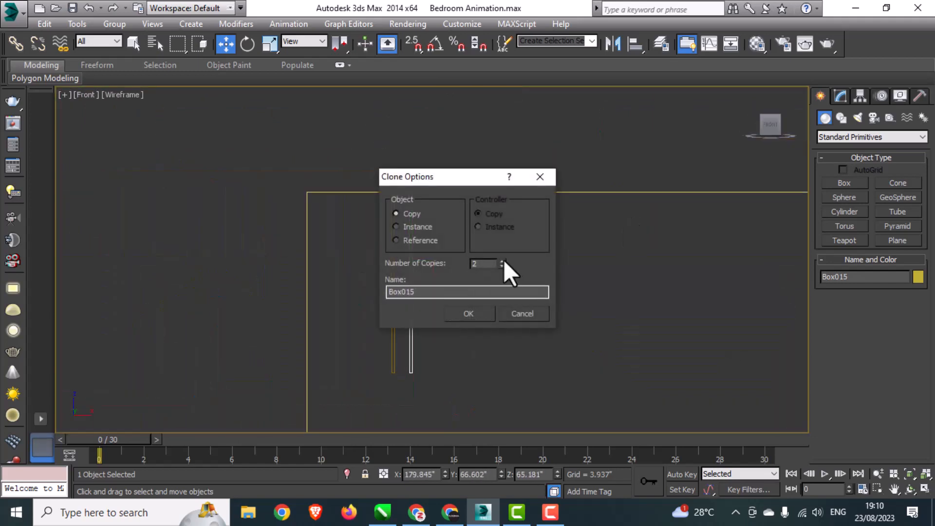
pyautogui.click(483, 313)
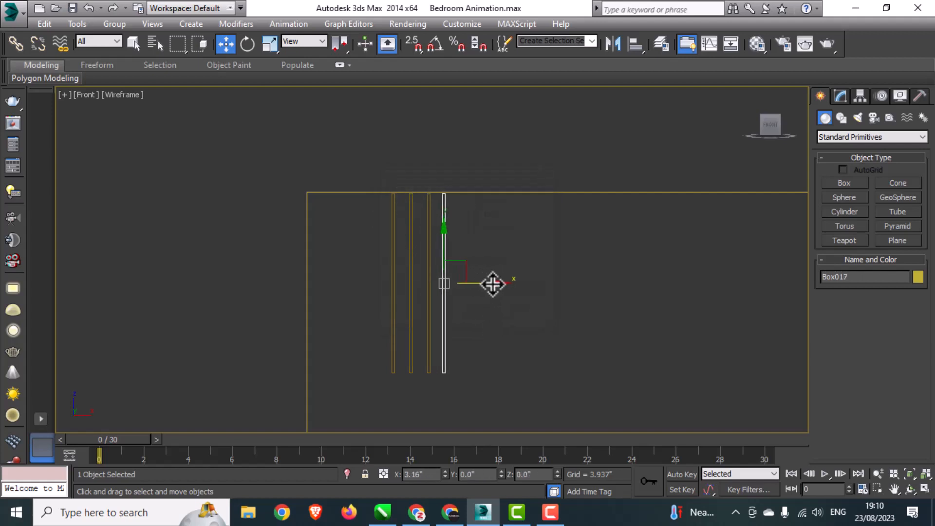
pyautogui.keyDown('shift'); pyautogui.moveTo(494, 283); pyautogui.dragTo(495, 283); pyautogui.keyUp('shift')
pyautogui.click(483, 312)
pyautogui.scroll(-3, 393, 328)
# - Select the four strips and copy them toward the other end of the back wall
pyautogui.click(395, 347)
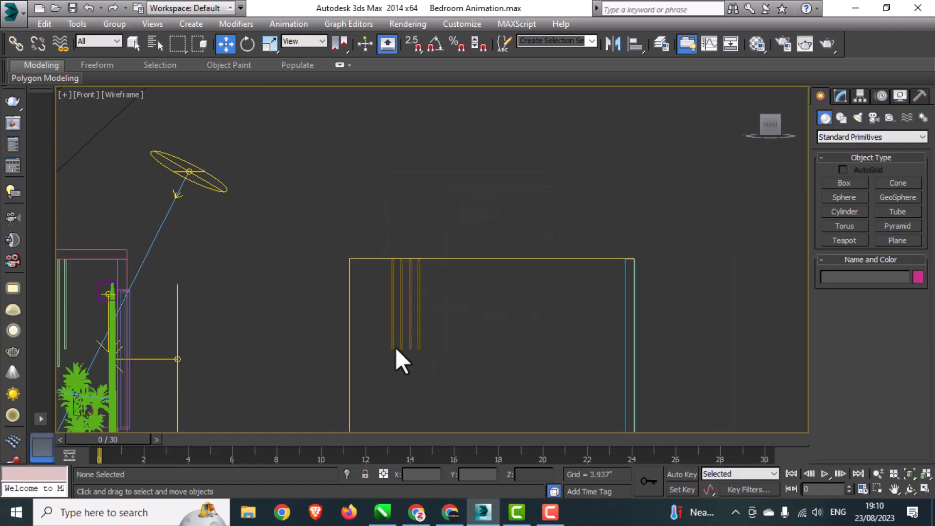
pyautogui.scroll(5, 404, 343)
pyautogui.moveTo(369, 319); pyautogui.dragTo(369, 318)
pyautogui.scroll(-2, 368, 318)
pyautogui.moveTo(426, 278)
pyautogui.mouseDown()
pyautogui.moveTo(449, 278)
pyautogui.moveTo(439, 299)
pyautogui.moveTo(649, 303)
pyautogui.mouseUp()
pyautogui.press('Return')
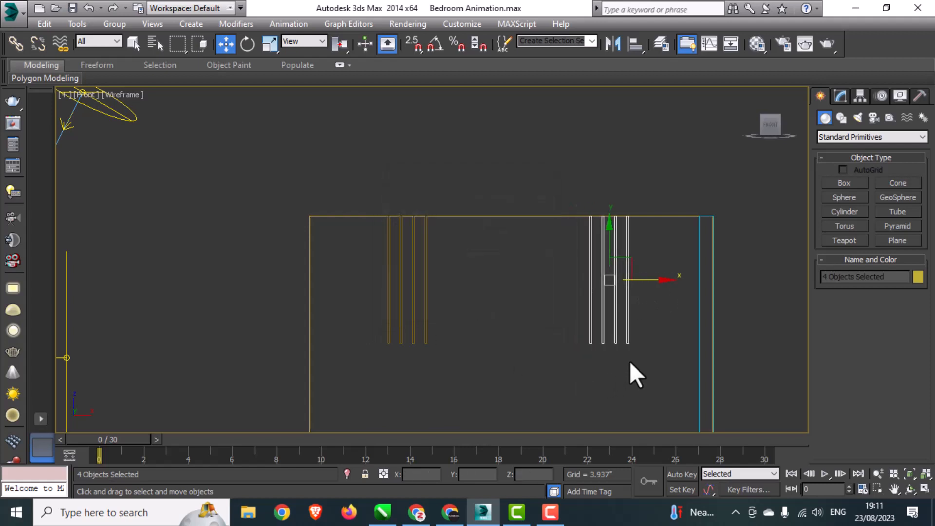
# - Select all eight strips and apply an Edit Poly modifier to them
pyautogui.moveTo(367, 298); pyautogui.dragTo(368, 298)
pyautogui.click(842, 97)
pyautogui.click(859, 133)
pyautogui.scroll(-3, 859, 133)
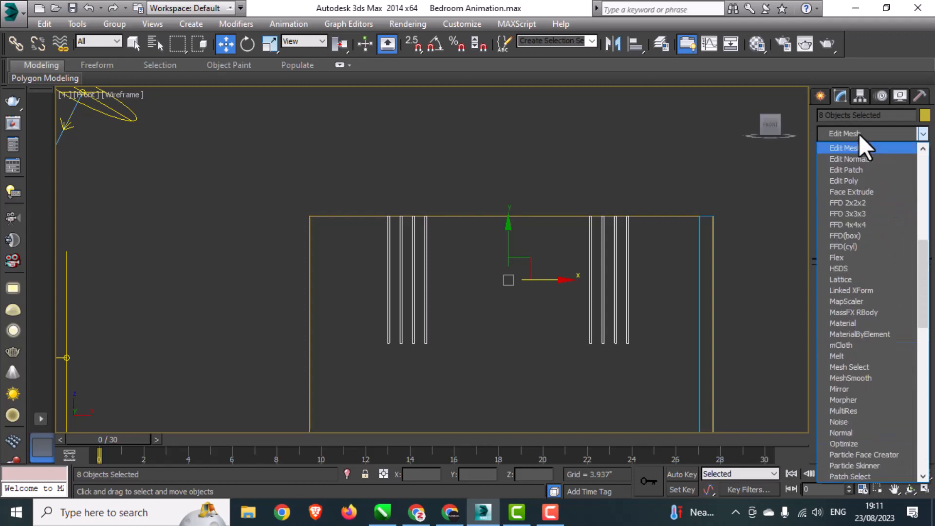
pyautogui.click(849, 187)
pyautogui.hotkey('ctrl', 'z')
pyautogui.click(861, 136)
pyautogui.press('e')
pyautogui.click(853, 183)
# - Select the bottom vertices of alternate strips in both groups and move them down to lengthen those strips
pyautogui.click(835, 380)
pyautogui.scroll(3, 394, 353)
pyautogui.moveTo(396, 355); pyautogui.dragTo(417, 325)
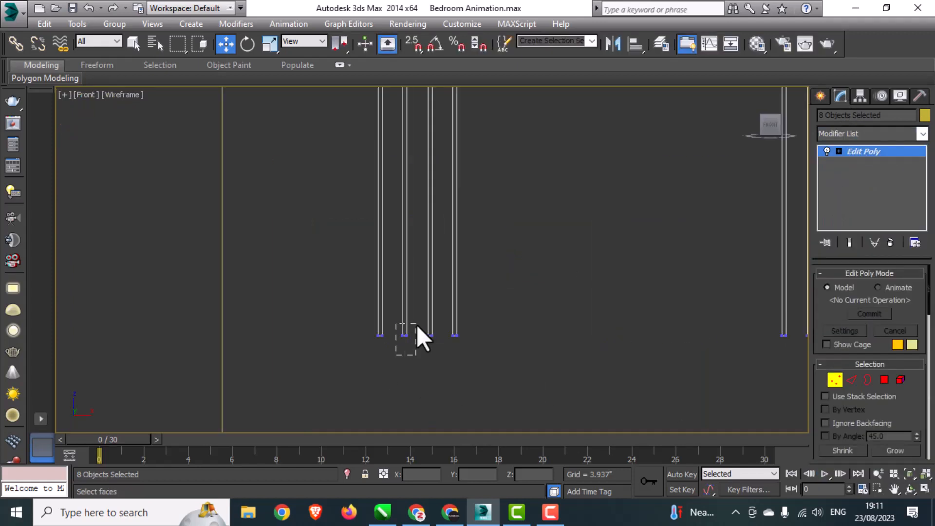
pyautogui.scroll(-5, 486, 327)
pyautogui.scroll(2, 628, 353)
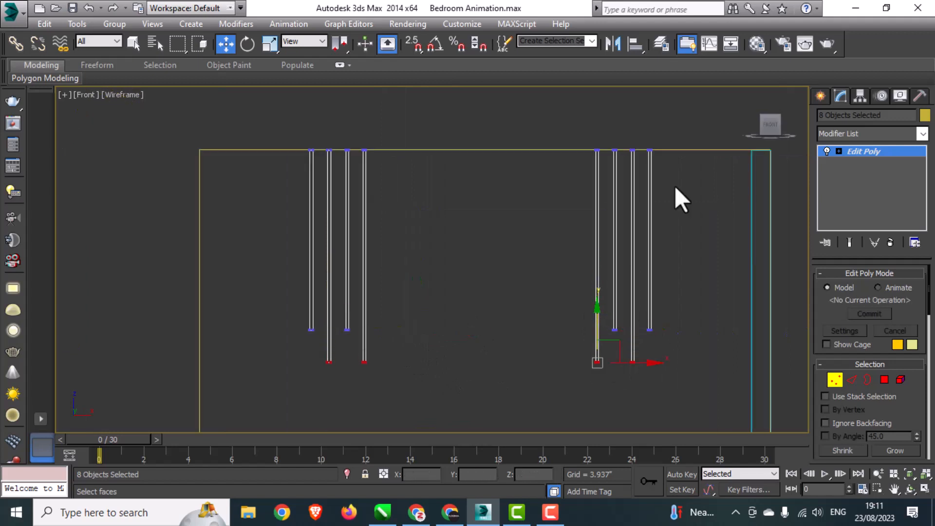
# - Finish vertex editing and group the eight hanging strips under the default group name
pyautogui.press('1')
pyautogui.click(117, 24)
pyautogui.click(122, 36)
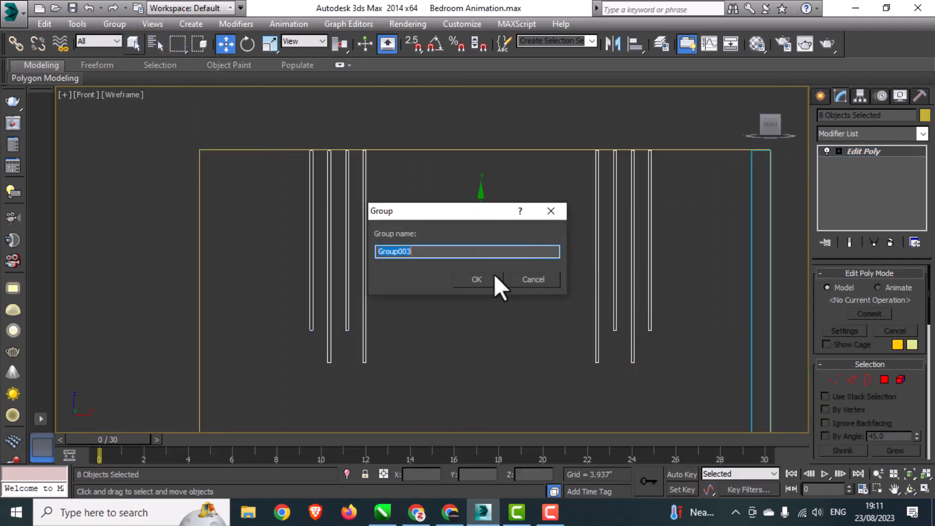
pyautogui.click(484, 278)
pyautogui.scroll(-5, 483, 278)
pyautogui.click(480, 287)
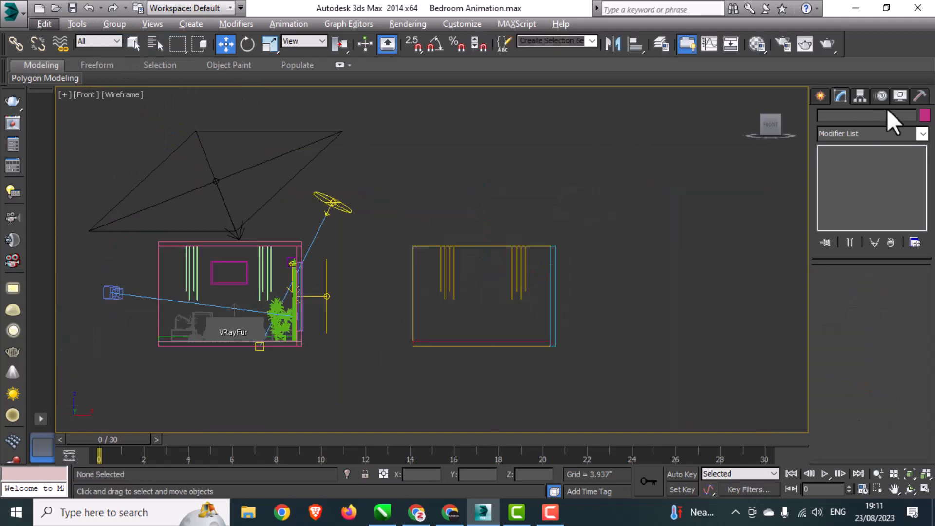
# - Draw a thin box about 19.6 by 30.3 inches over the picture frame on the reference room's back wall
pyautogui.click(826, 95)
pyautogui.click(843, 182)
pyautogui.scroll(6, 223, 272)
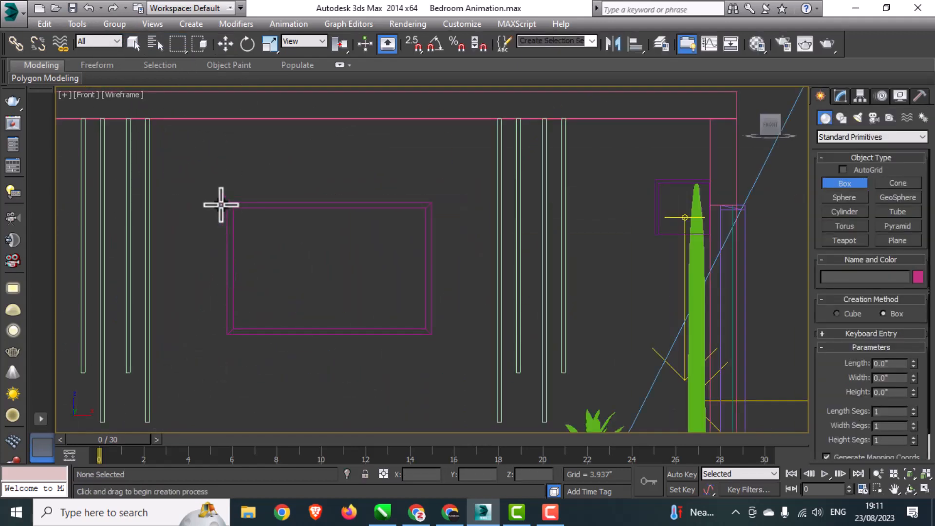
pyautogui.moveTo(230, 208); pyautogui.dragTo(431, 334)
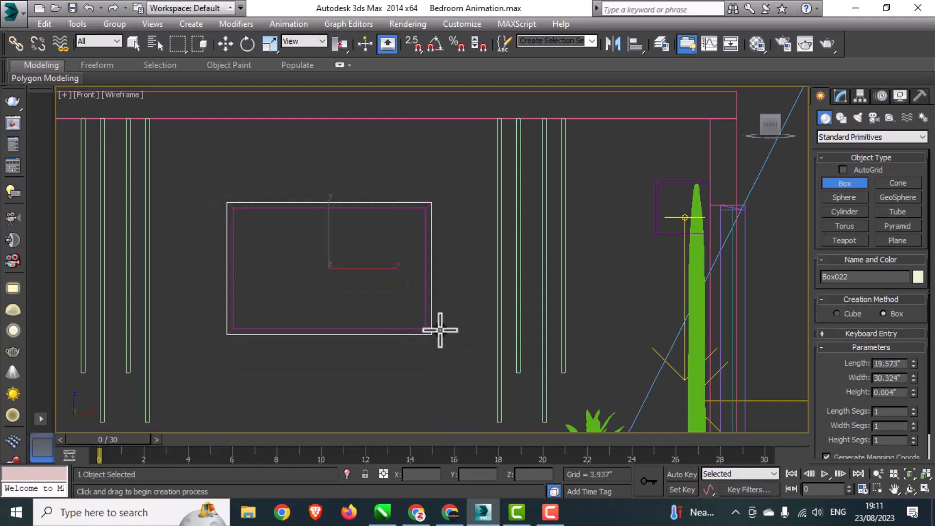
pyautogui.click(440, 331)
pyautogui.rightClick(439, 330)
# - Move the picture box across to the new room and place it against the inner face of the back wall
pyautogui.hotkey('alt', 'w')
pyautogui.rightClick(224, 188)
pyautogui.hotkey('alt', 'w')
pyautogui.scroll(-8, 273, 260)
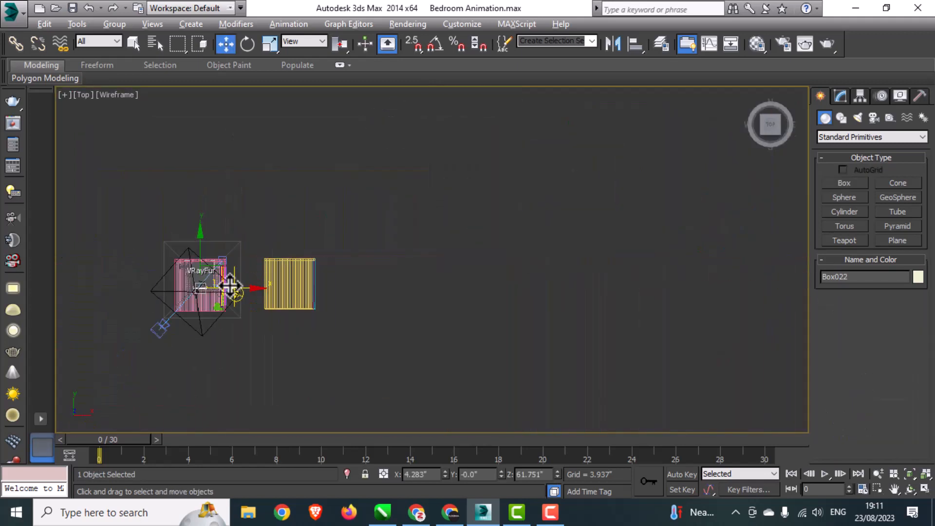
pyautogui.scroll(4, 230, 287)
pyautogui.scroll(5, 360, 286)
pyautogui.moveTo(343, 279); pyautogui.dragTo(334, 163)
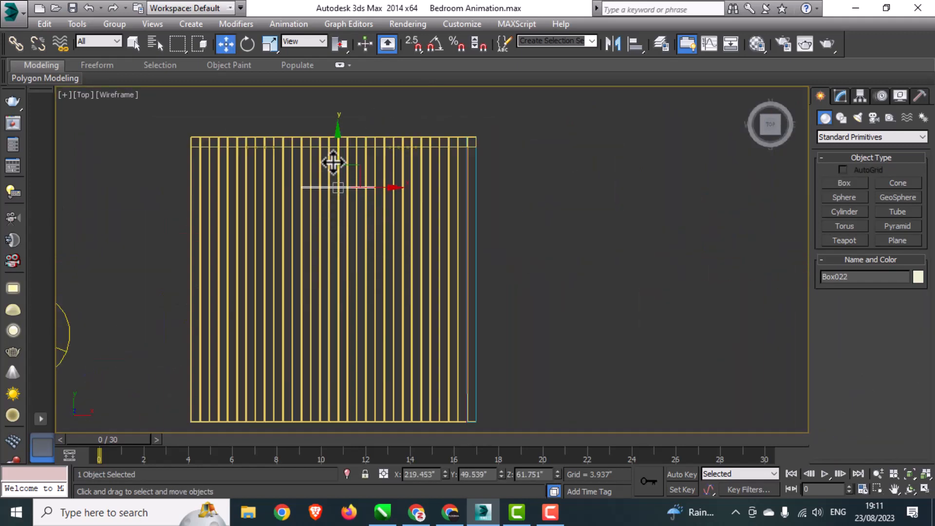
pyautogui.moveTo(333, 162); pyautogui.dragTo(366, 313, button='middle')
pyautogui.scroll(3, 365, 313)
pyautogui.moveTo(383, 332); pyautogui.dragTo(376, 256)
pyautogui.scroll(2, 376, 275)
# - Convert the picture box to an editable poly and inset its front polygon by 0.394"
pyautogui.hotkey('alt', 'w')
pyautogui.rightClick(624, 340)
pyautogui.hotkey('alt', 'w')
pyautogui.scroll(3, 505, 211)
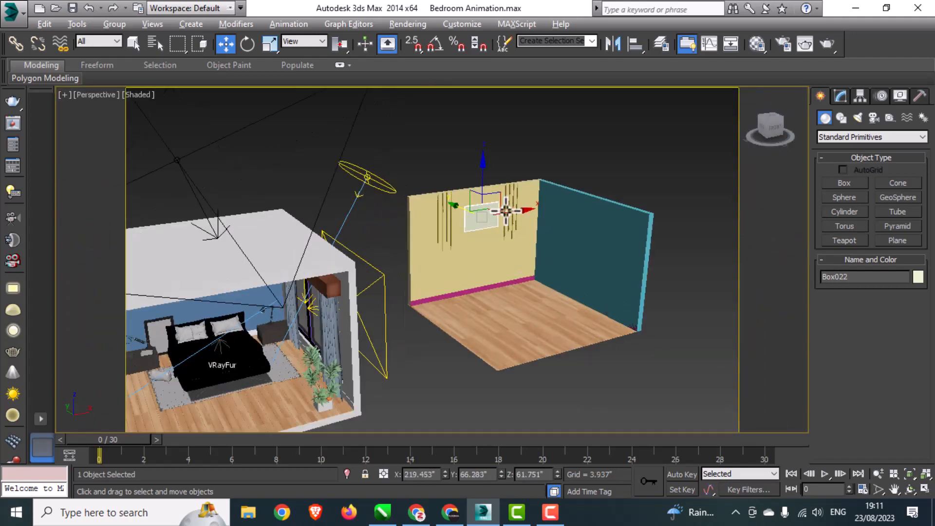
pyautogui.scroll(8, 486, 227)
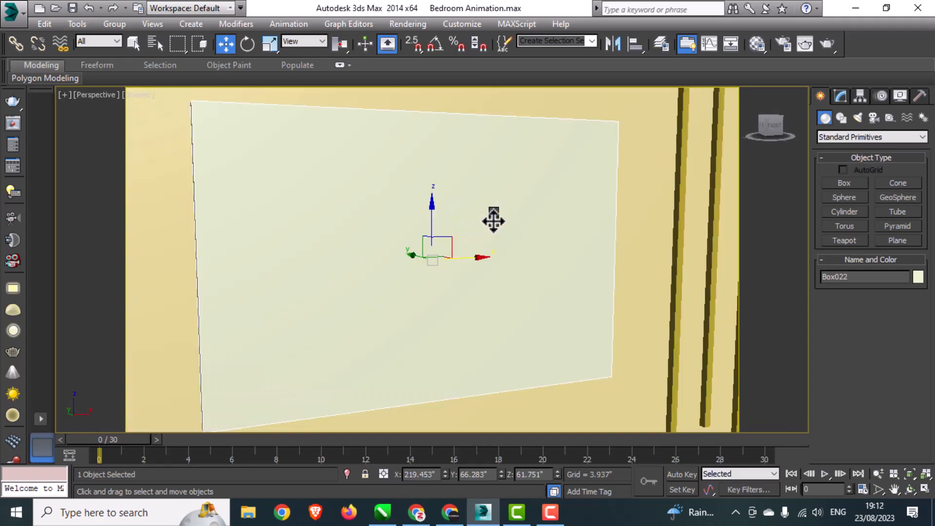
pyautogui.rightClick(493, 221)
pyautogui.click(667, 363)
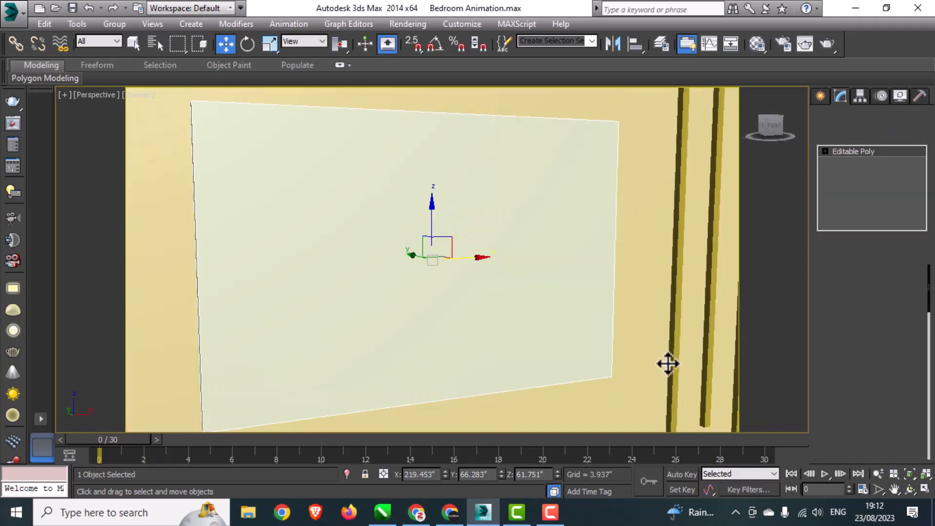
pyautogui.click(884, 289)
pyautogui.hotkey('ctrl', 'a')
pyautogui.scroll(-3, 889, 404)
pyautogui.click(915, 376)
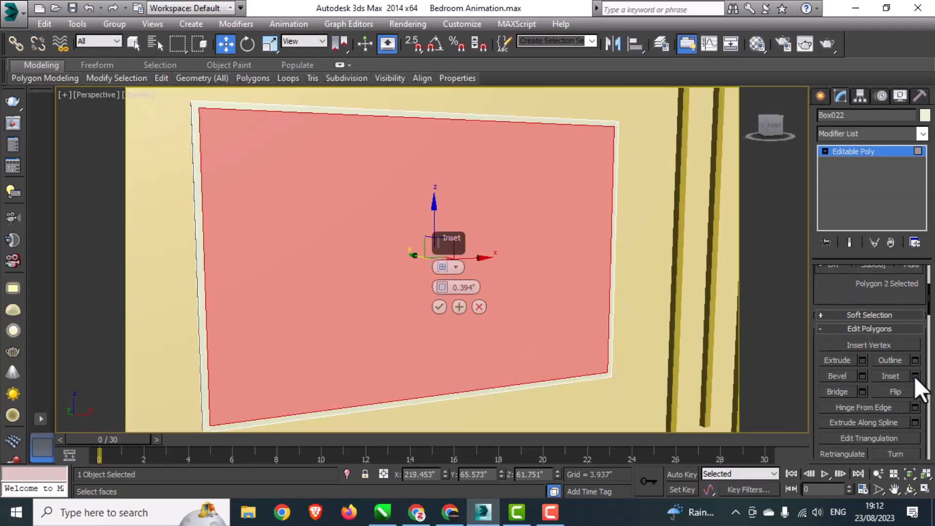
pyautogui.click(440, 307)
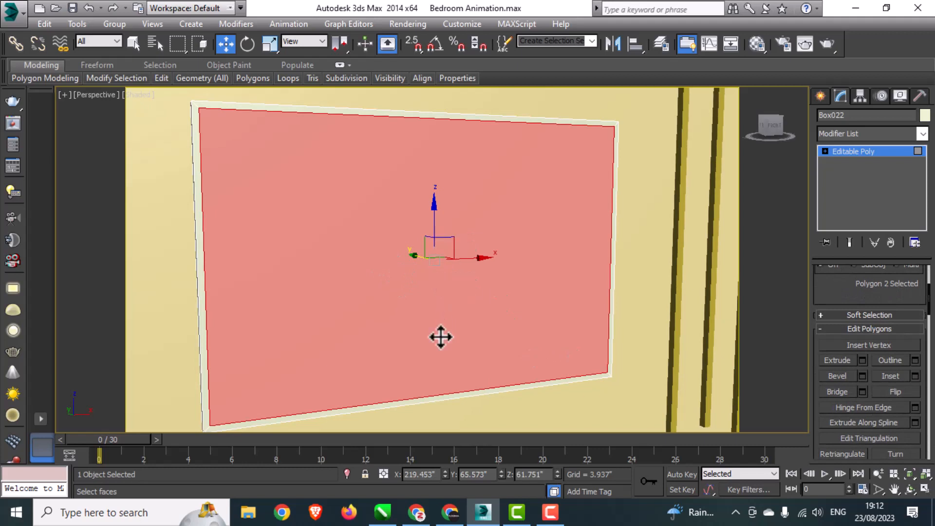
# - Extrude the picture's inset polygon inward to form a raised frame border, and finish polygon editing
pyautogui.click(863, 360)
pyautogui.moveTo(442, 287); pyautogui.dragTo(448, 328)
pyautogui.click(440, 307)
pyautogui.click(863, 154)
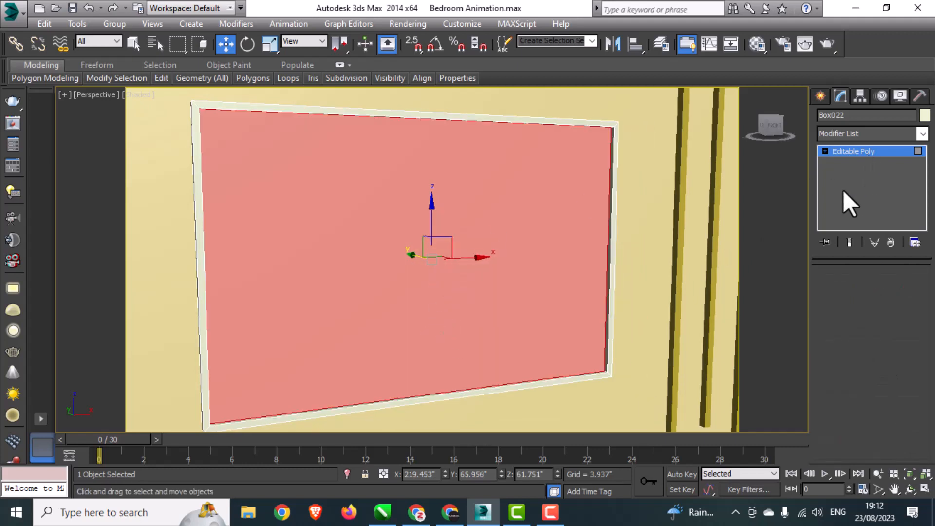
pyautogui.click(489, 275)
pyautogui.scroll(-6, 489, 276)
pyautogui.click(490, 275)
pyautogui.click(503, 176)
# - Examine how the baseboard fits along the side wall, in perspective and at the corner from above
pyautogui.scroll(-8, 503, 176)
pyautogui.moveTo(481, 229); pyautogui.dragTo(468, 333, button='middle')
pyautogui.scroll(5, 452, 326)
pyautogui.moveTo(621, 297); pyautogui.dragTo(591, 302, button='middle')
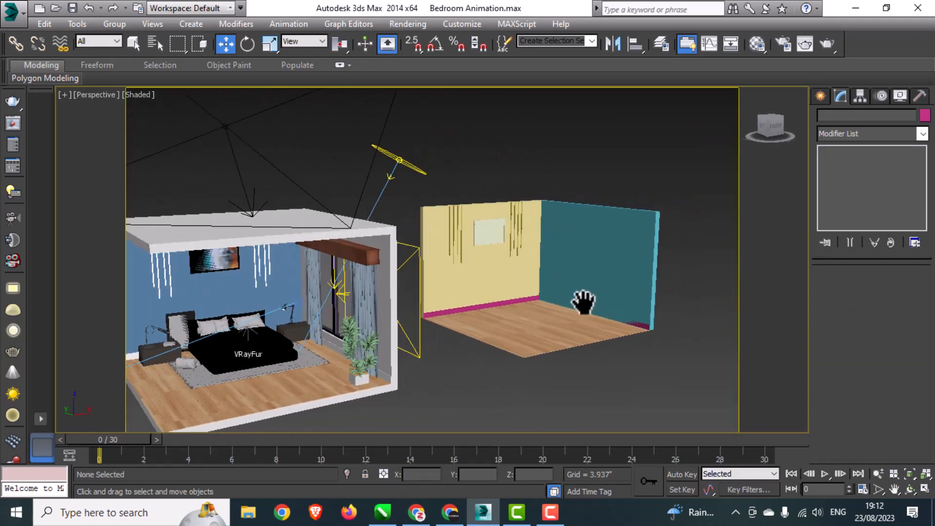
pyautogui.scroll(5, 588, 309)
pyautogui.click(661, 331)
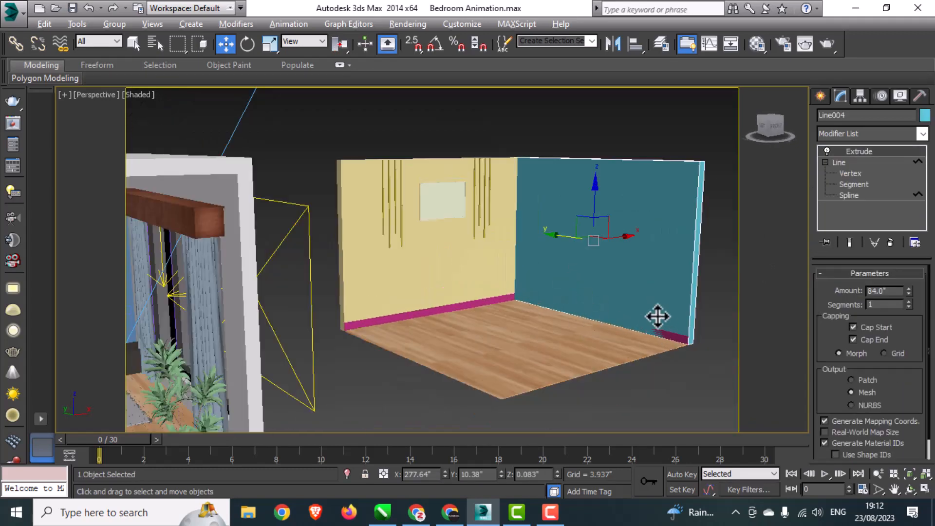
pyautogui.keyDown('alt'); pyautogui.moveTo(657, 317); pyautogui.dragTo(634, 344, button='middle'); pyautogui.keyUp('alt')
pyautogui.hotkey('alt', 'w')
pyautogui.rightClick(381, 205)
pyautogui.hotkey('alt', 'w')
pyautogui.moveTo(731, 297); pyautogui.dragTo(347, 208, button='middle')
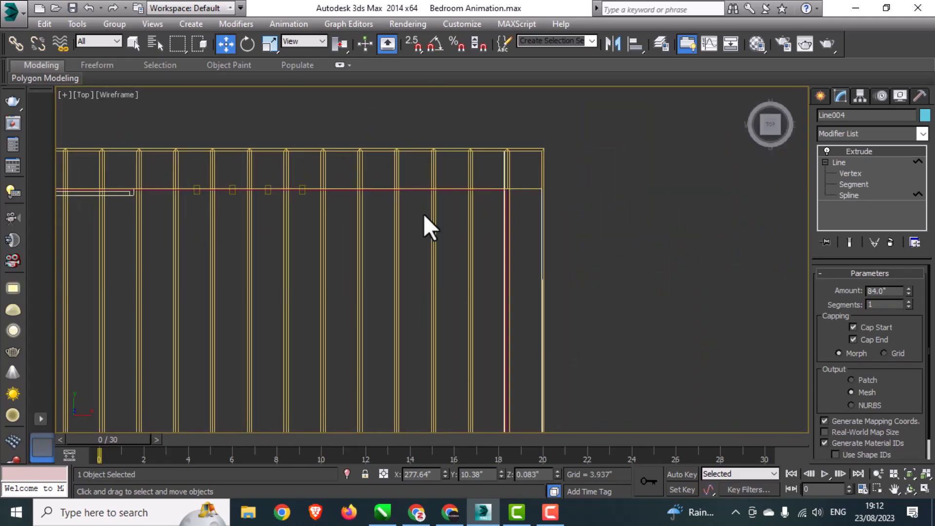
pyautogui.scroll(5, 506, 186)
pyautogui.click(474, 212)
pyautogui.scroll(-1, 474, 212)
pyautogui.scroll(-6, 474, 211)
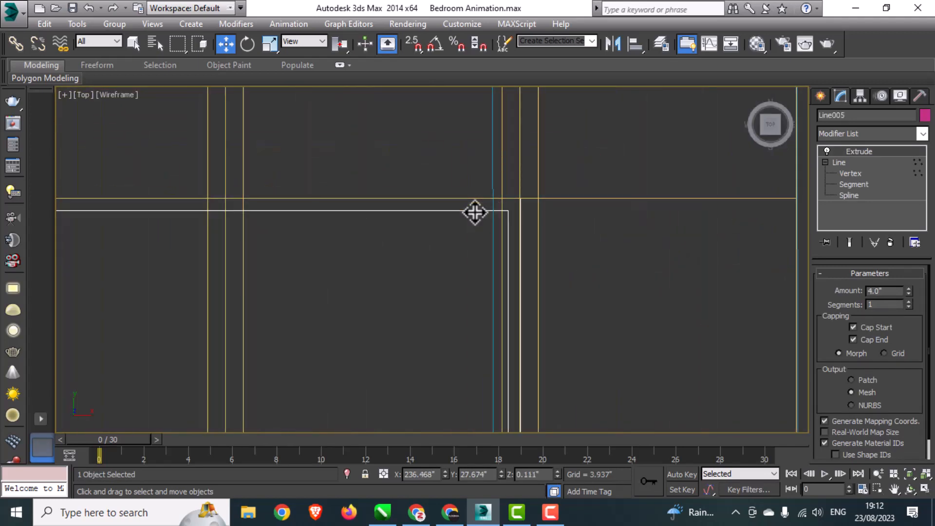
pyautogui.scroll(2, 475, 212)
pyautogui.click(482, 224)
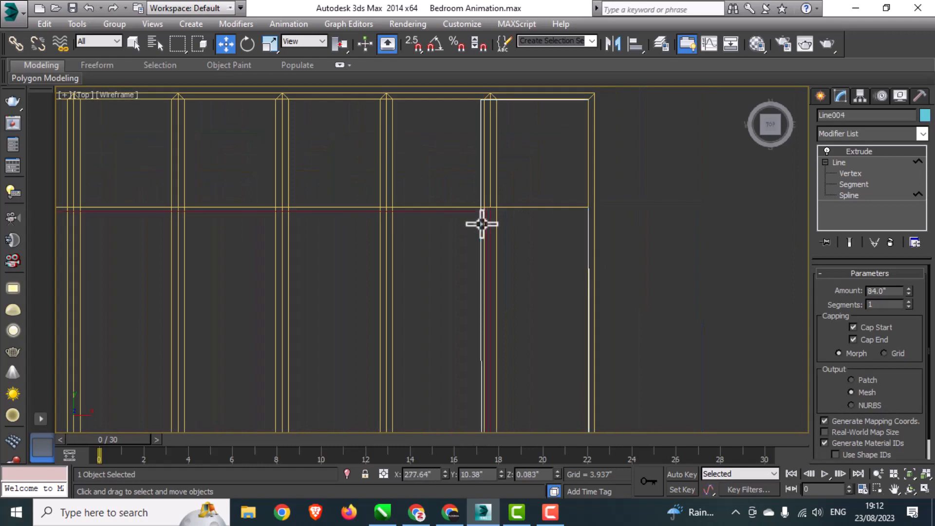
# - Select the baseboard's vertices at the back corner and move them to the inner face of the side wall
pyautogui.click(475, 209)
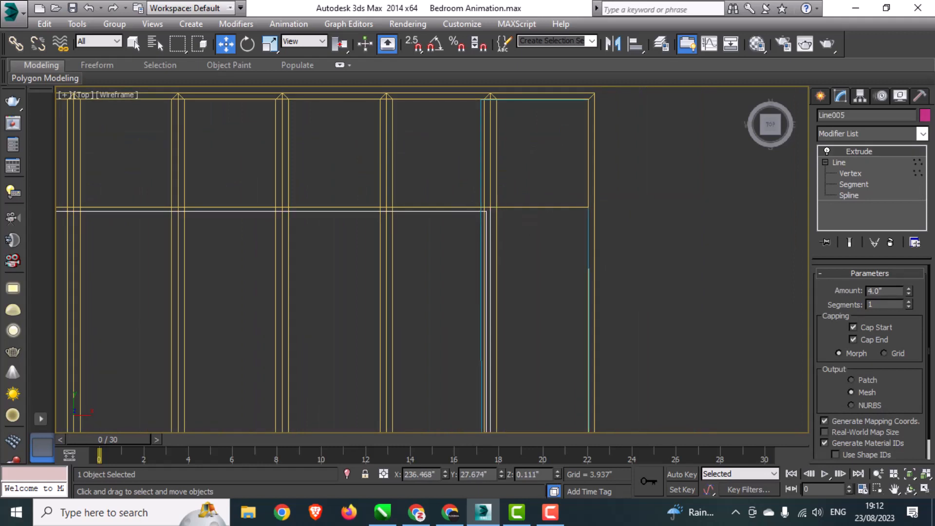
pyautogui.click(850, 173)
pyautogui.moveTo(519, 190); pyautogui.dragTo(466, 249)
pyautogui.scroll(3, 502, 205)
pyautogui.moveTo(509, 209); pyautogui.dragTo(491, 222)
# - Move the baseboard's two end vertices at the front of the room onto the side wall's inner face
pyautogui.scroll(-7, 508, 224)
pyautogui.moveTo(508, 224); pyautogui.dragTo(513, 102, button='middle')
pyautogui.moveTo(510, 404); pyautogui.dragTo(517, 303, button='middle')
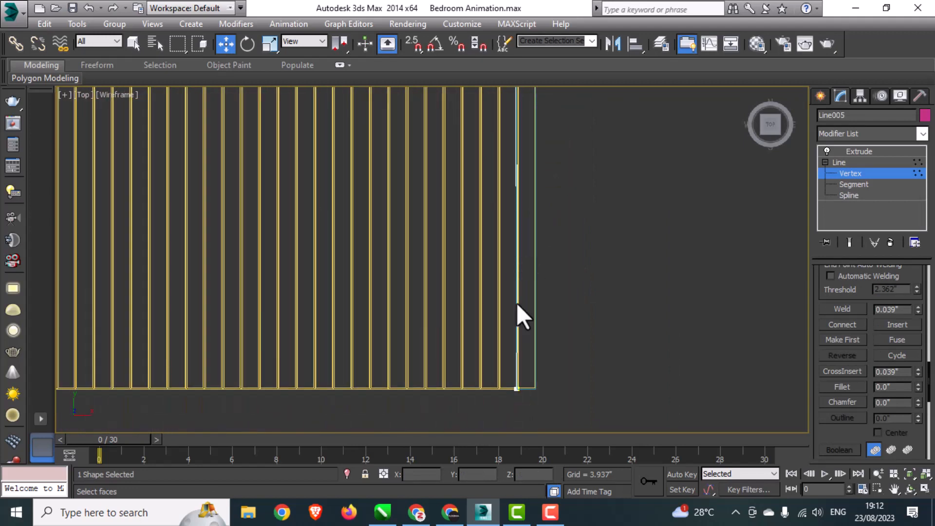
pyautogui.scroll(6, 518, 390)
pyautogui.scroll(5, 517, 370)
pyautogui.moveTo(506, 353); pyautogui.dragTo(576, 290)
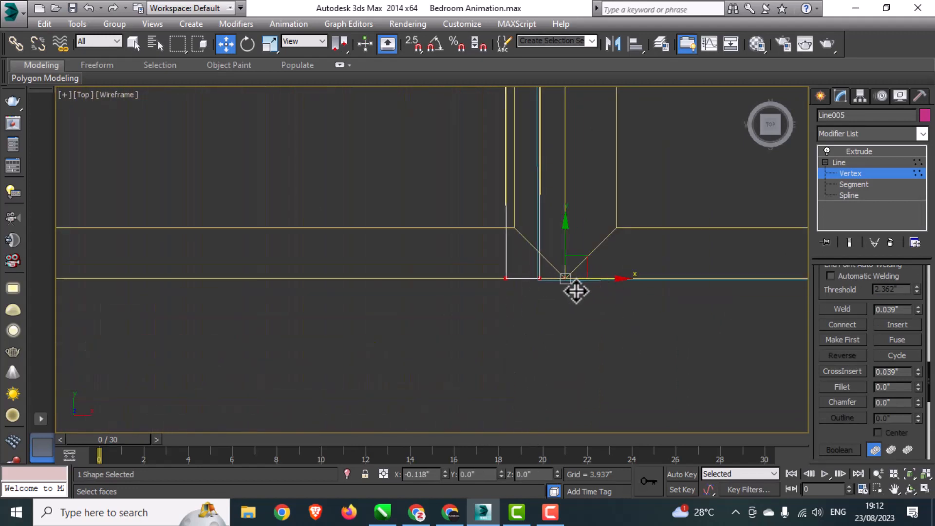
pyautogui.scroll(-5, 556, 314)
pyautogui.scroll(5, 556, 329)
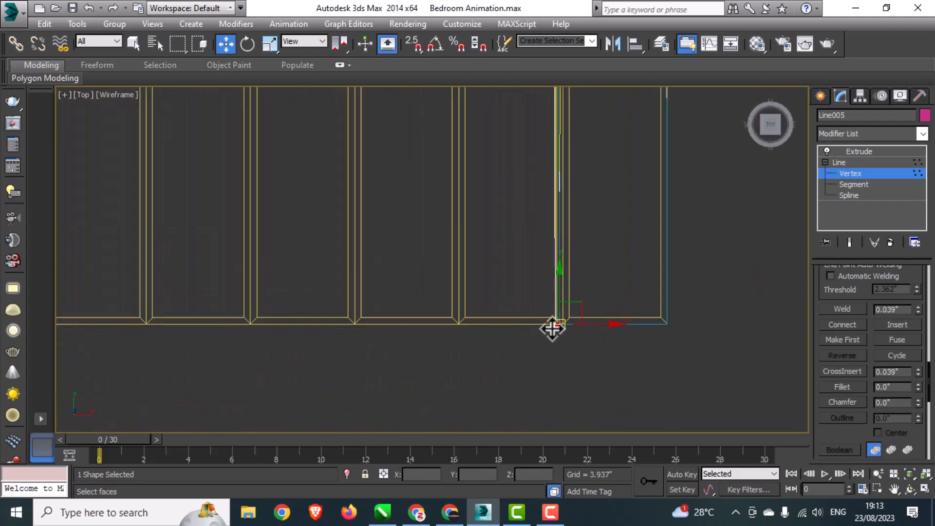
# - Check the adjusted baseboard along the side wall from above and in perspective, and end the vertex editing
pyautogui.scroll(-5, 556, 331)
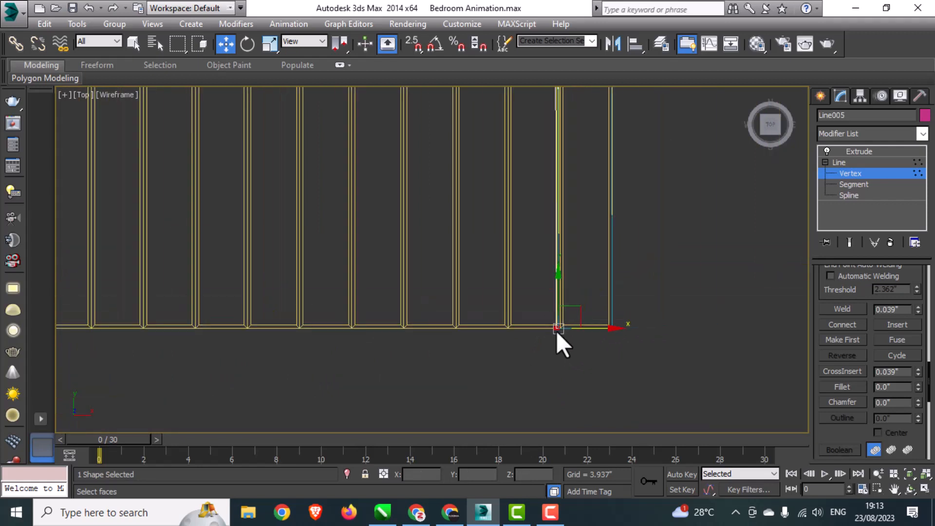
pyautogui.moveTo(556, 331); pyautogui.dragTo(543, 441, button='middle')
pyautogui.moveTo(548, 243); pyautogui.dragTo(560, 443, button='middle')
pyautogui.scroll(8, 541, 263)
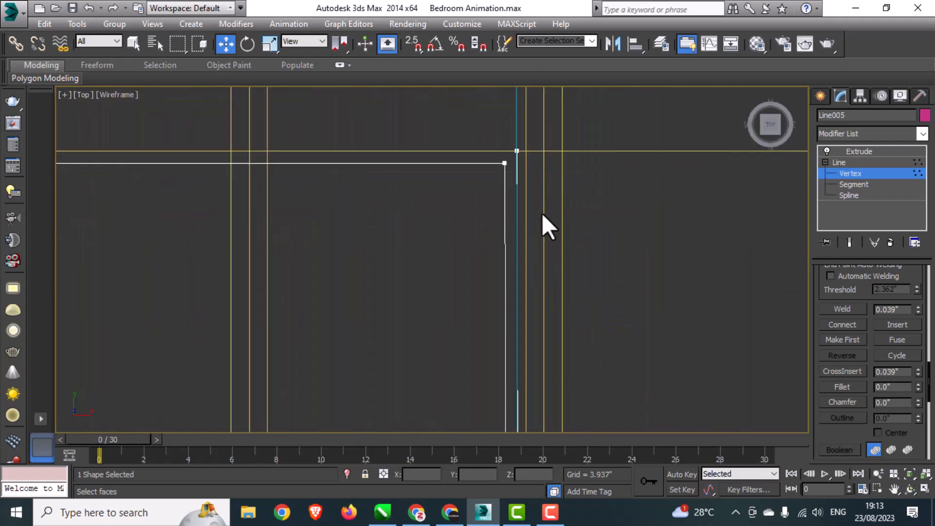
pyautogui.moveTo(542, 191); pyautogui.dragTo(544, 387, button='middle')
pyautogui.scroll(-2, 544, 387)
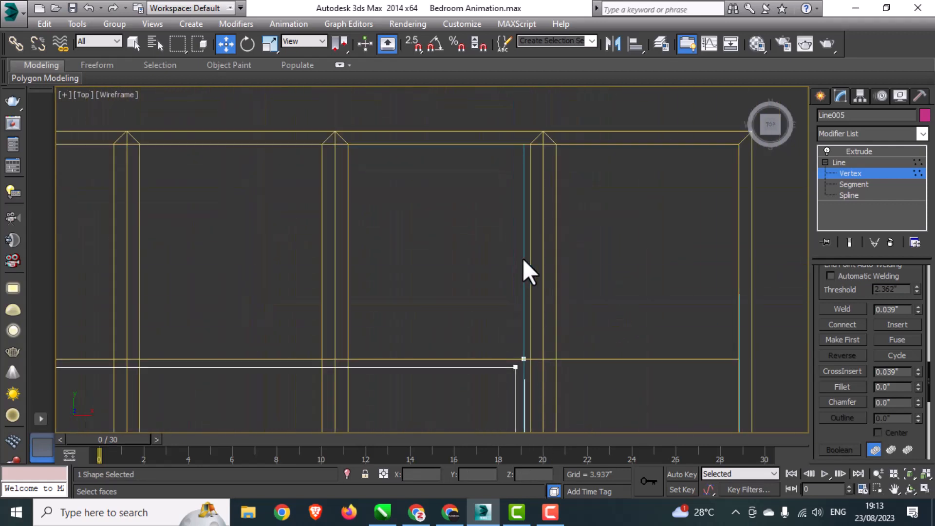
pyautogui.click(525, 292)
pyautogui.hotkey('alt', 'w')
pyautogui.rightClick(615, 378)
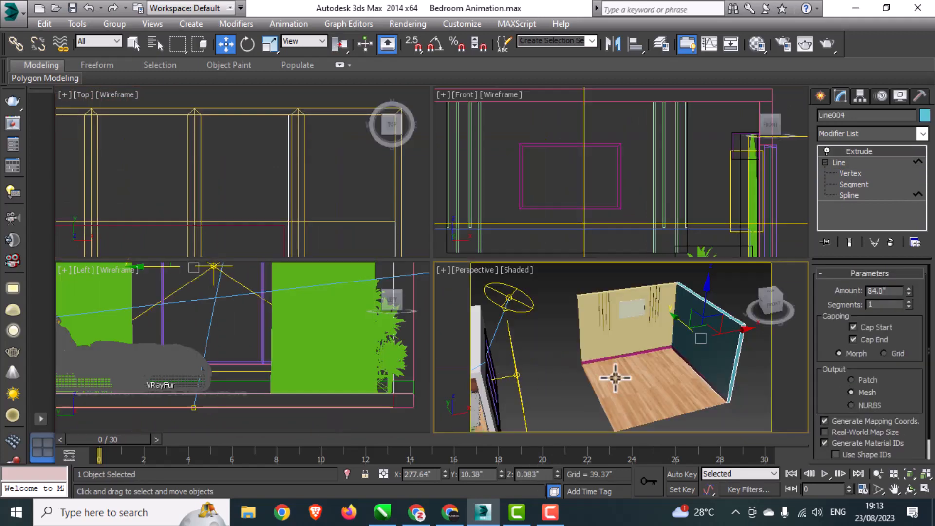
pyautogui.hotkey('alt', 'w')
pyautogui.moveTo(631, 393)
pyautogui.keyDown('alt'); pyautogui.mouseDown(button='middle')
pyautogui.moveTo(626, 369)
pyautogui.moveTo(659, 378)
pyautogui.moveTo(672, 355)
pyautogui.moveTo(663, 428)
pyautogui.moveTo(615, 386)
pyautogui.mouseUp(button='middle'); pyautogui.keyUp('alt')
pyautogui.scroll(6, 684, 361)
pyautogui.scroll(-9, 703, 380)
pyautogui.click(657, 415)
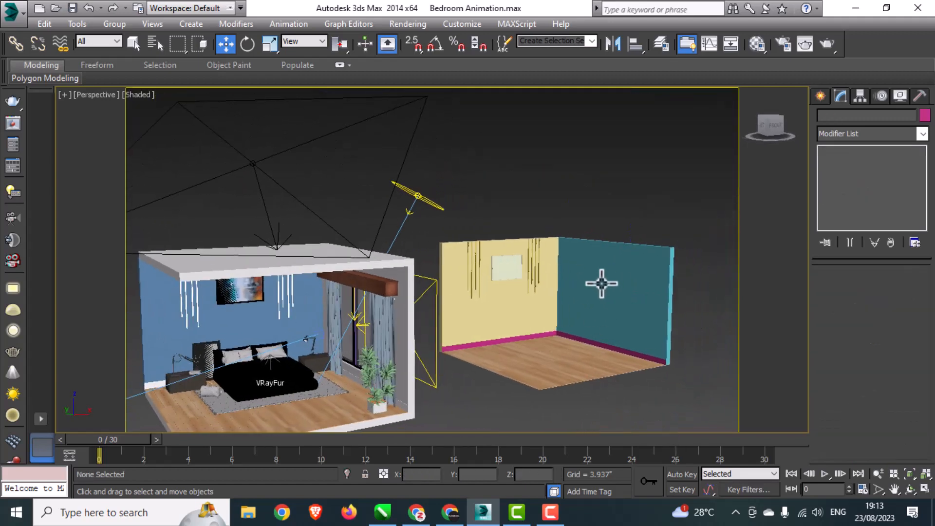
# - Draw a snapped ceiling box about 119.8 by 119.8 inches over the new room in the top view, with 2.5D snaps on
pyautogui.press('alt')
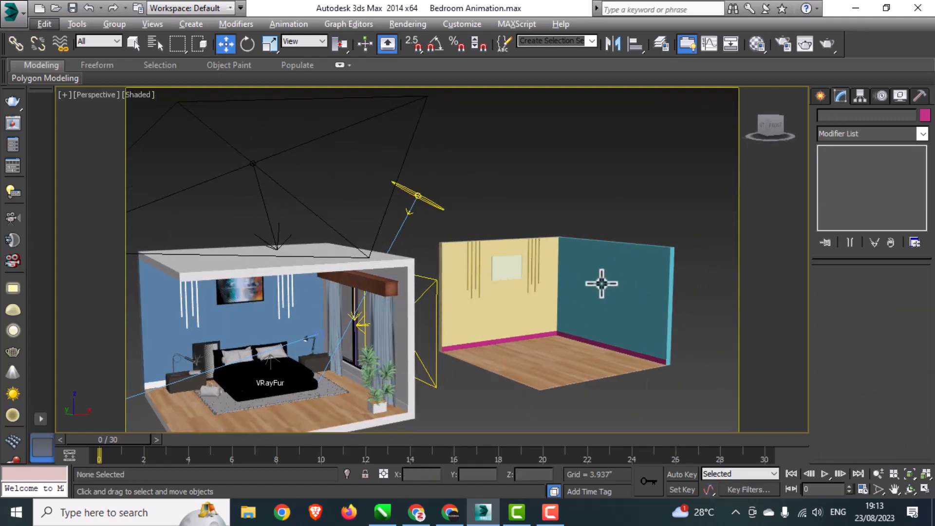
pyautogui.keyDown('alt'); pyautogui.moveTo(602, 283); pyautogui.dragTo(584, 305, button='middle'); pyautogui.keyUp('alt')
pyautogui.hotkey('alt', 'w')
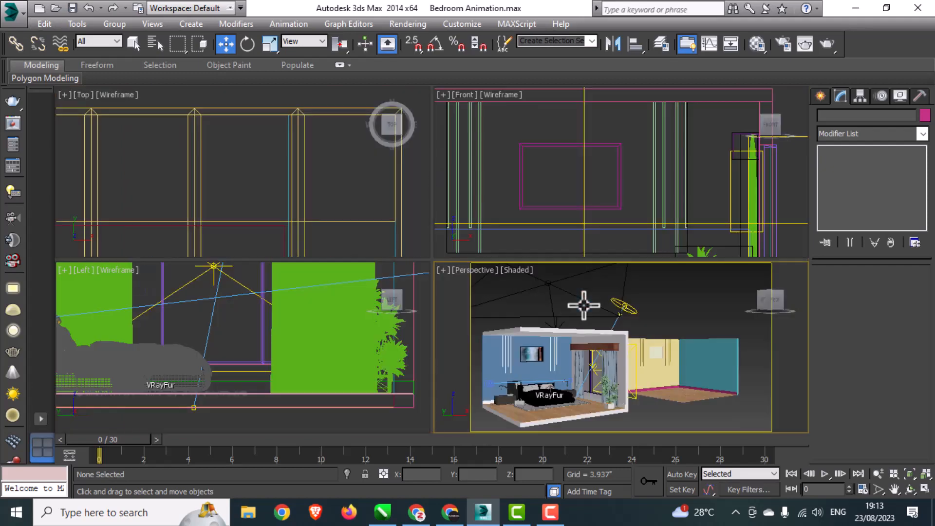
pyautogui.hotkey('alt', 'w')
pyautogui.scroll(-3, 324, 236)
pyautogui.moveTo(323, 236); pyautogui.dragTo(564, 219, button='middle')
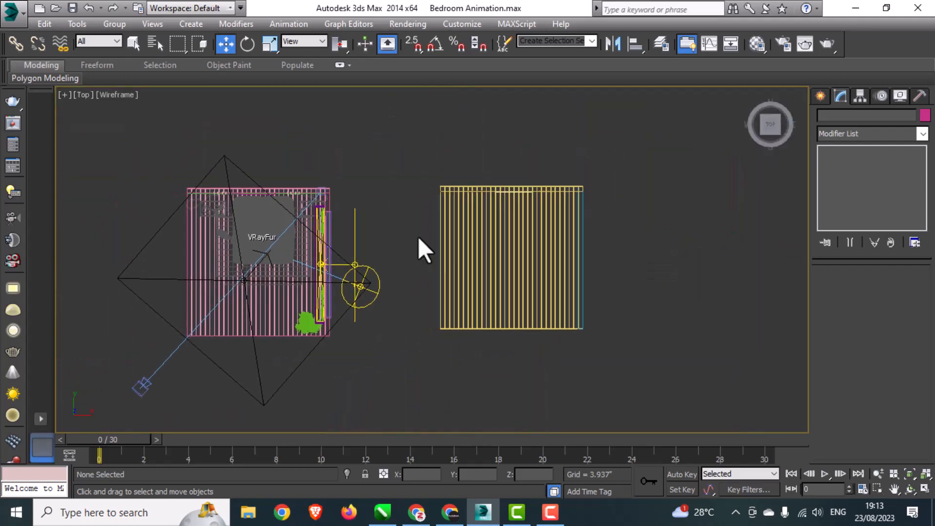
pyautogui.click(820, 96)
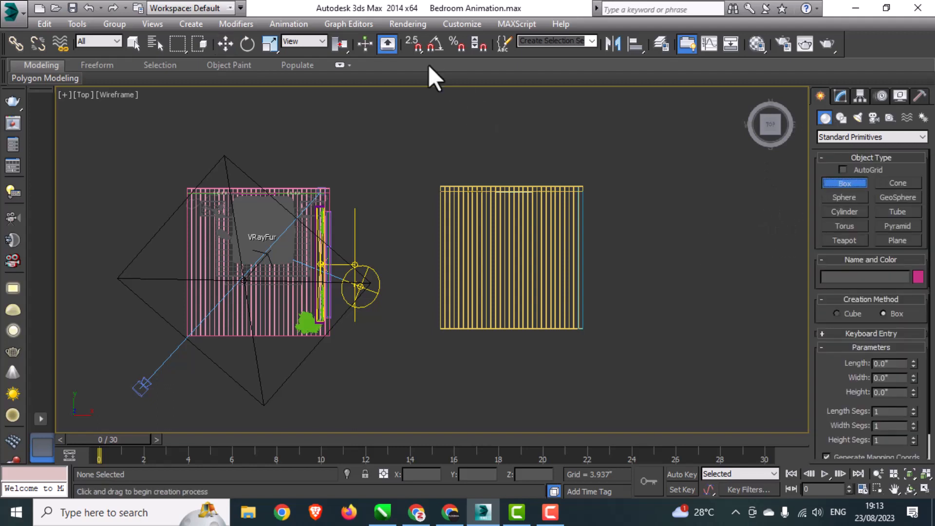
pyautogui.moveTo(442, 186)
pyautogui.mouseDown()
pyautogui.moveTo(511, 349)
pyautogui.moveTo(584, 330)
pyautogui.mouseUp()
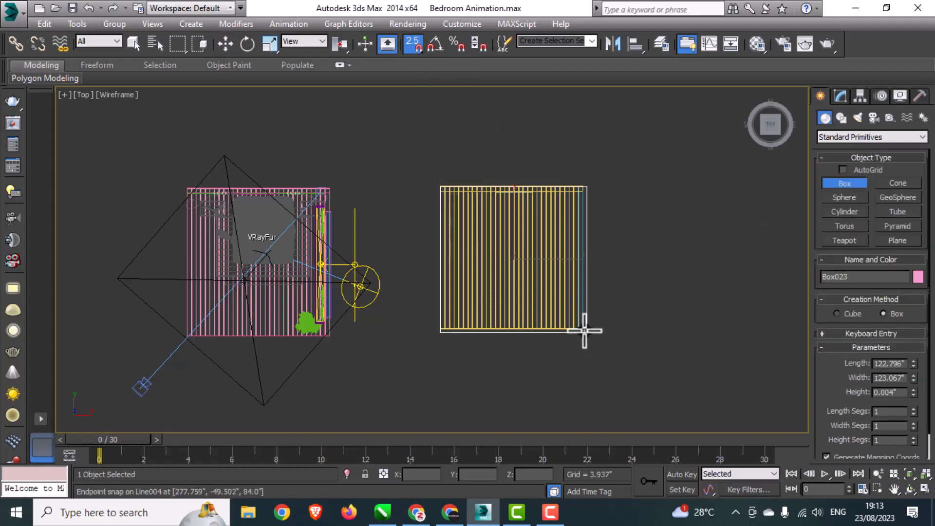
pyautogui.rightClick(640, 302)
# - Set the ceiling box's height to -4" and view the room in perspective
pyautogui.hotkey('alt', 'w')
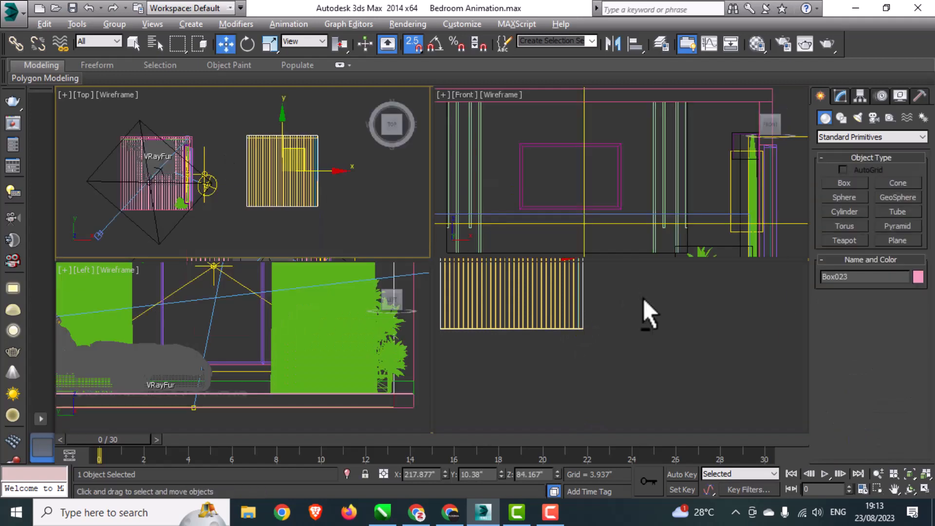
pyautogui.click(669, 360)
pyautogui.hotkey('alt', 'w')
pyautogui.click(840, 96)
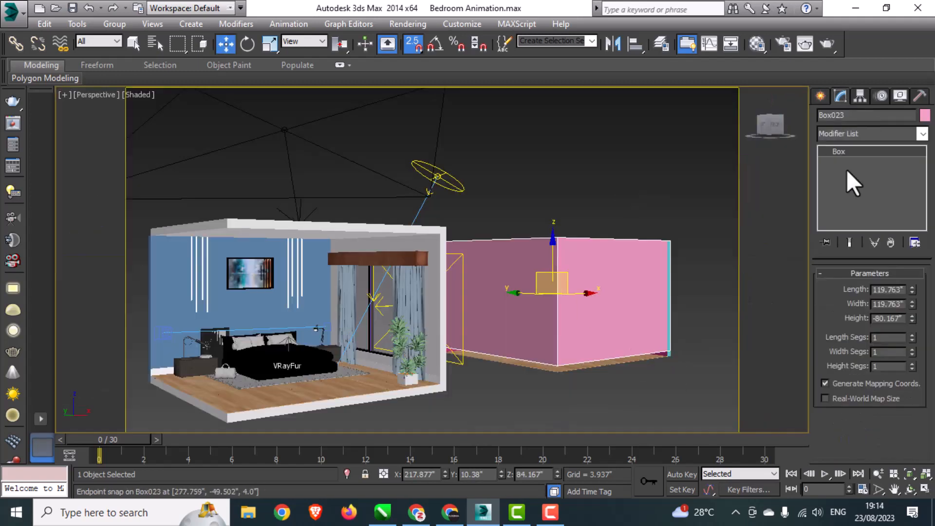
pyautogui.click(894, 319)
pyautogui.write('-4')
pyautogui.press('Return')
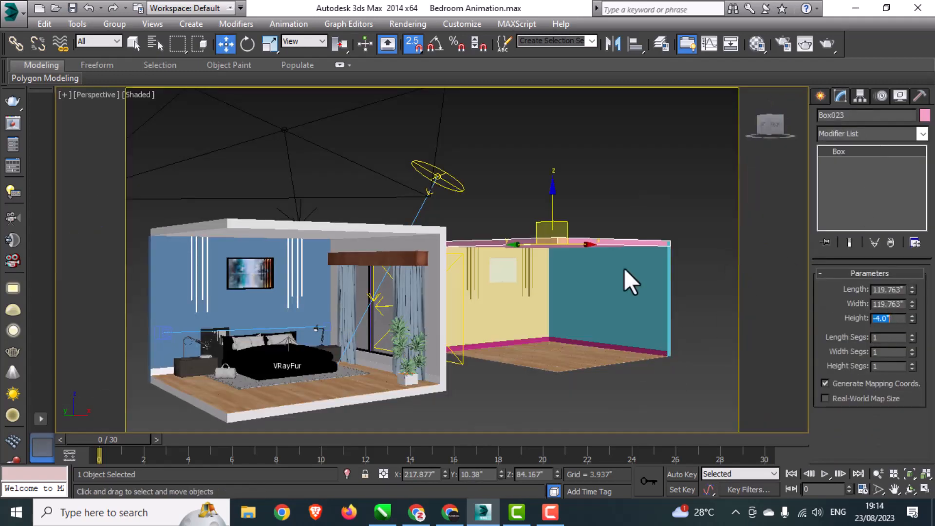
pyautogui.moveTo(628, 280); pyautogui.dragTo(642, 256, button='middle')
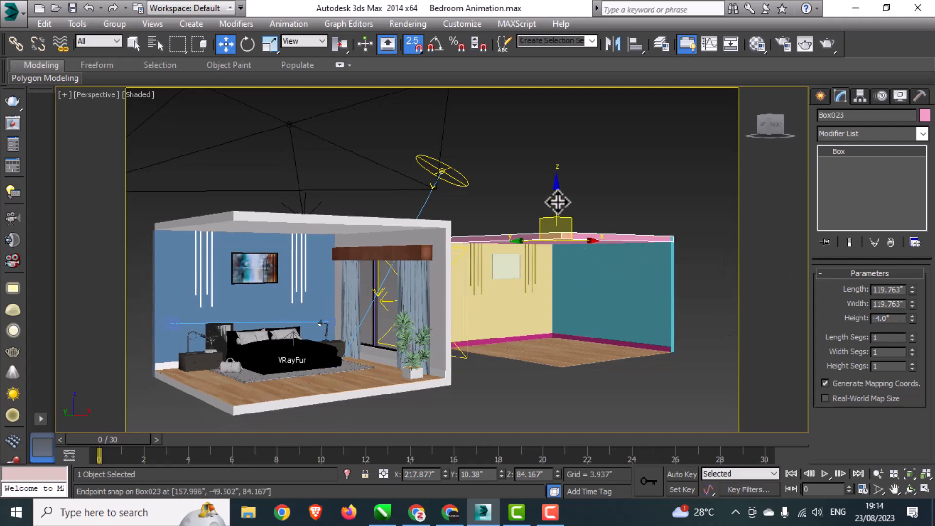
# - Copy the ceiling slab to leave one slab beneath the wood floor and snap the other onto the wall tops, then view from above
pyautogui.moveTo(558, 202)
pyautogui.mouseDown()
pyautogui.moveTo(558, 399)
pyautogui.moveTo(523, 307)
pyautogui.moveTo(538, 130)
pyautogui.mouseUp()
pyautogui.scroll(3, 574, 430)
pyautogui.scroll(-5, 530, 232)
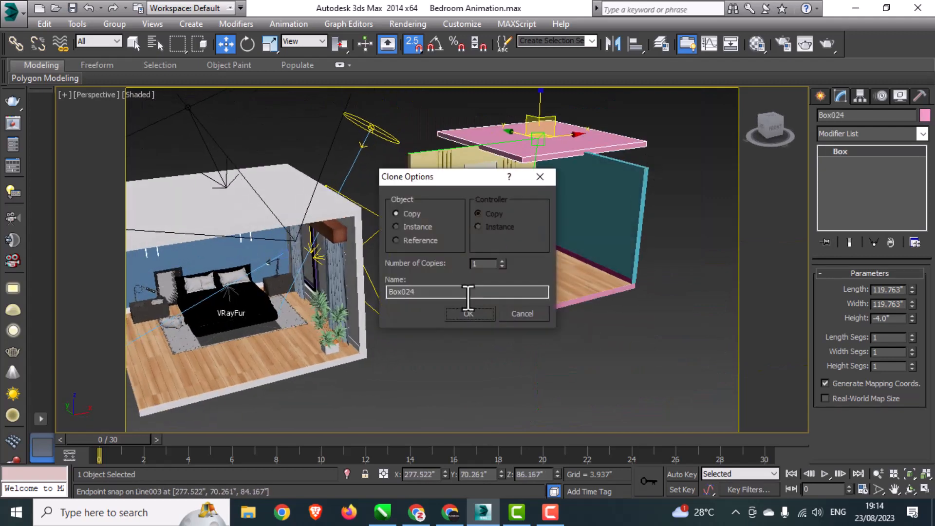
pyautogui.click(469, 311)
pyautogui.moveTo(646, 149); pyautogui.dragTo(648, 164)
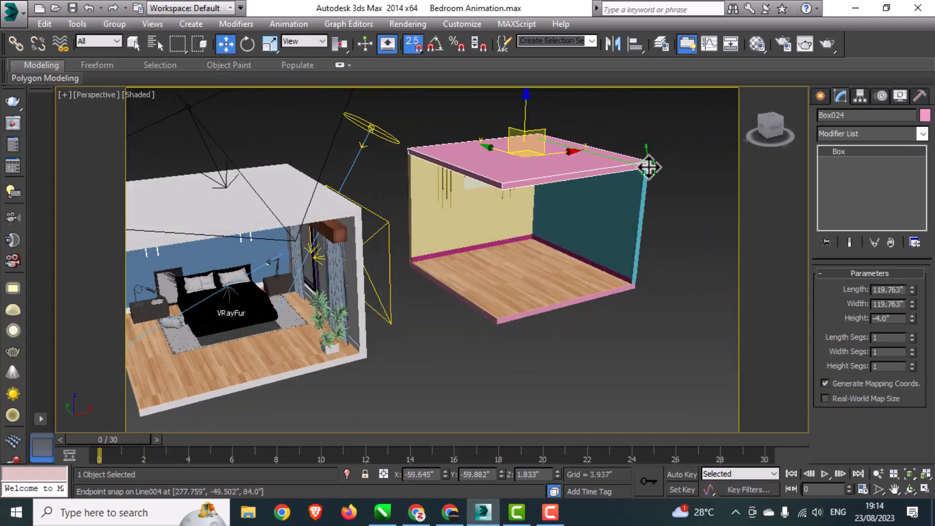
pyautogui.click(668, 182)
pyautogui.keyDown('alt'); pyautogui.moveTo(668, 181); pyautogui.dragTo(520, 235, button='middle'); pyautogui.keyUp('alt')
pyautogui.hotkey('alt', 'w')
pyautogui.hotkey('alt', 'w')
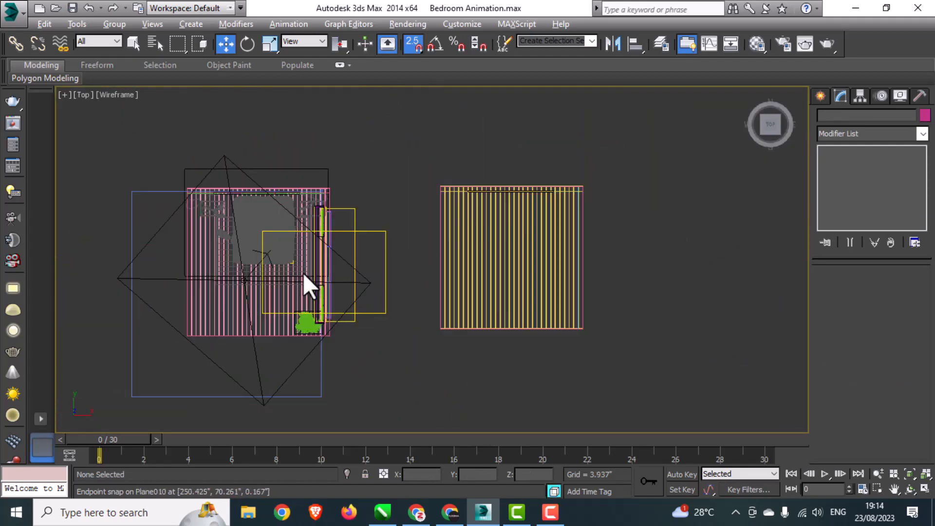
pyautogui.click(19, 16)
pyautogui.moveTo(54, 208)
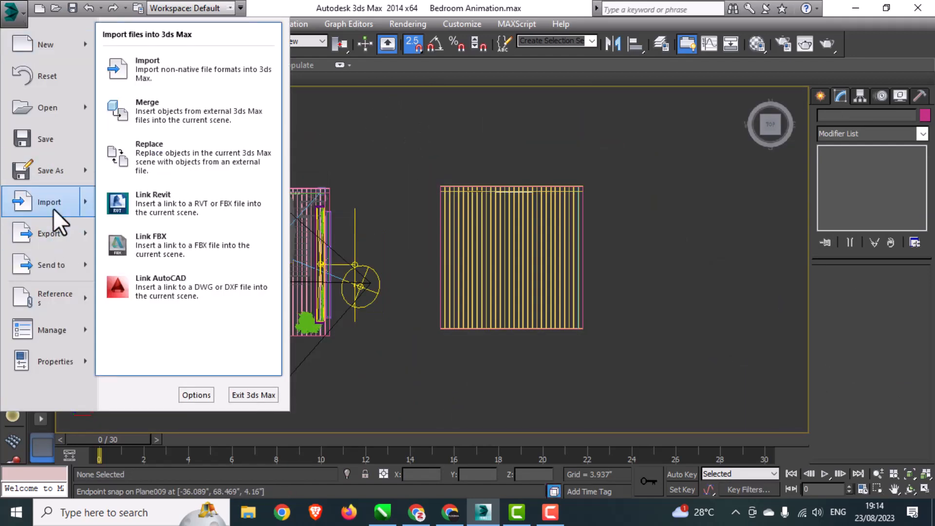
pyautogui.click(177, 111)
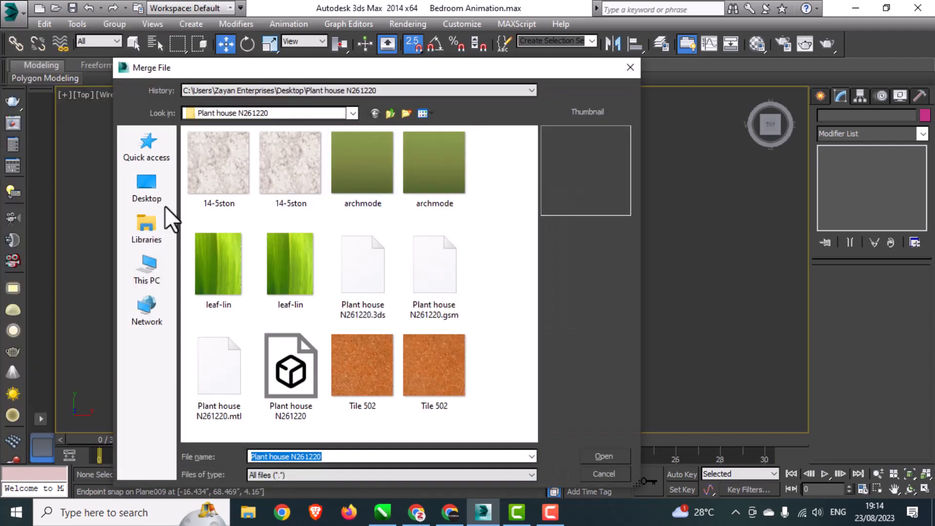
pyautogui.click(148, 197)
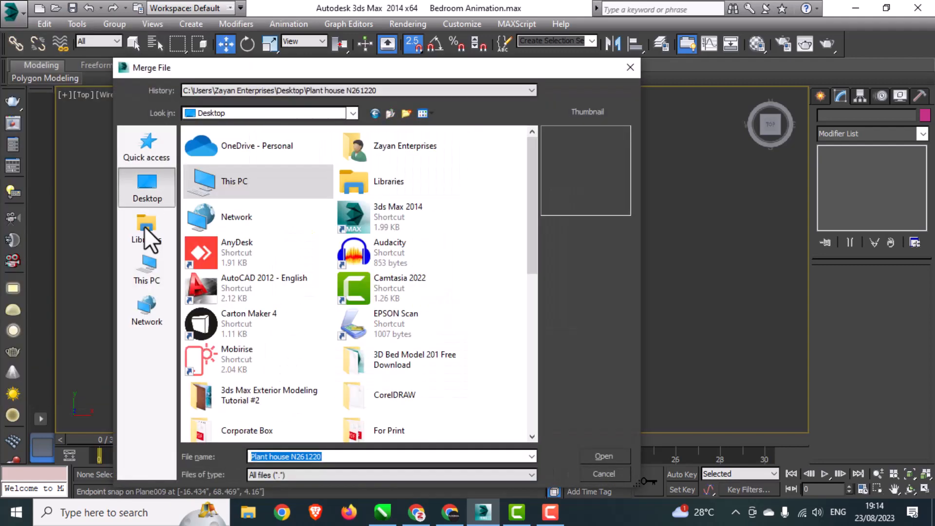
pyautogui.doubleClick(386, 361)
pyautogui.click(461, 192)
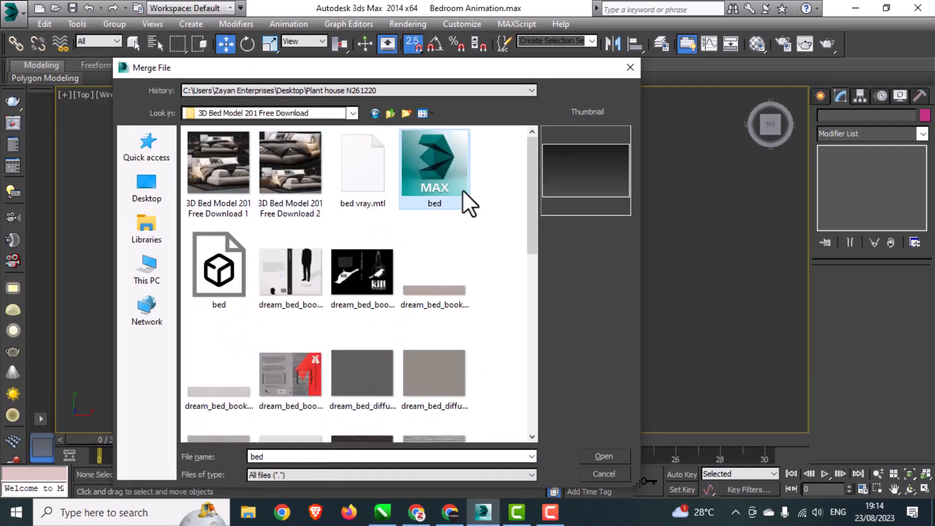
pyautogui.click(615, 456)
pyautogui.click(518, 374)
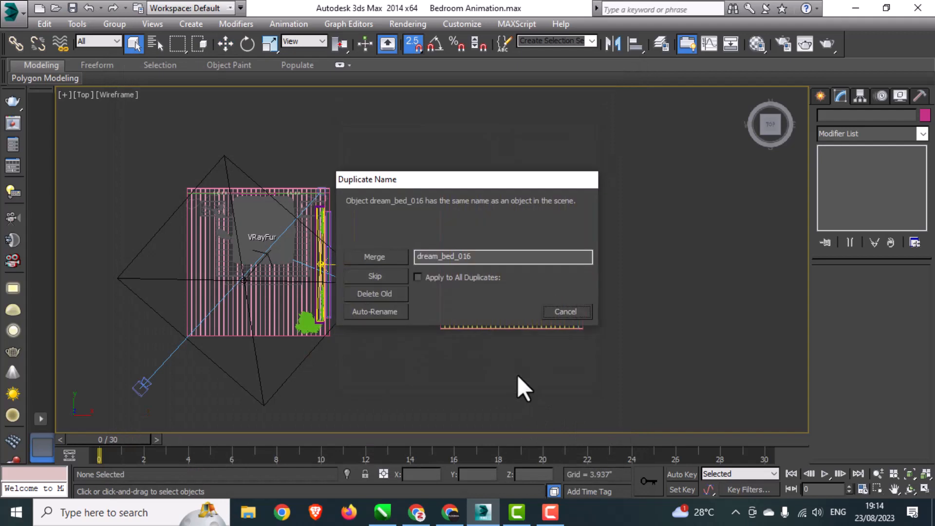
pyautogui.click(563, 314)
# - Copy the existing bed group from the original bedroom into the new room as a single independent copy
pyautogui.click(268, 225)
pyautogui.press('w')
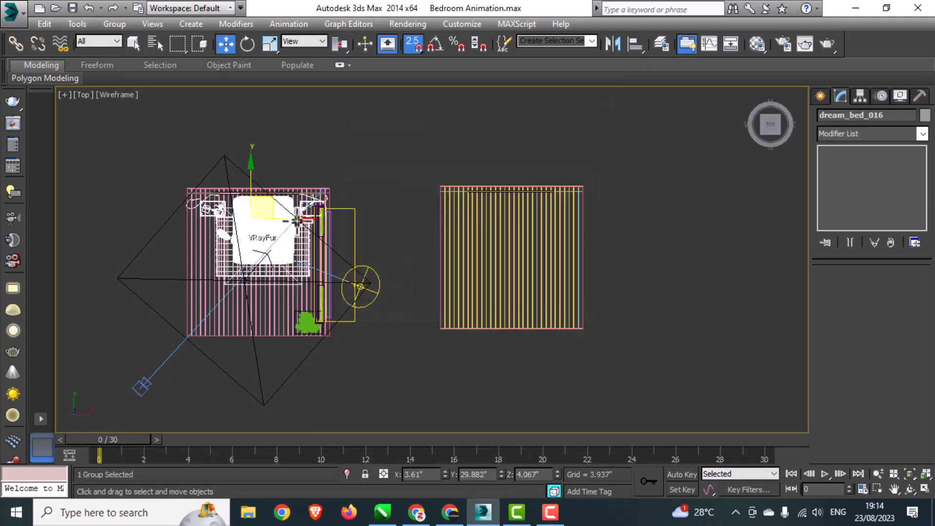
pyautogui.keyDown('shift'); pyautogui.moveTo(445, 234); pyautogui.dragTo(485, 245); pyautogui.keyUp('shift')
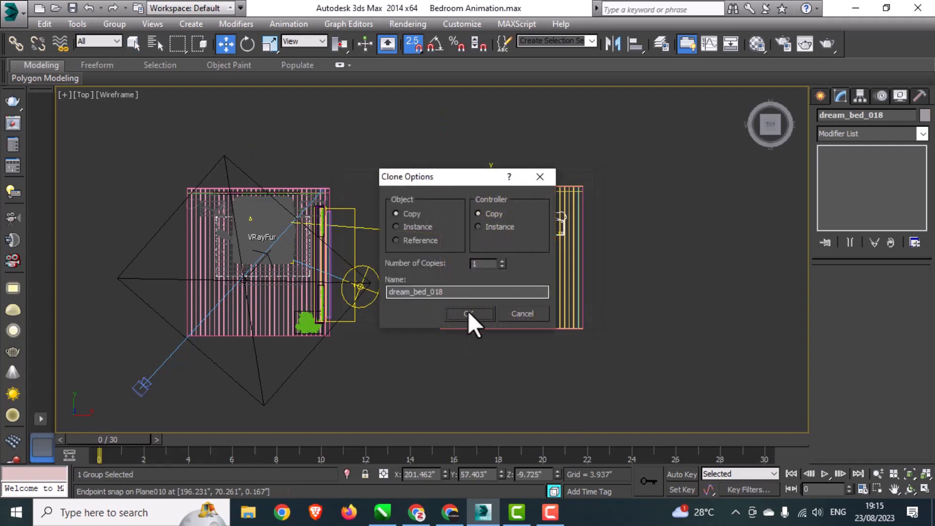
pyautogui.click(470, 314)
# - Position the copied bed group in the top view, with its headboard end against the back wall and roughly centred along it, with snaps off
pyautogui.scroll(3, 528, 255)
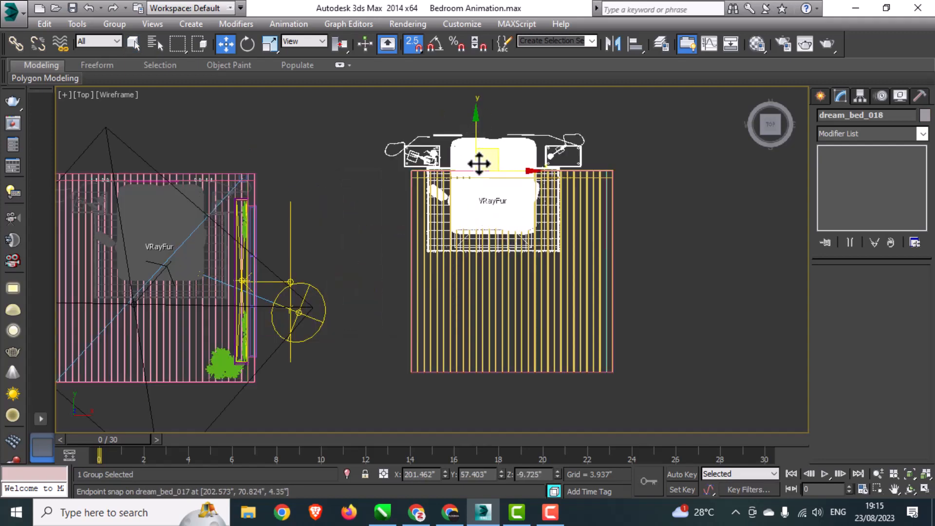
pyautogui.scroll(4, 500, 194)
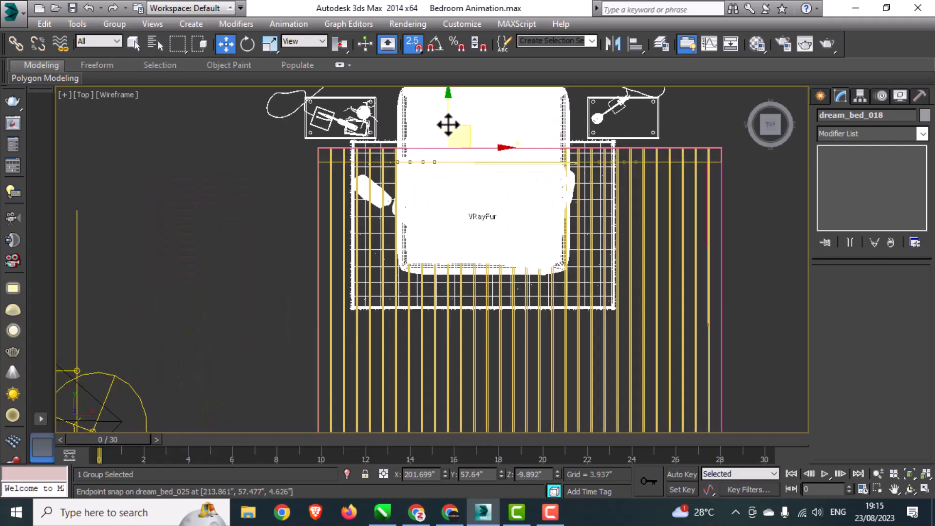
pyautogui.scroll(-4, 461, 106)
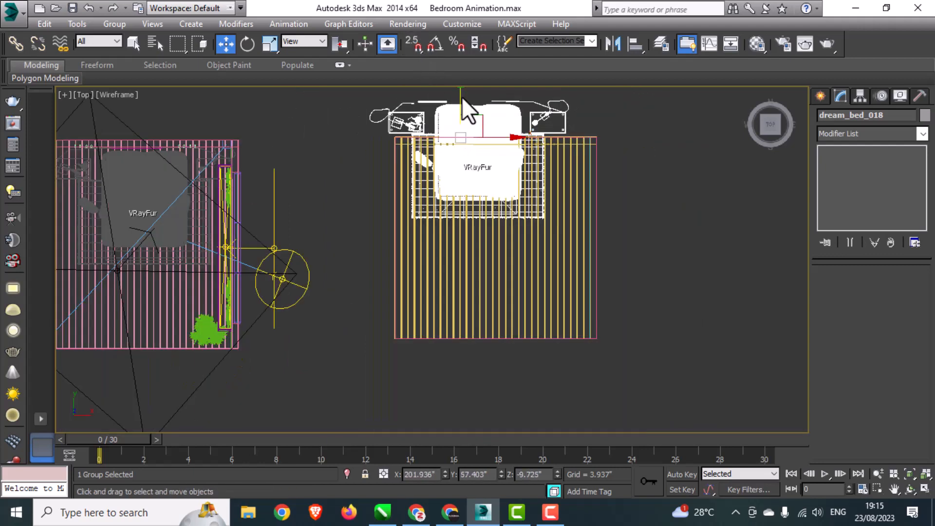
pyautogui.moveTo(461, 97); pyautogui.dragTo(461, 140)
pyautogui.scroll(4, 453, 213)
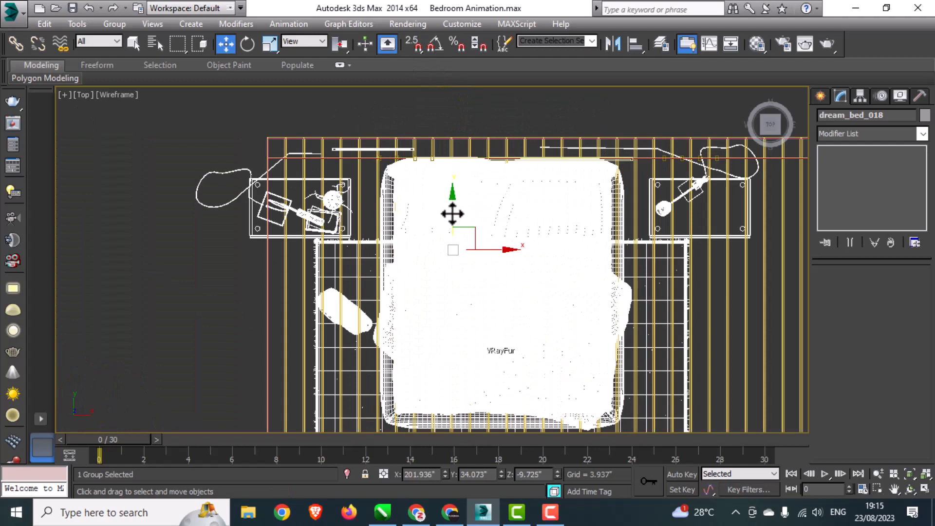
pyautogui.moveTo(453, 213); pyautogui.dragTo(452, 223)
pyautogui.scroll(-2, 472, 259)
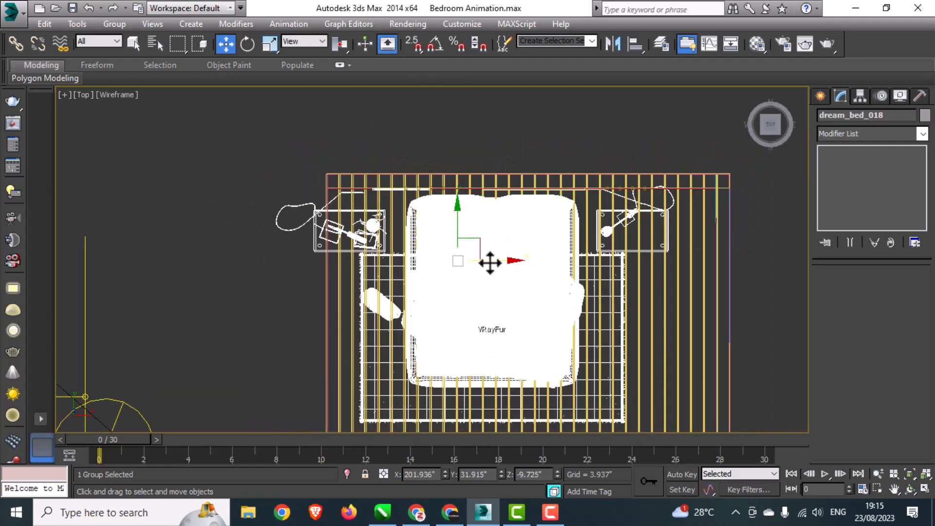
pyautogui.moveTo(490, 263); pyautogui.dragTo(536, 267)
pyautogui.scroll(-4, 484, 254)
# - Raise the copied bed group in the left view so it rests on the wood floor, and check it in perspective
pyautogui.hotkey('alt', 'w')
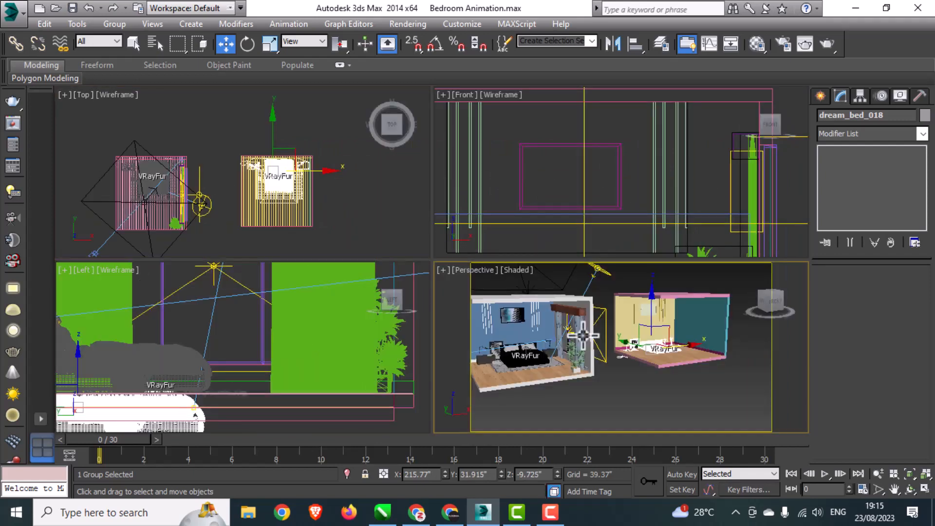
pyautogui.hotkey('alt', 'w')
pyautogui.hotkey('alt', 'w')
pyautogui.rightClick(298, 323)
pyautogui.hotkey('alt', 'w')
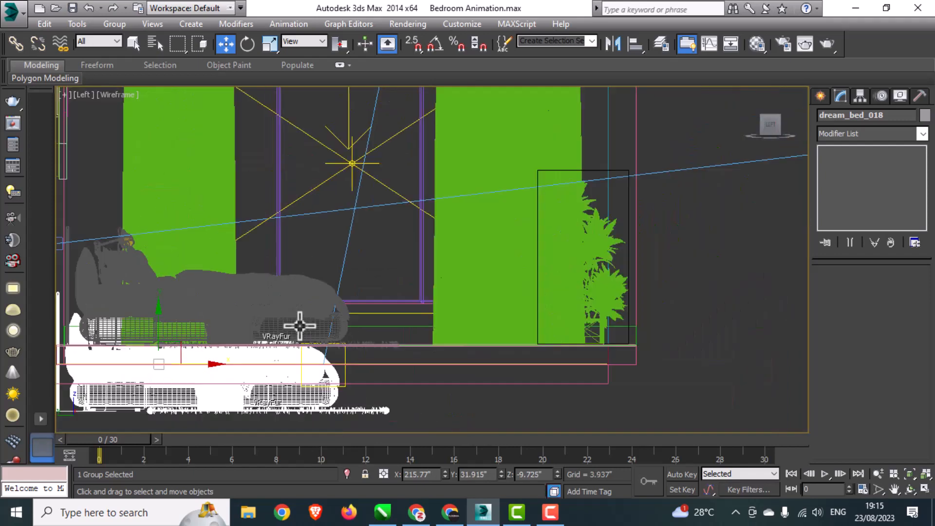
pyautogui.scroll(-5, 299, 325)
pyautogui.scroll(5, 227, 329)
pyautogui.moveTo(234, 286); pyautogui.dragTo(239, 241)
pyautogui.hotkey('alt', 'w')
pyautogui.rightClick(651, 399)
pyautogui.hotkey('alt', 'w')
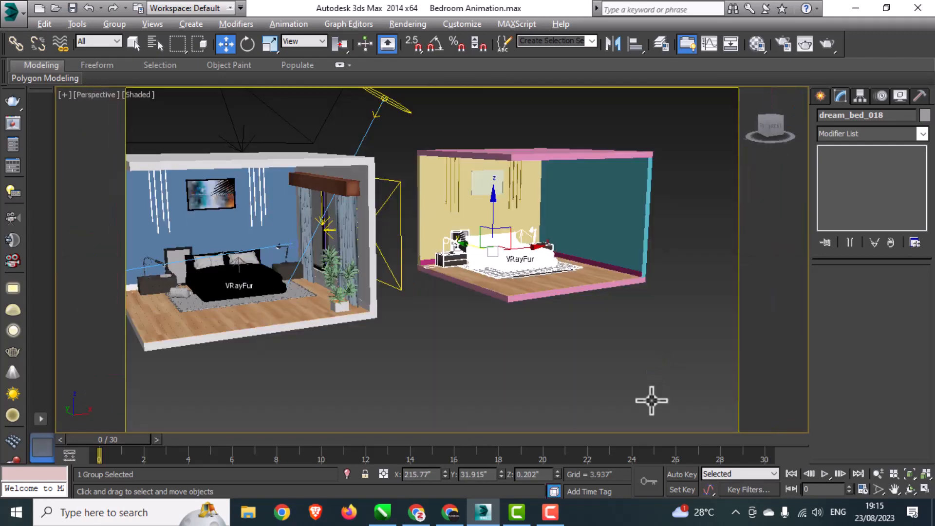
pyautogui.click(651, 400)
pyautogui.keyDown('alt'); pyautogui.moveTo(652, 399); pyautogui.dragTo(609, 323, button='middle'); pyautogui.keyUp('alt')
# - Select the whole new room with its bed in the top view and move it about 132 inches back along Y
pyautogui.click(334, 287)
pyautogui.hotkey('alt', 'w')
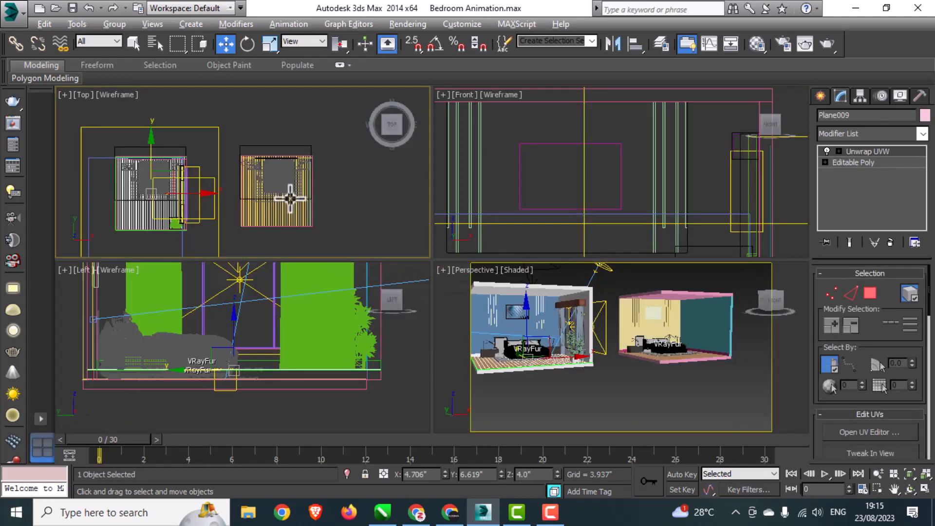
pyautogui.rightClick(292, 297)
pyautogui.hotkey('alt', 'w')
pyautogui.scroll(-3, 343, 254)
pyautogui.hotkey('alt', 'w')
pyautogui.rightClick(392, 200)
pyautogui.hotkey('alt', 'w')
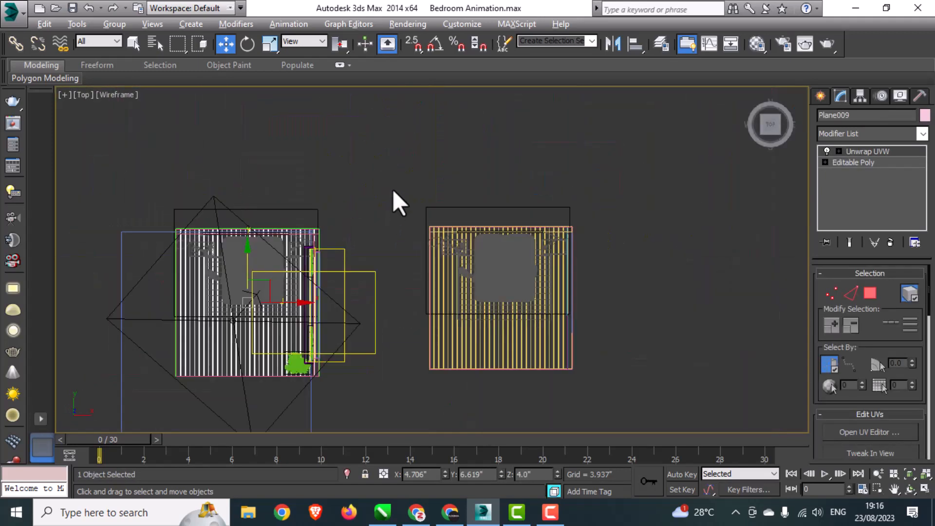
pyautogui.moveTo(425, 176); pyautogui.dragTo(599, 385)
pyautogui.moveTo(505, 243); pyautogui.dragTo(506, 175)
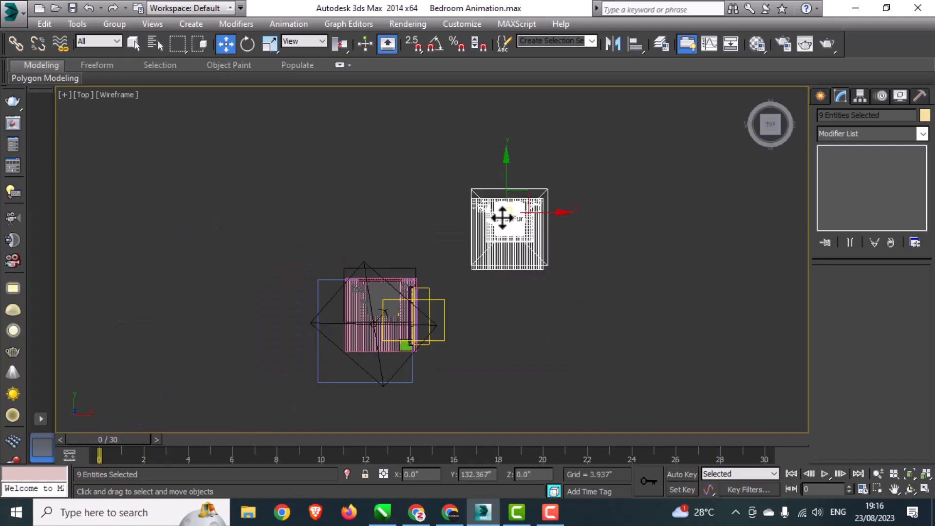
pyautogui.click(536, 334)
# - Copy the potted plant from the original bedroom into the new room's front corner beside the side wall
pyautogui.scroll(3, 385, 337)
pyautogui.click(429, 354)
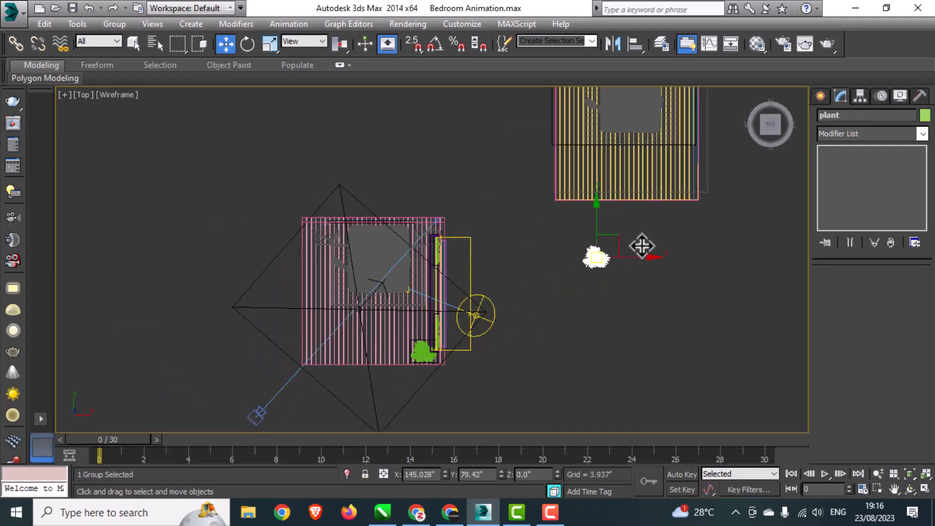
pyautogui.keyDown('shift'); pyautogui.moveTo(642, 246); pyautogui.dragTo(683, 232); pyautogui.keyUp('shift')
pyautogui.click(498, 313)
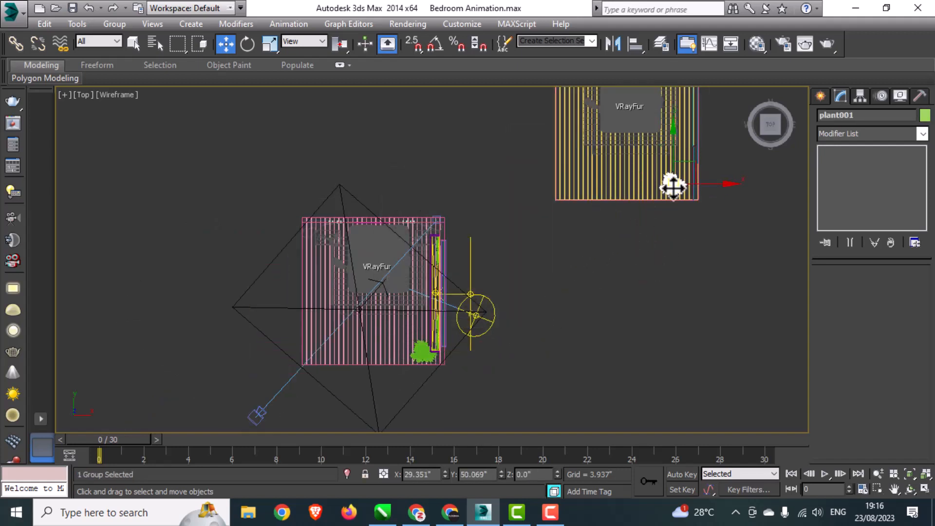
pyautogui.click(667, 212)
# - Examine the new room with its bed and plant in perspective, next to the original bedroom
pyautogui.moveTo(664, 276); pyautogui.dragTo(603, 371, button='middle')
pyautogui.hotkey('alt', 'w')
pyautogui.rightClick(659, 362)
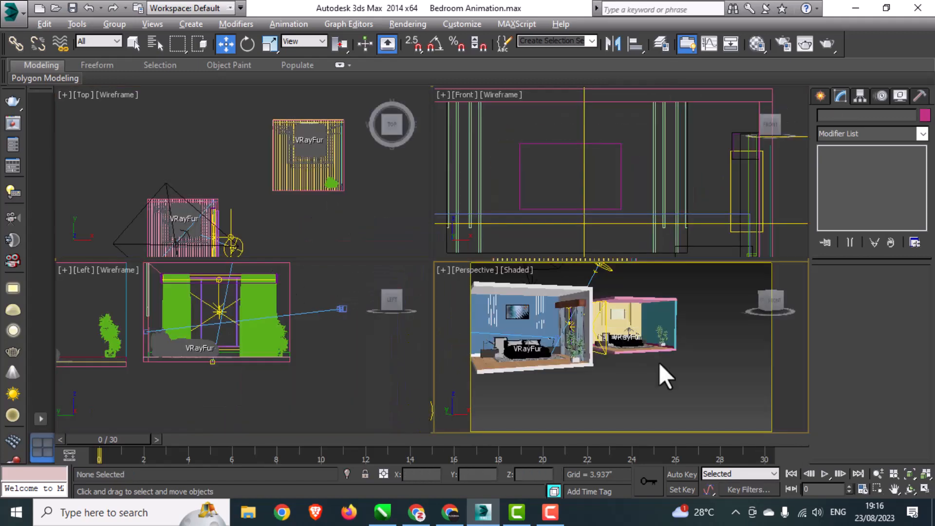
pyautogui.hotkey('alt', 'w')
pyautogui.scroll(6, 521, 226)
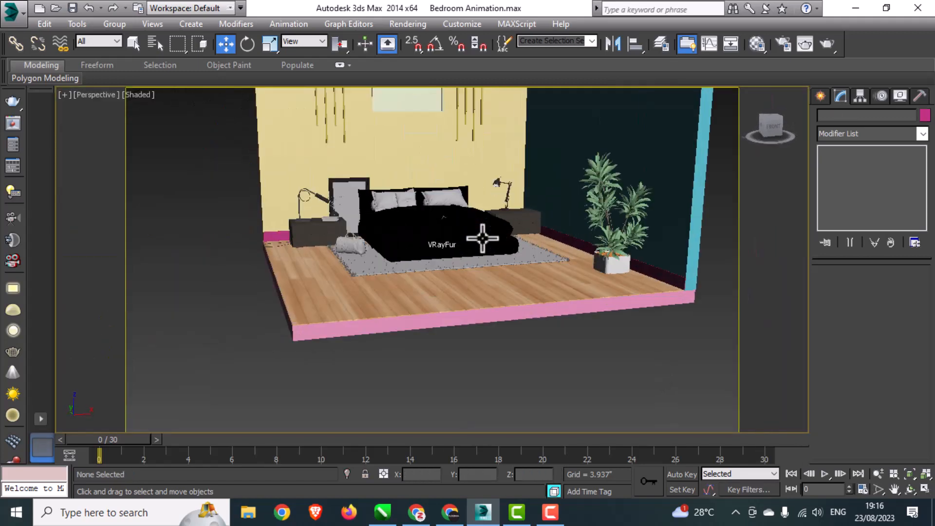
pyautogui.keyDown('alt'); pyautogui.moveTo(488, 238); pyautogui.dragTo(519, 234, button='middle'); pyautogui.keyUp('alt')
pyautogui.scroll(2, 507, 236)
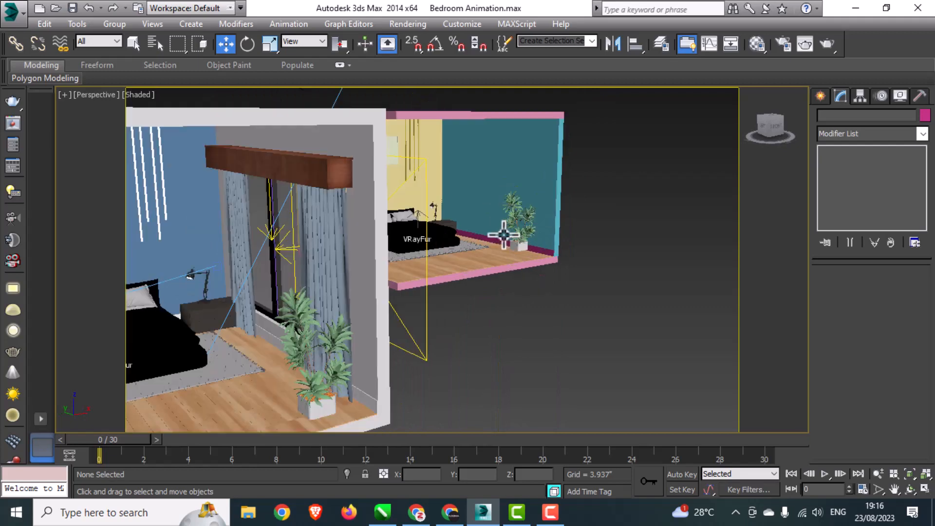
pyautogui.keyDown('alt'); pyautogui.moveTo(502, 236); pyautogui.dragTo(506, 255, button='middle'); pyautogui.keyUp('alt')
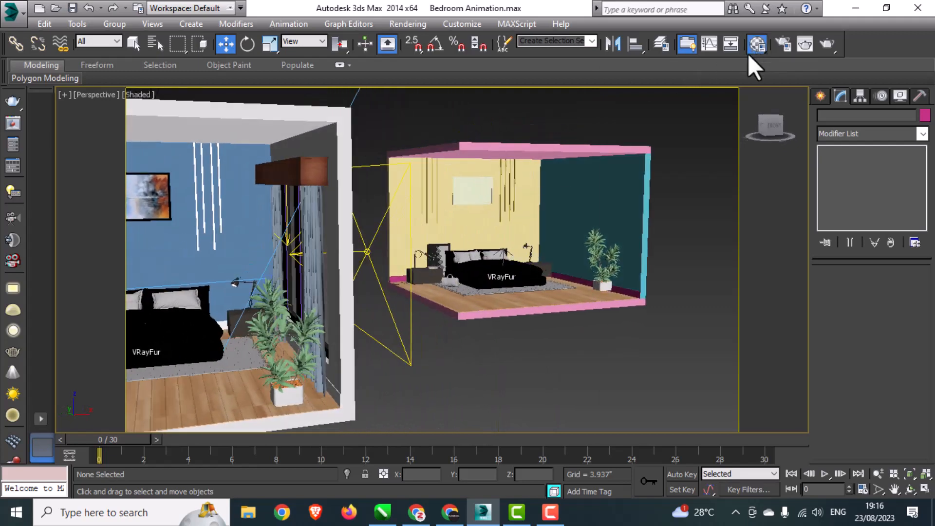
# - Assign the blue wall material, Material #31, to the new room's back wall
pyautogui.click(755, 44)
pyautogui.click(629, 115)
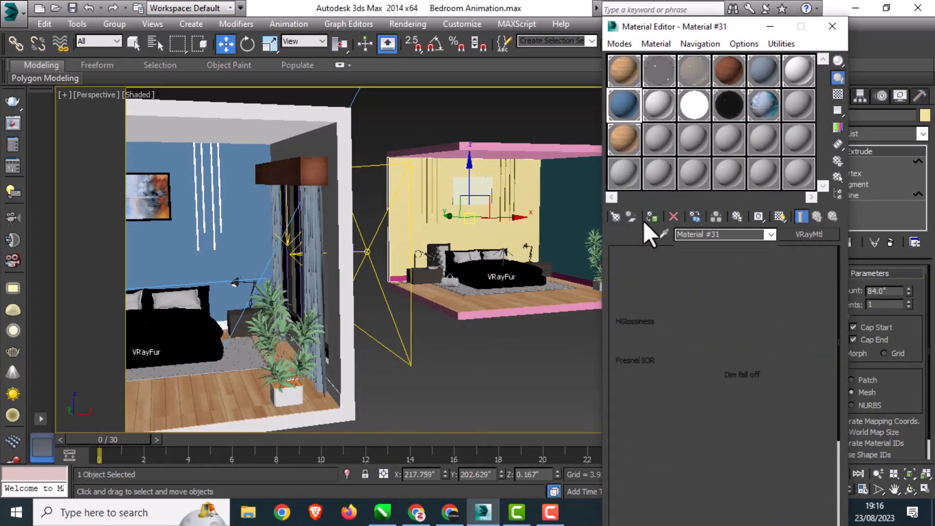
pyautogui.click(652, 216)
# - Assign the white Material #32 to the new room's side wall, ceiling slab, floor slab and baseboard
pyautogui.click(575, 243)
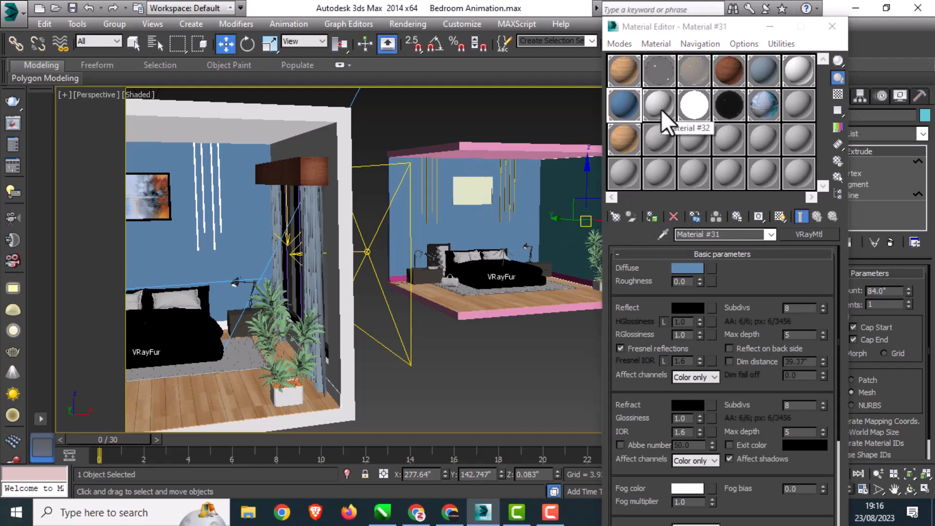
pyautogui.click(660, 106)
pyautogui.click(652, 217)
pyautogui.keyDown('ctrl'); pyautogui.click(538, 316); pyautogui.keyUp('ctrl')
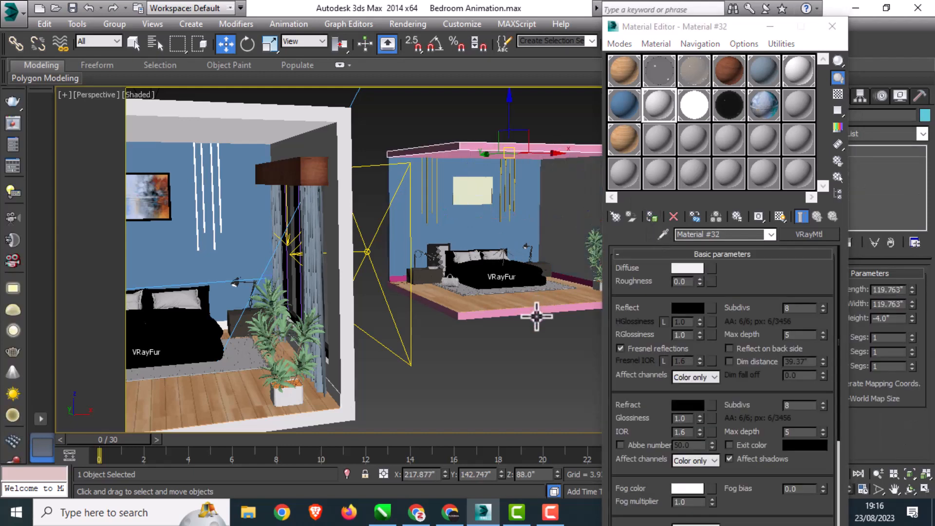
pyautogui.click(652, 217)
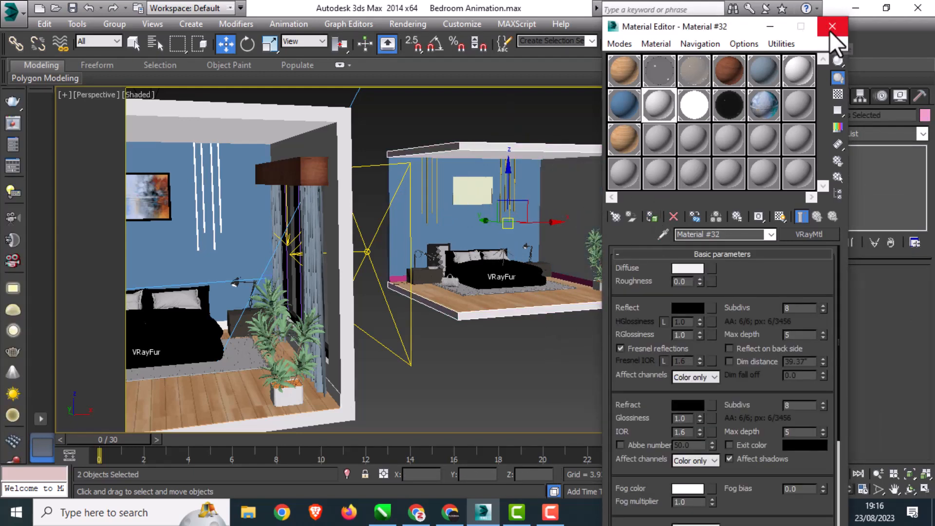
pyautogui.click(396, 278)
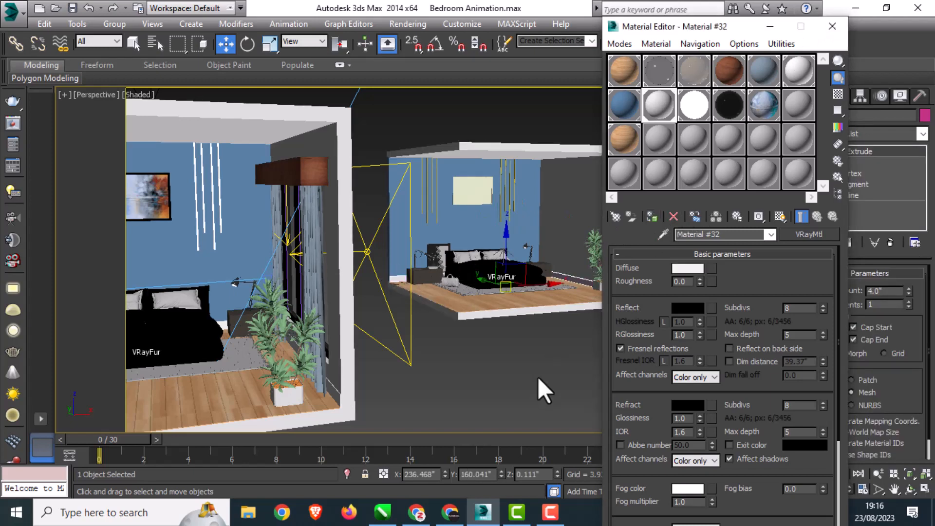
# - Assign the black Material #34 to the picture frame and the artwork Material #35 to its front polygon
pyautogui.click(472, 191)
pyautogui.click(728, 104)
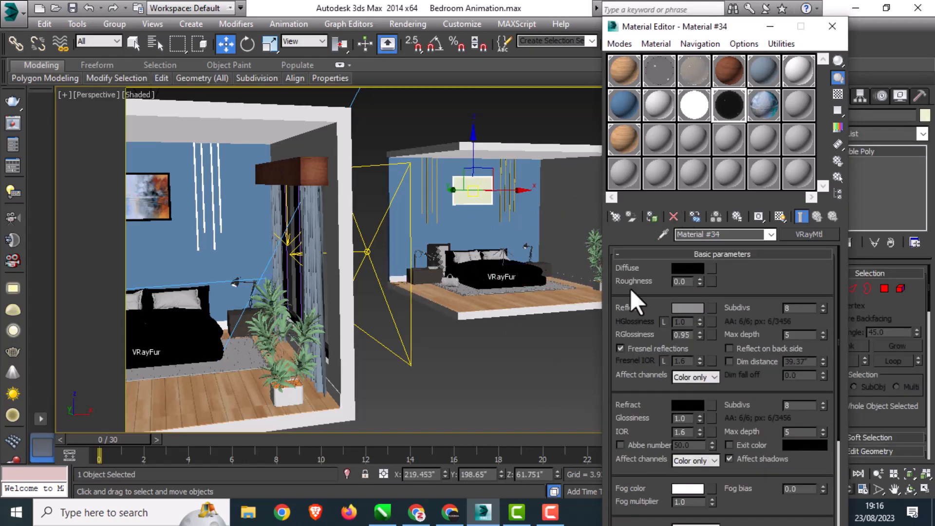
pyautogui.click(652, 216)
pyautogui.press('4')
pyautogui.click(499, 177)
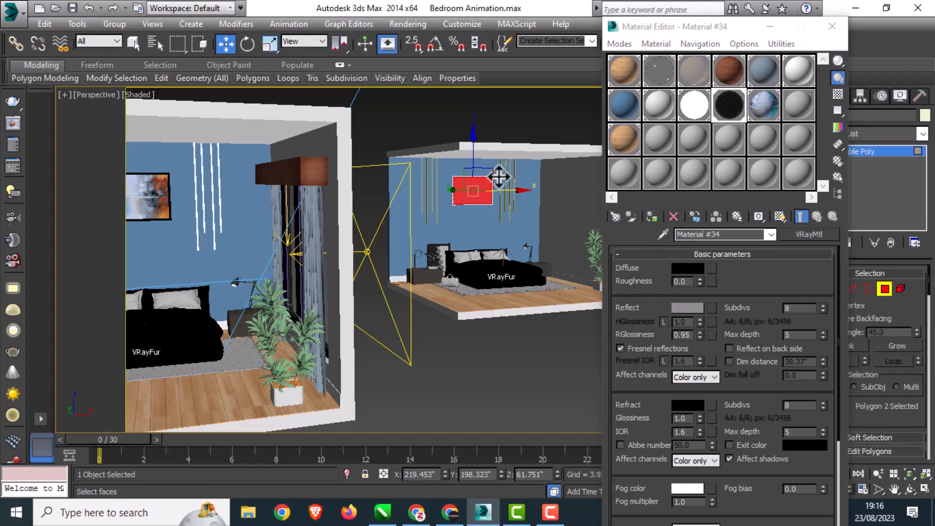
pyautogui.moveTo(767, 104); pyautogui.dragTo(485, 187)
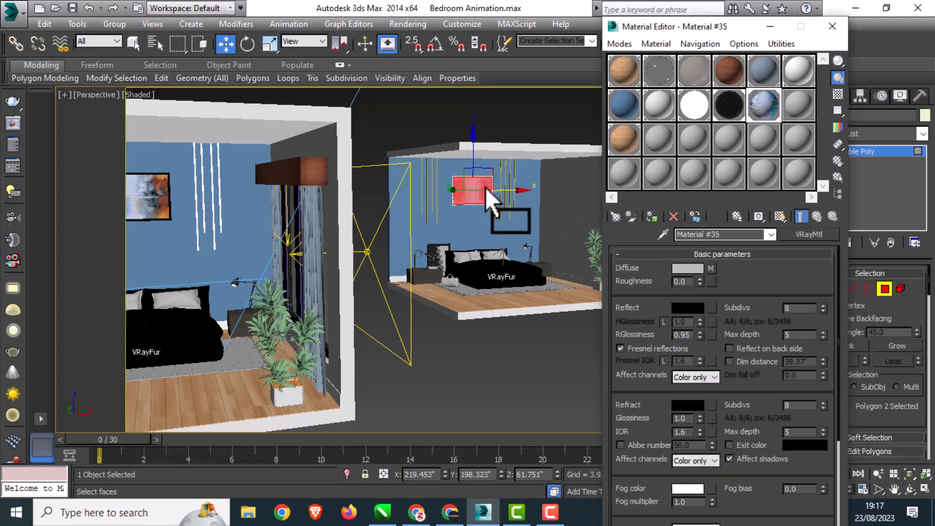
# - Show the artwork material's texture on the second room's picture and finish the picture's polygon editing
pyautogui.click(780, 216)
pyautogui.click(553, 330)
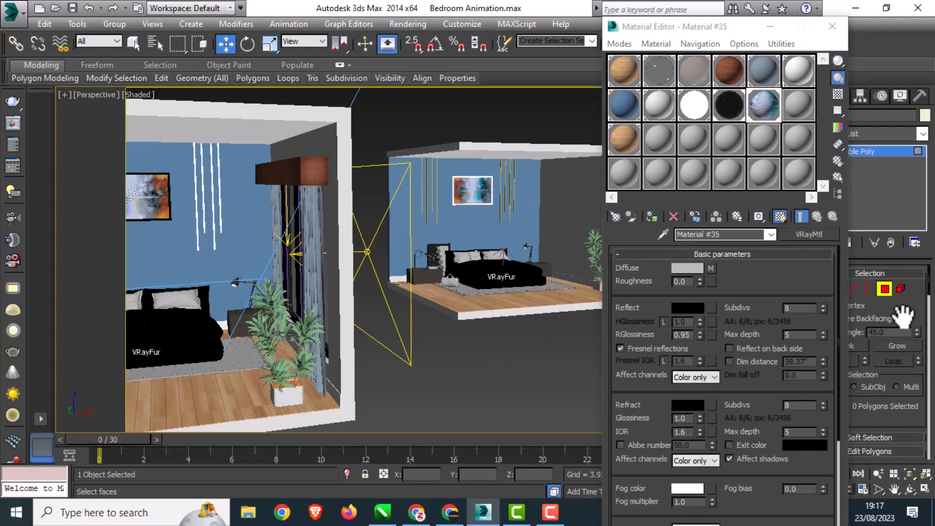
pyautogui.click(888, 289)
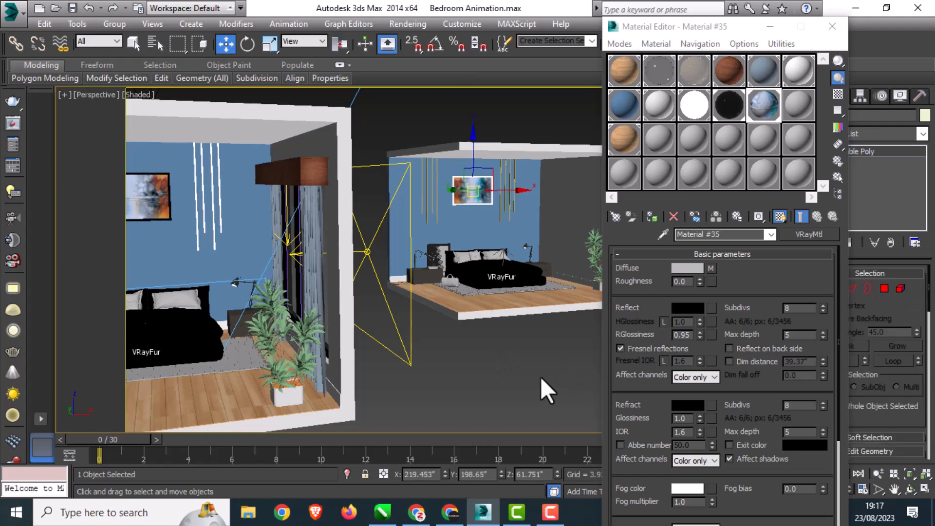
pyautogui.click(541, 377)
# - Assign the white light material, Material #33, to the group of hanging strips on the second room's back wall
pyautogui.scroll(3, 472, 200)
pyautogui.scroll(-3, 471, 200)
pyautogui.scroll(3, 480, 224)
pyautogui.click(530, 211)
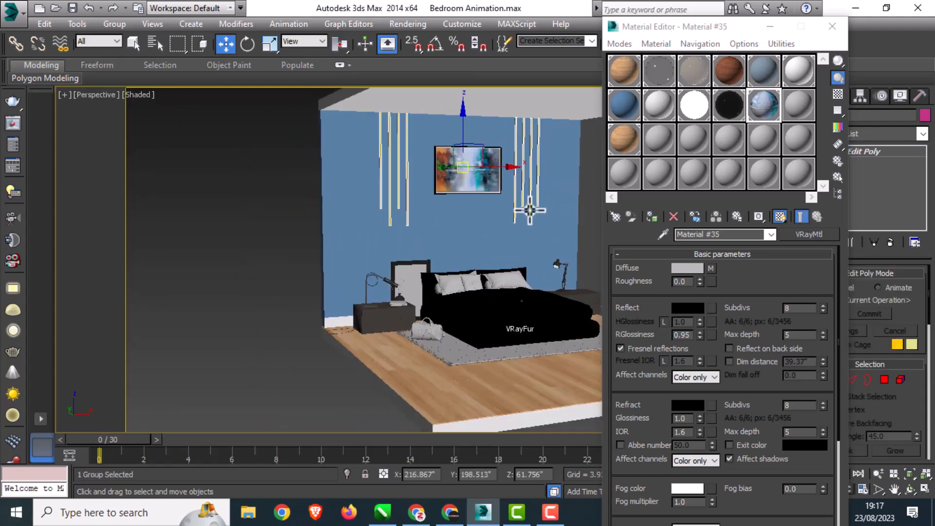
pyautogui.click(694, 105)
pyautogui.click(652, 216)
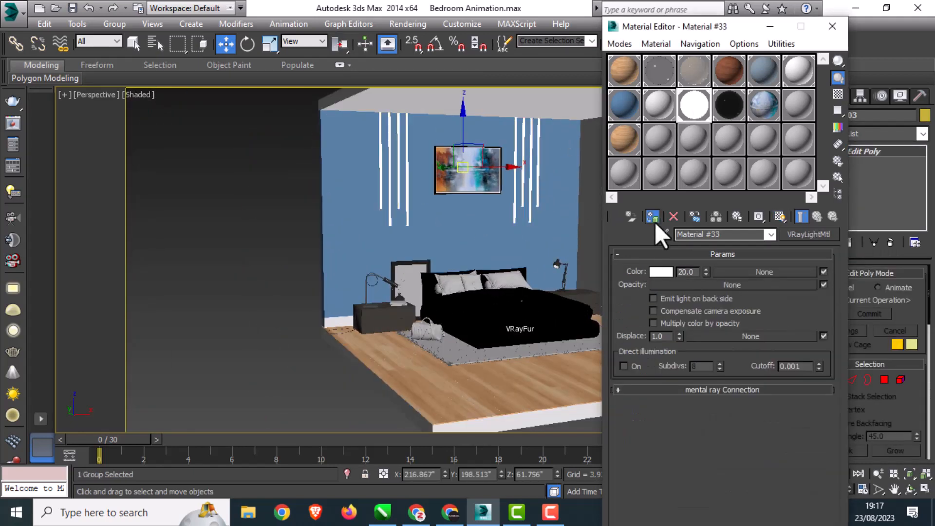
pyautogui.click(833, 26)
pyautogui.click(371, 349)
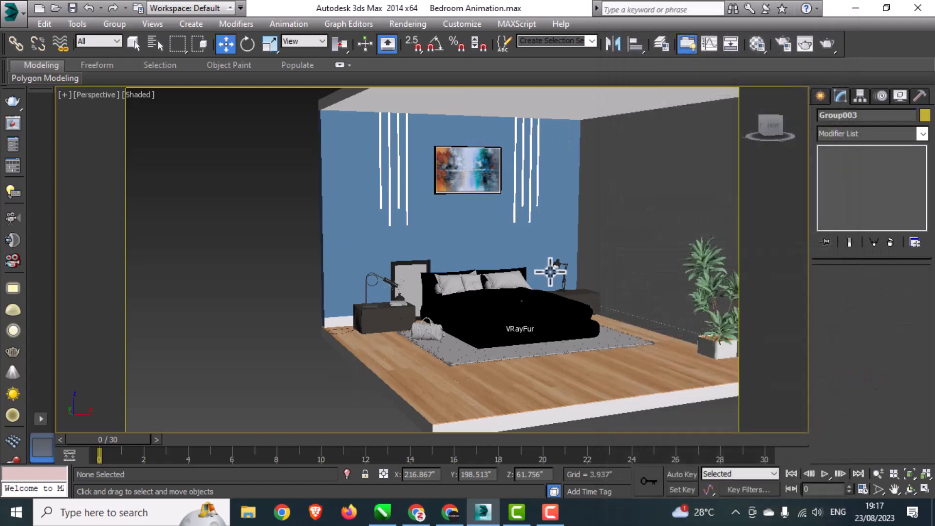
# - Create a sphere with a radius of about 1.1" in the Top view, inside the second room's right-hand bedside lamp head
pyautogui.hotkey('alt', 'w')
pyautogui.click(251, 214)
pyautogui.hotkey('alt', 'w')
pyautogui.scroll(6, 609, 186)
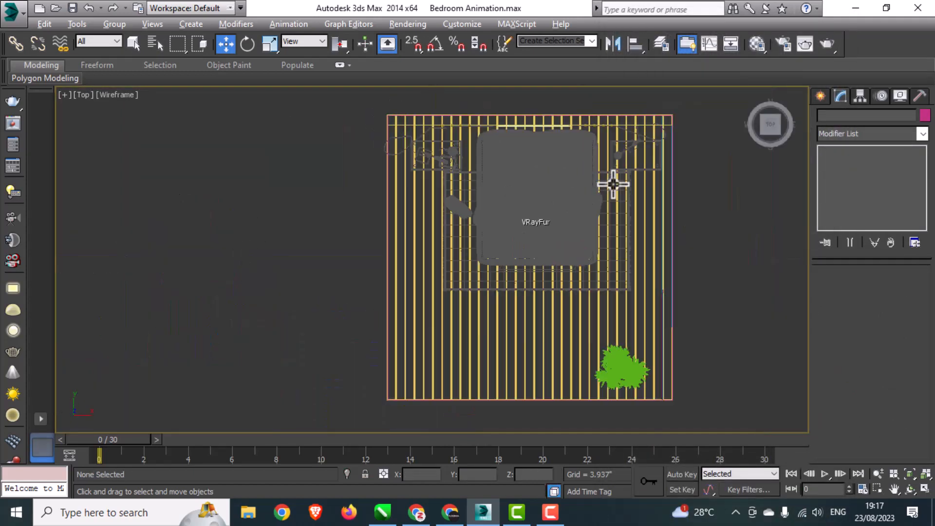
pyautogui.moveTo(557, 238); pyautogui.dragTo(465, 334, button='middle')
pyautogui.scroll(3, 532, 220)
pyautogui.scroll(3, 533, 221)
pyautogui.click(820, 96)
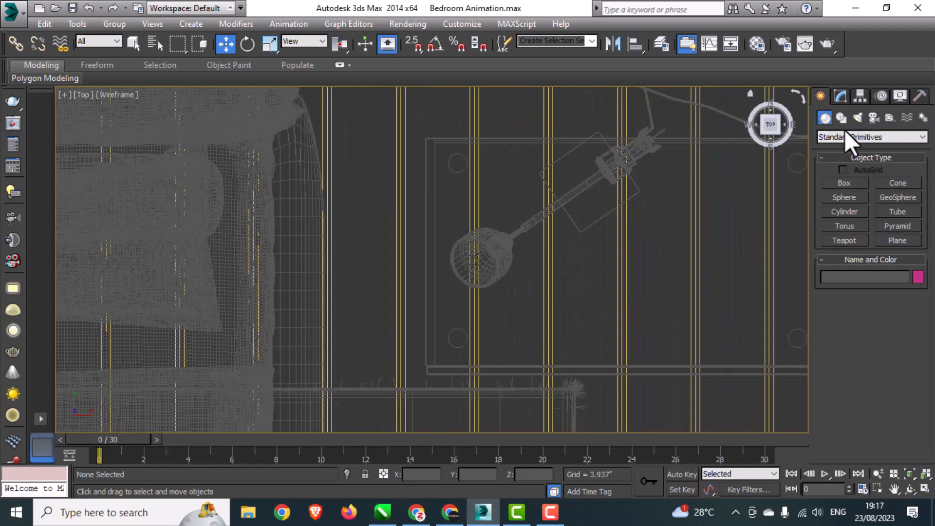
pyautogui.click(844, 197)
pyautogui.moveTo(477, 257); pyautogui.dragTo(491, 267)
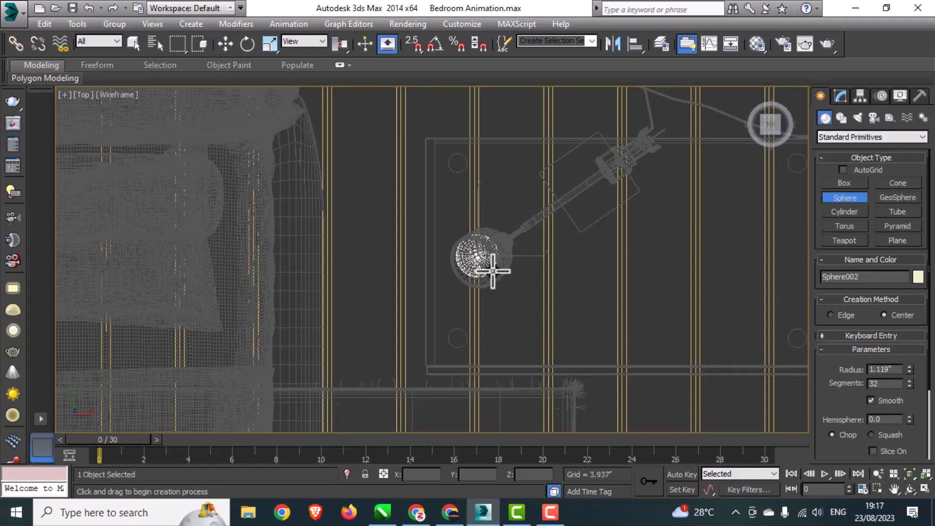
pyautogui.press('w')
# - Raise the new sphere in the Left view into the bedside lamp's head, to a Z position of about 21.9"
pyautogui.hotkey('alt', 'w')
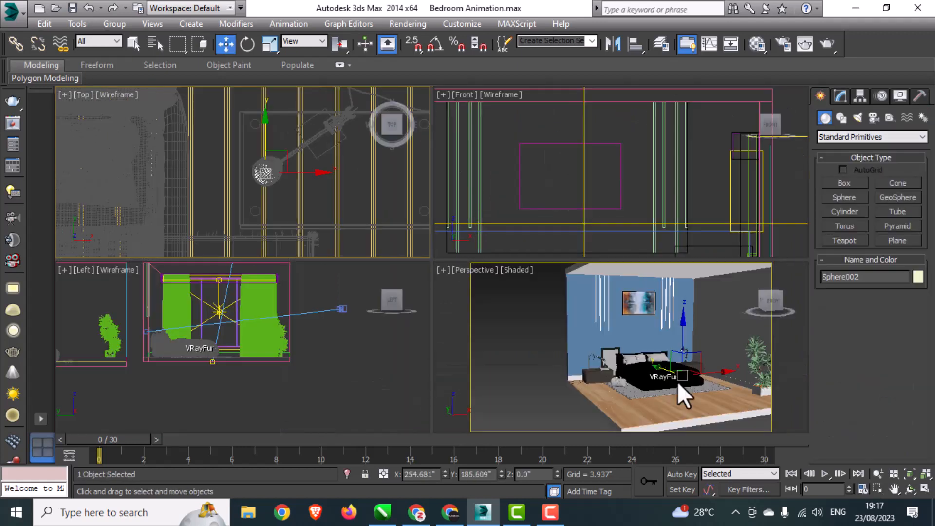
pyautogui.click(695, 376)
pyautogui.rightClick(352, 374)
pyautogui.hotkey('alt', 'w')
pyautogui.moveTo(244, 375); pyautogui.dragTo(696, 418, button='middle')
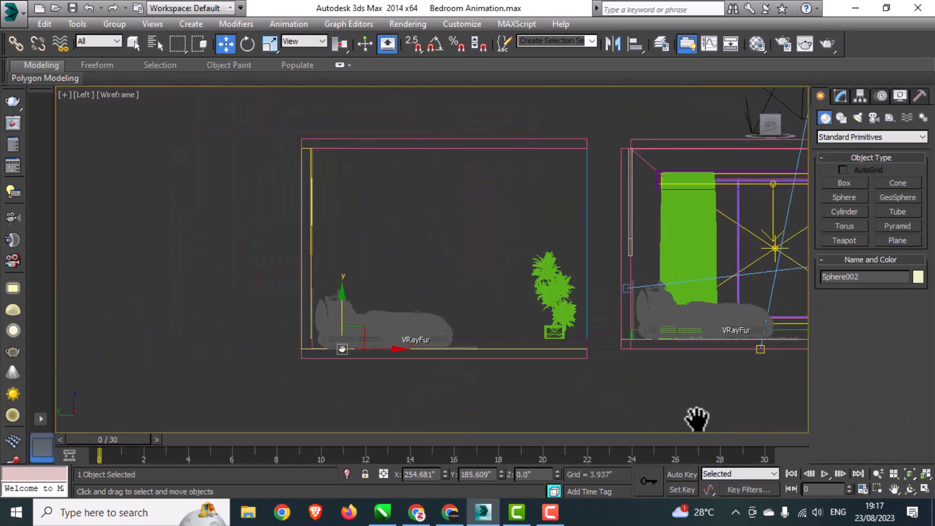
pyautogui.scroll(5, 409, 328)
pyautogui.moveTo(391, 322); pyautogui.dragTo(397, 176)
pyautogui.scroll(3, 385, 229)
pyautogui.scroll(5, 392, 209)
pyautogui.hotkey('alt', 'w')
pyautogui.rightClick(729, 323)
pyautogui.hotkey('alt', 'w')
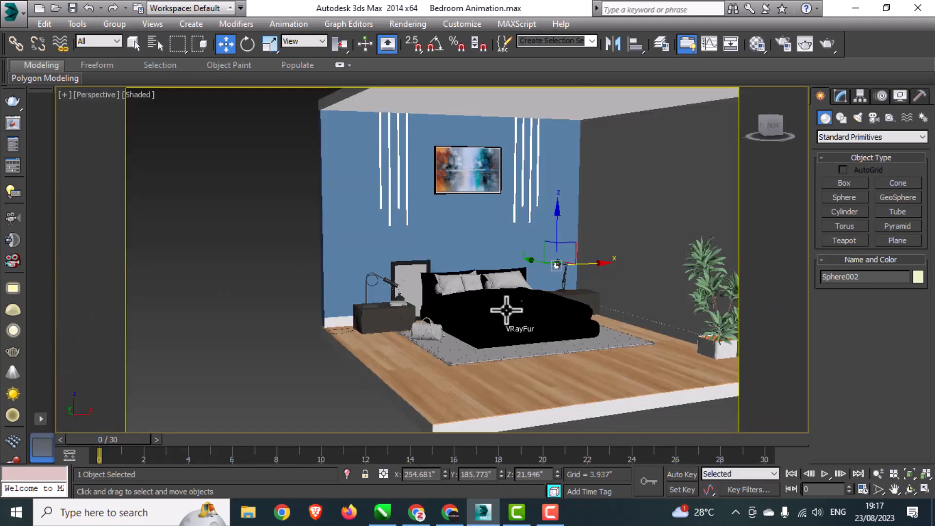
# - Open and close the Material Editor with the lamp sphere selected, and examine both bedrooms together in perspective
pyautogui.scroll(4, 555, 271)
pyautogui.scroll(1, 556, 270)
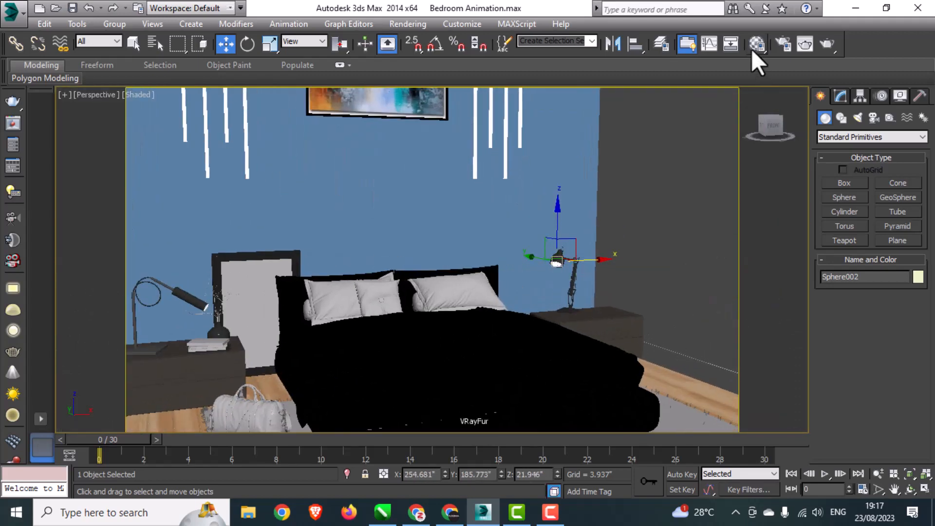
pyautogui.click(757, 44)
pyautogui.click(832, 26)
pyautogui.scroll(-6, 601, 283)
pyautogui.click(609, 312)
pyautogui.scroll(4, 606, 317)
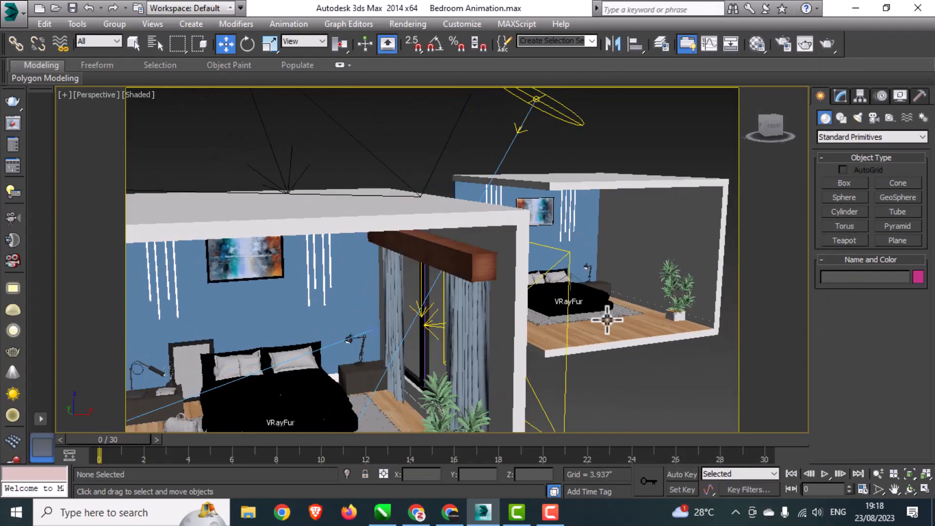
# - Select the whole second room in the Front view and move it up about 4.5" to the ground grid line
pyautogui.hotkey('alt', 'w')
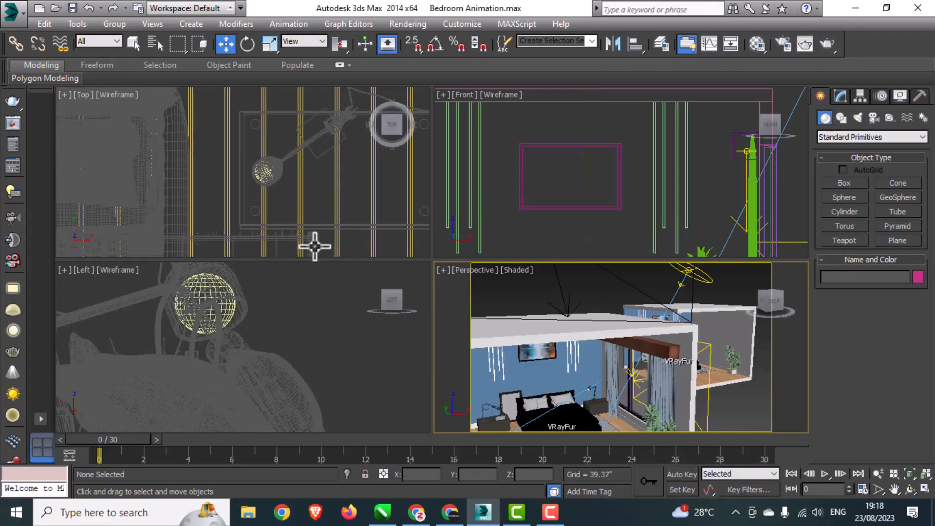
pyautogui.click(573, 184)
pyautogui.hotkey('alt', 'w')
pyautogui.scroll(-8, 569, 174)
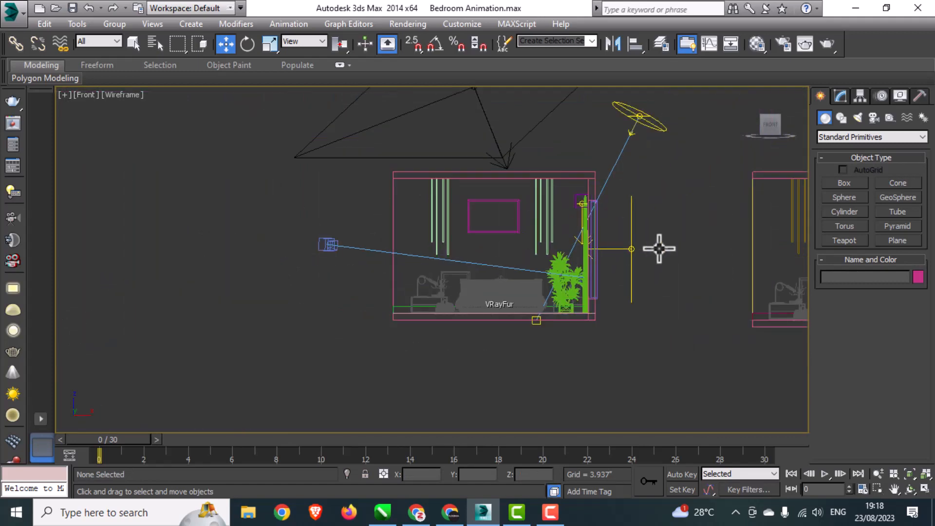
pyautogui.moveTo(658, 246); pyautogui.dragTo(375, 253, button='middle')
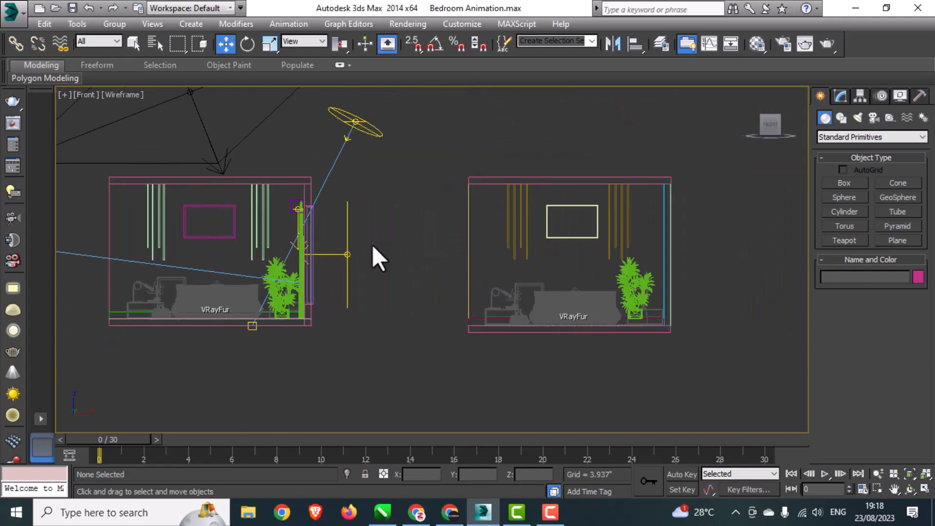
pyautogui.press('g')
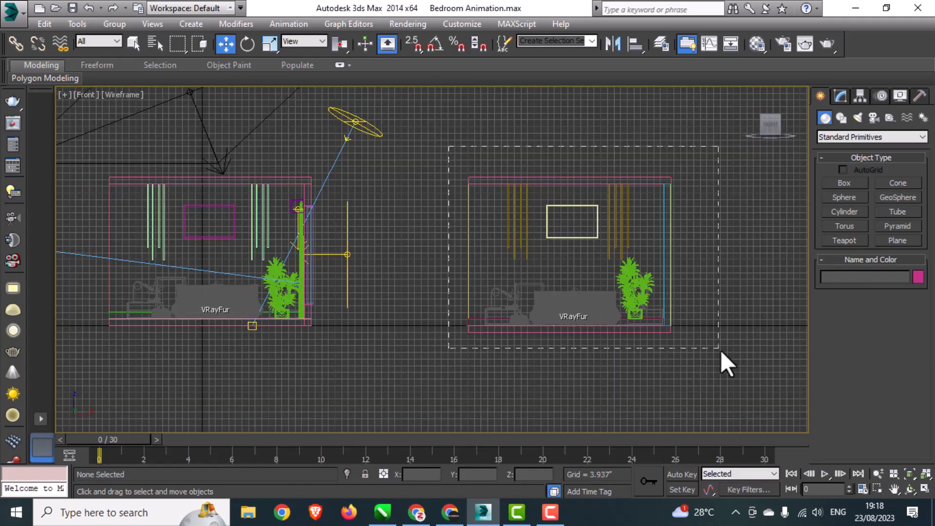
pyautogui.moveTo(720, 350); pyautogui.dragTo(720, 350)
pyautogui.moveTo(591, 243); pyautogui.dragTo(590, 236)
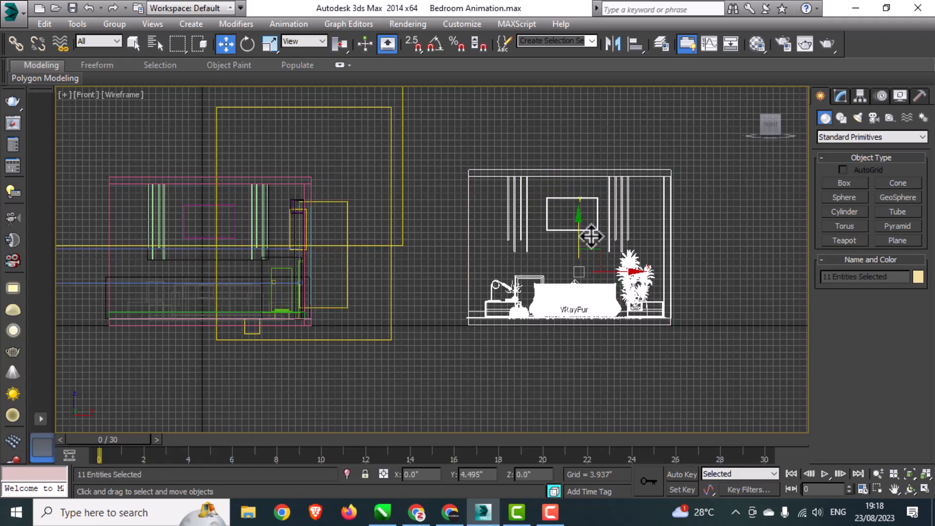
pyautogui.click(544, 368)
pyautogui.press('g')
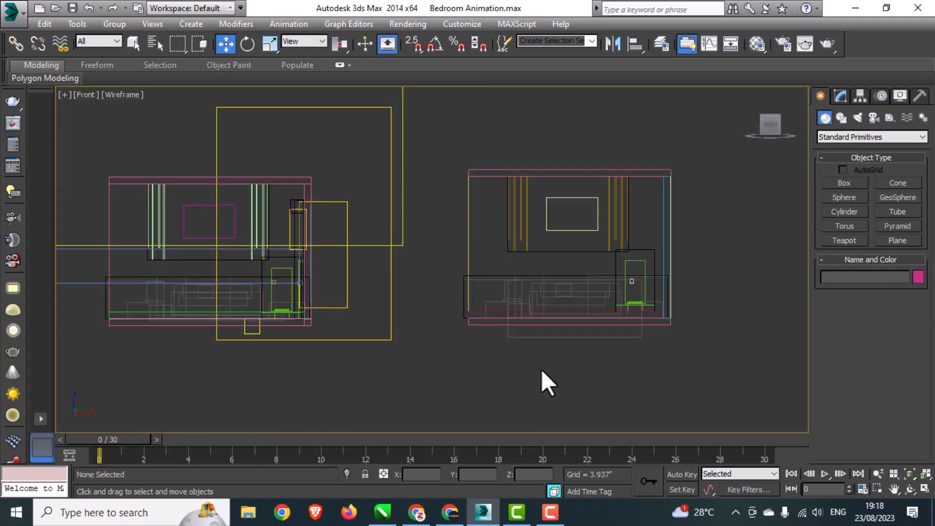
# - Draw a small L-shaped corner line in the Front view, just inside the second room's side wall below the ceiling
pyautogui.moveTo(618, 244); pyautogui.dragTo(607, 247, button='middle')
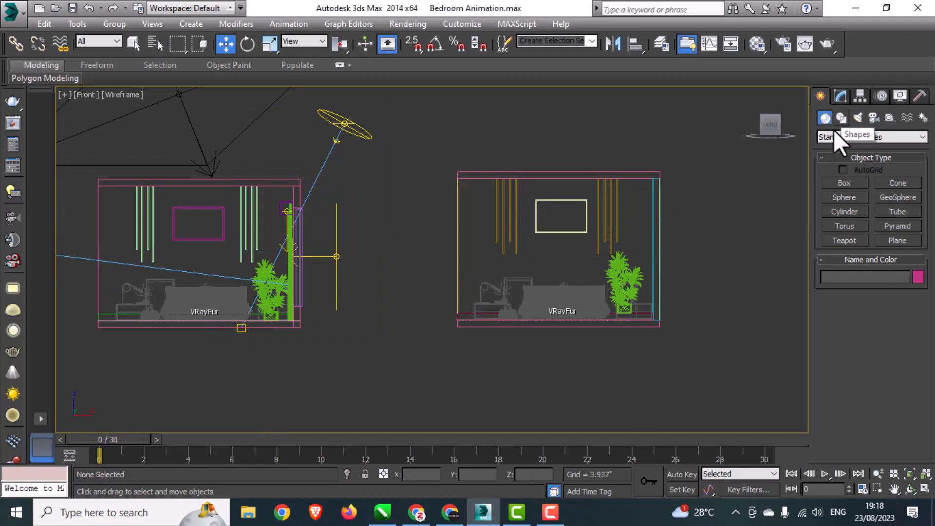
pyautogui.click(840, 118)
pyautogui.click(845, 194)
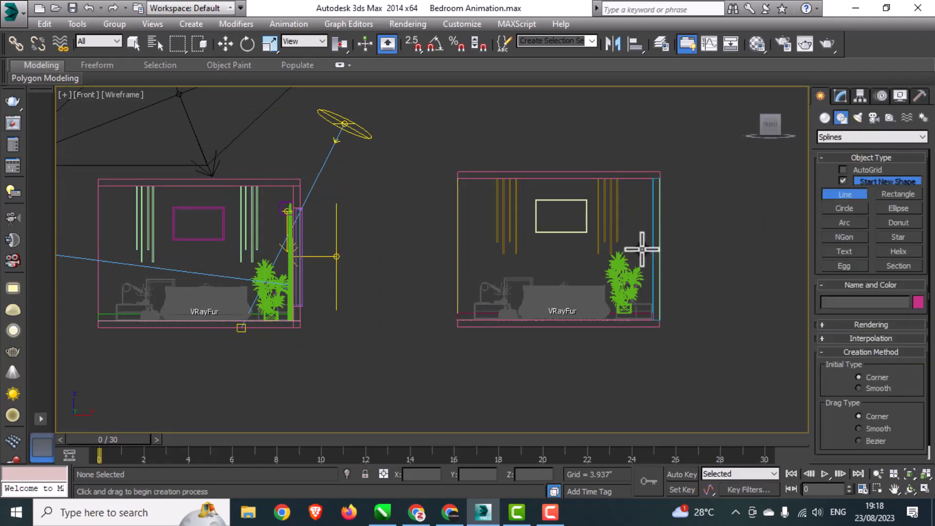
pyautogui.scroll(3, 649, 219)
pyautogui.moveTo(302, 238); pyautogui.dragTo(529, 251, button='middle')
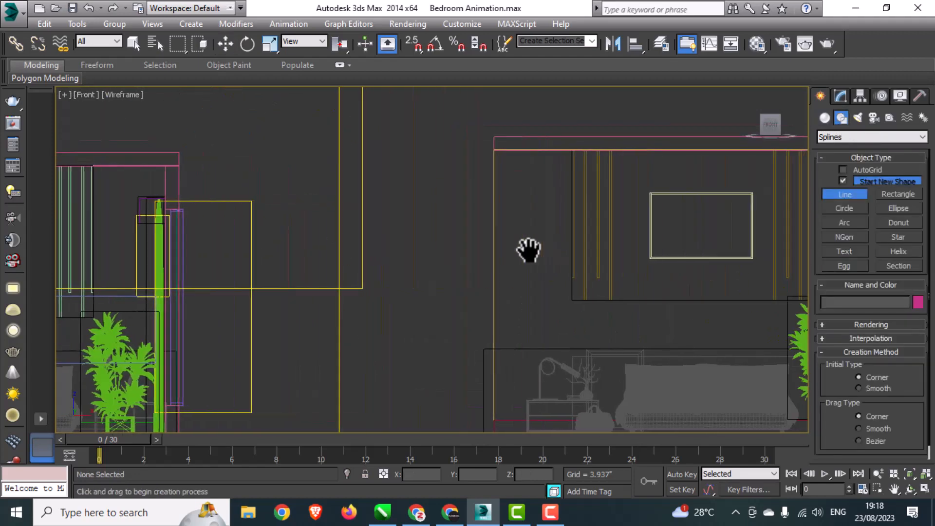
pyautogui.moveTo(640, 207); pyautogui.dragTo(604, 204, button='middle')
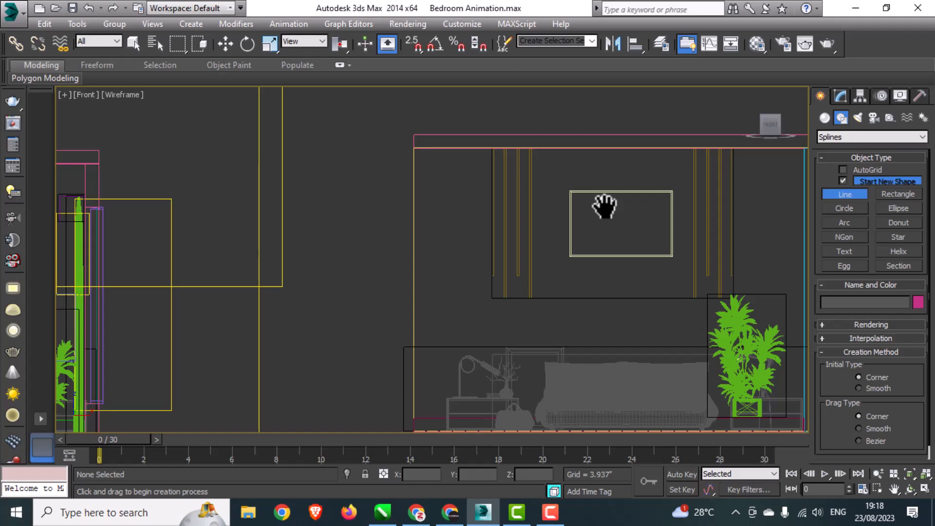
pyautogui.click(848, 194)
pyautogui.click(847, 194)
pyautogui.click(779, 189)
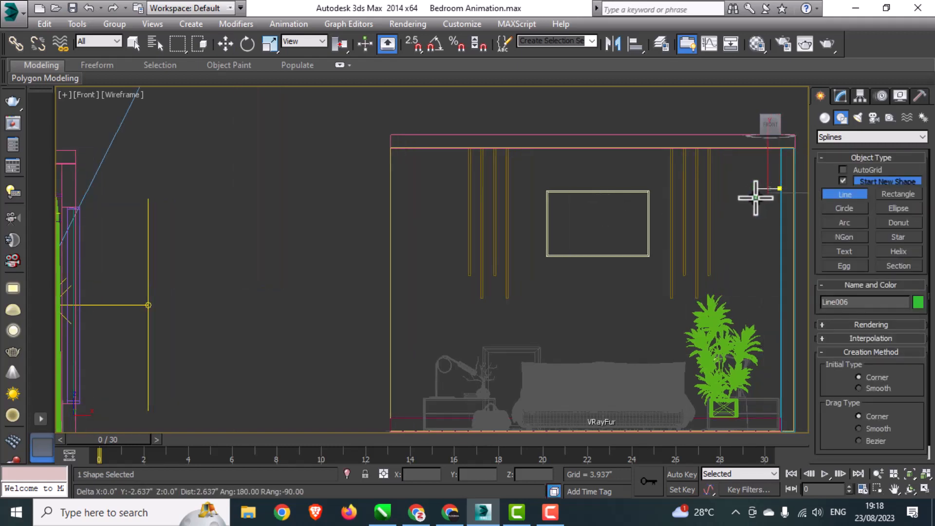
pyautogui.click(755, 198)
pyautogui.keyDown('shift'); pyautogui.click(764, 206); pyautogui.keyUp('shift')
pyautogui.rightClick(760, 212)
pyautogui.rightClick(751, 220)
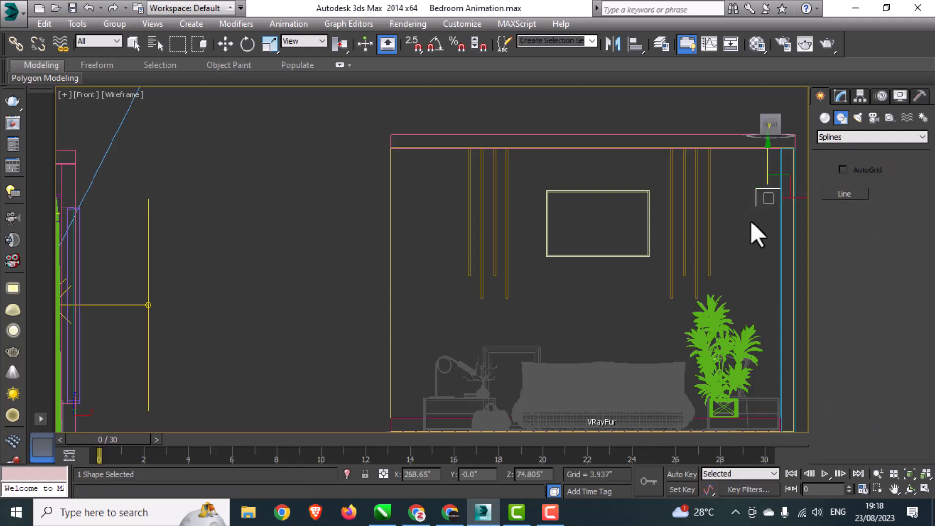
# - Outline the L-shaped spline into a thin closed profile
pyautogui.moveTo(803, 203); pyautogui.dragTo(624, 206, button='middle')
pyautogui.scroll(4, 560, 200)
pyautogui.click(840, 96)
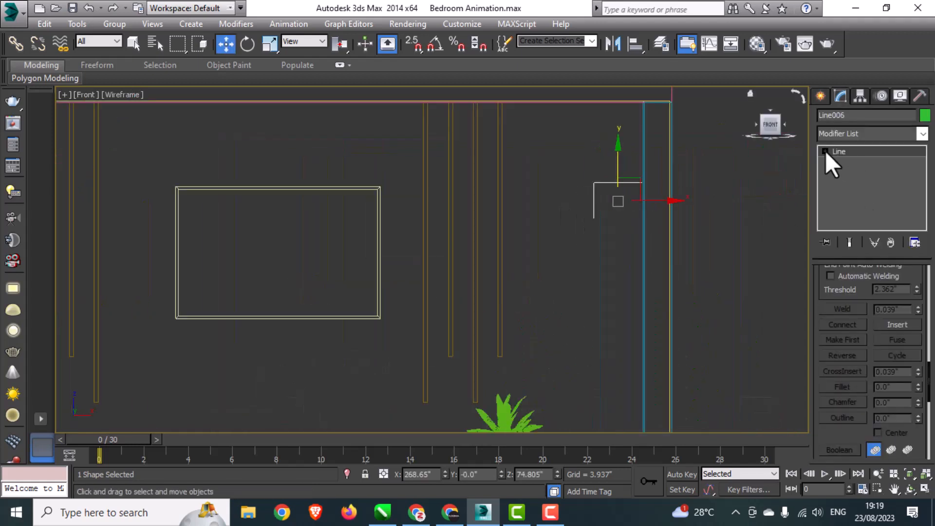
pyautogui.press('3')
pyautogui.scroll(5, 587, 178)
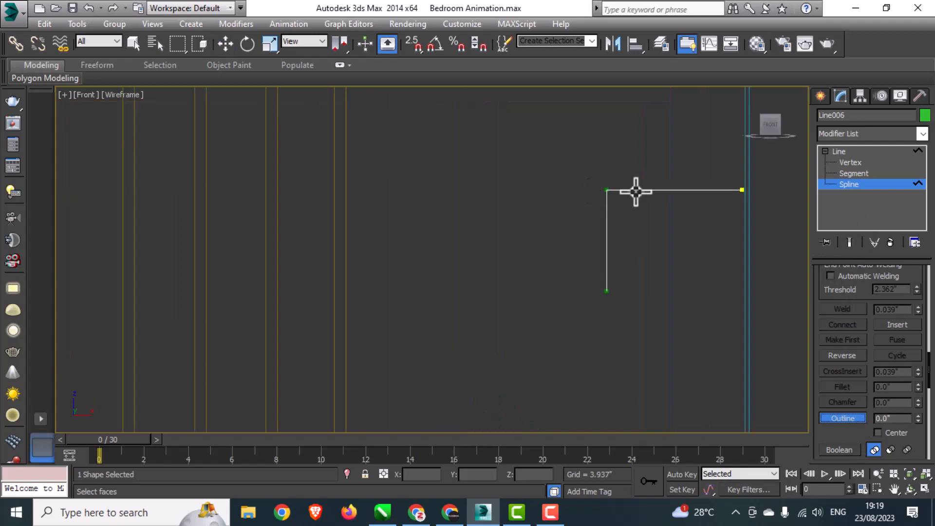
pyautogui.click(900, 185)
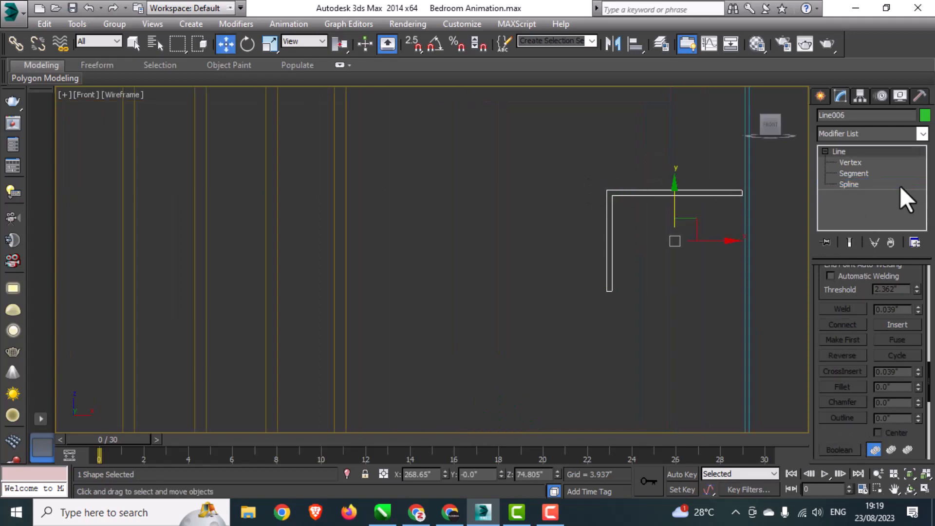
# - Move the L-shaped profile in the Top view to Y 97.54", beside the second room's plant
pyautogui.hotkey('alt', 'w')
pyautogui.hotkey('alt', 'w')
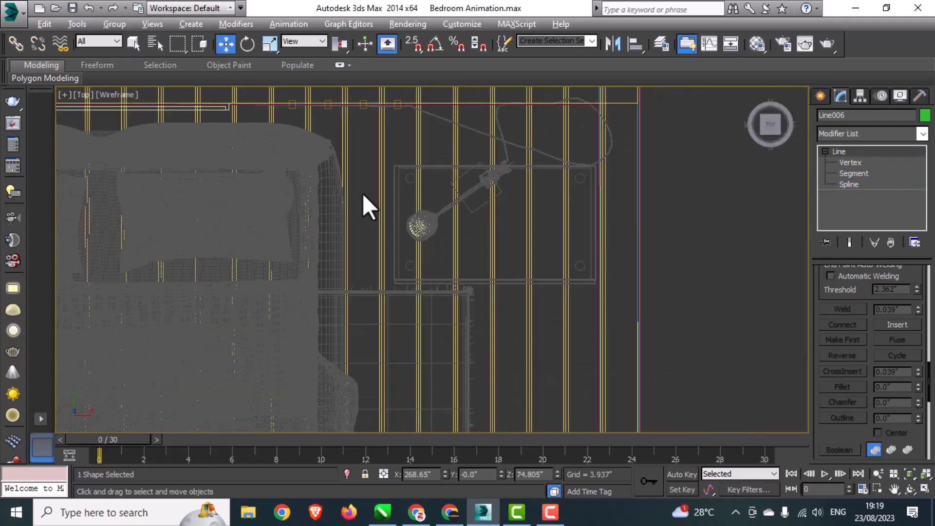
pyautogui.scroll(-5, 375, 234)
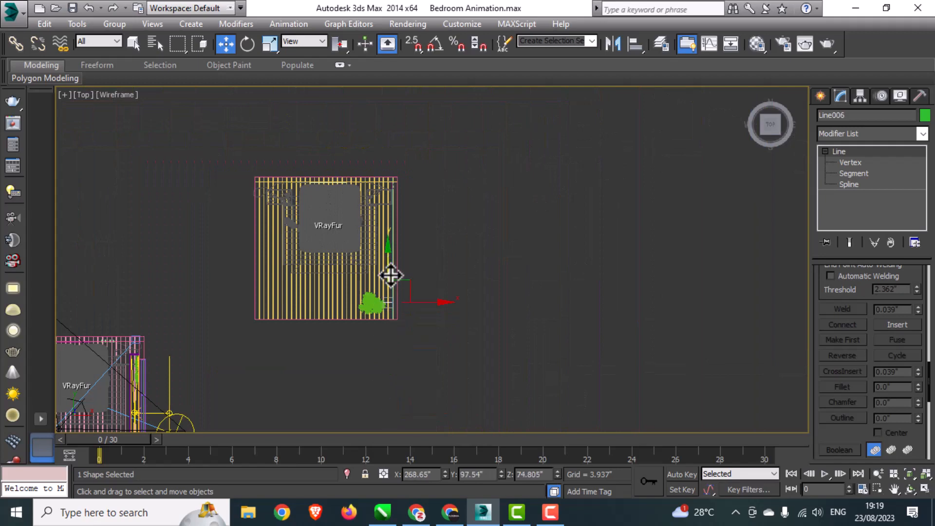
pyautogui.click(509, 345)
# - Draw a plane about 66.5" long and 80.9" wide in the Left view across the second room, and open its parameters
pyautogui.hotkey('alt', 'w')
pyautogui.middleClick(428, 364)
pyautogui.hotkey('alt', 'w')
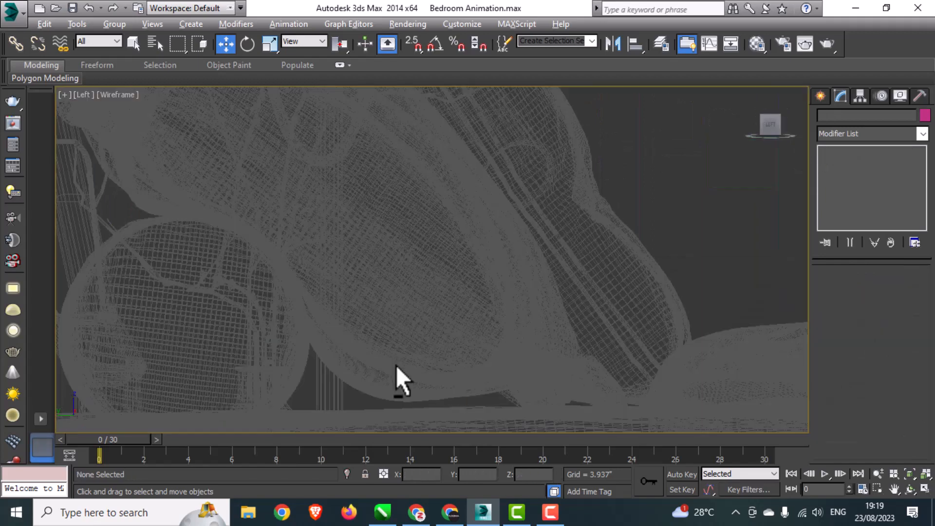
pyautogui.scroll(-5, 394, 363)
pyautogui.scroll(-6, 392, 362)
pyautogui.scroll(4, 647, 396)
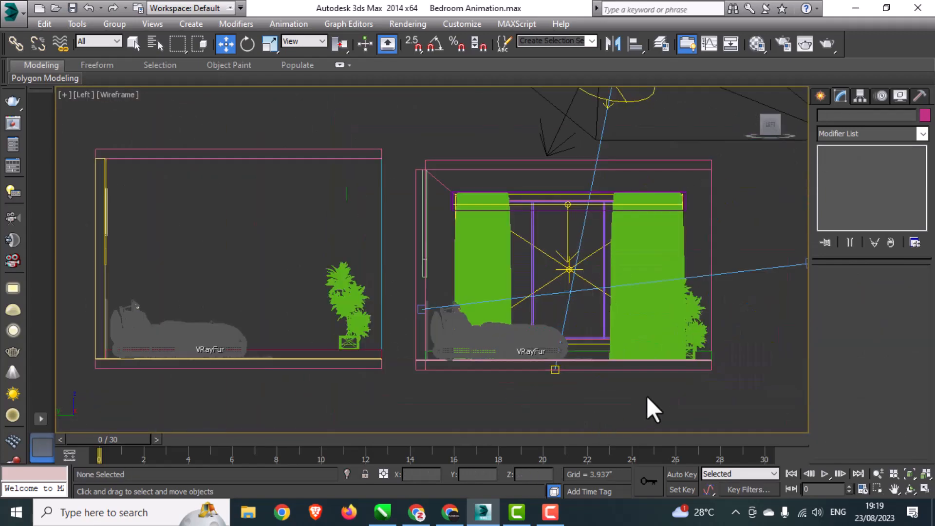
pyautogui.click(819, 95)
pyautogui.click(883, 190)
pyautogui.click(824, 118)
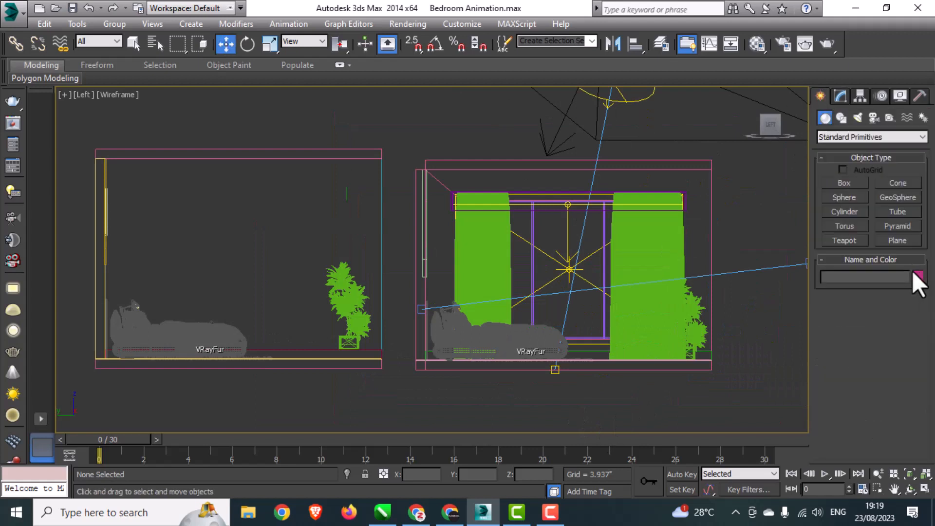
pyautogui.click(898, 241)
pyautogui.moveTo(145, 187); pyautogui.dragTo(338, 345)
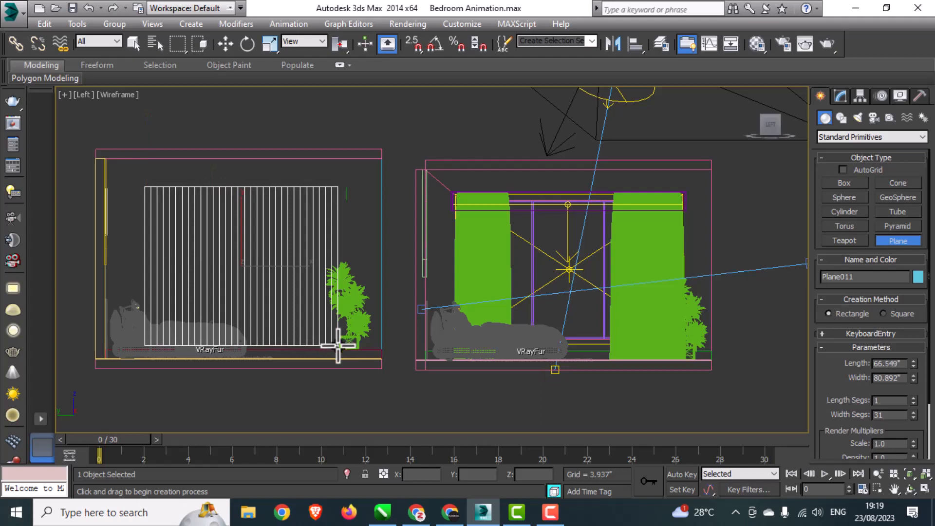
pyautogui.click(840, 95)
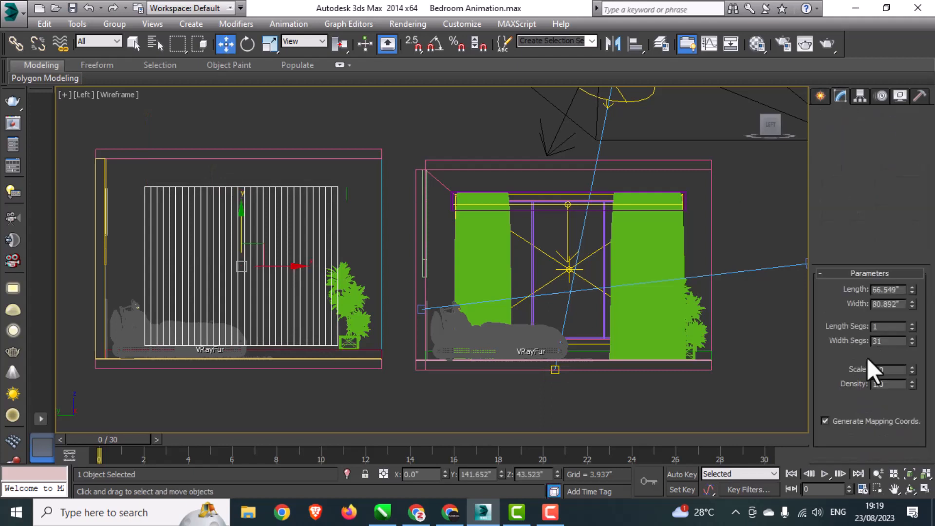
# - Divide the new plane into 3 width segments and convert it to an Editable Poly
pyautogui.write('3')
pyautogui.press('Return')
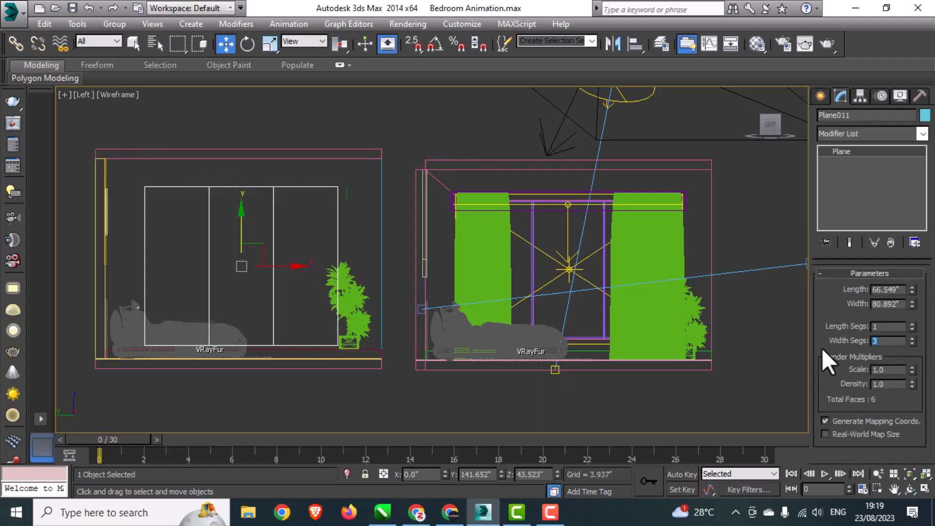
pyautogui.rightClick(238, 235)
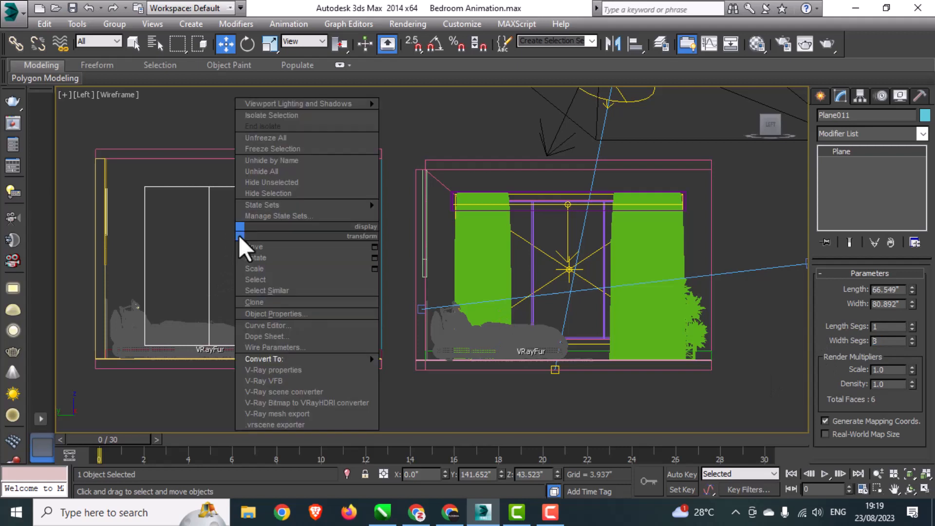
pyautogui.moveTo(282, 365)
pyautogui.click(420, 366)
# - Create a separate shape from all of the plane's edges, and shift the plane sideways off that shape
pyautogui.click(852, 288)
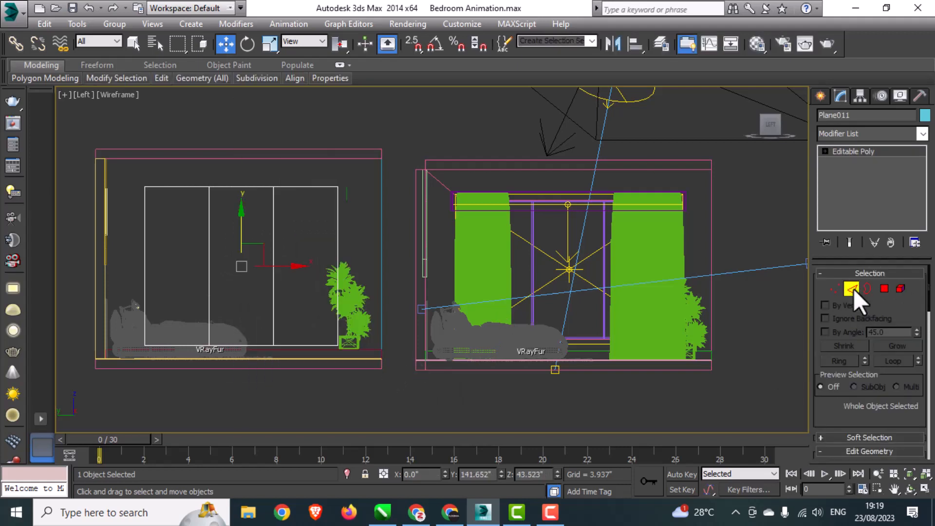
pyautogui.moveTo(132, 382); pyautogui.dragTo(132, 381)
pyautogui.scroll(-5, 872, 341)
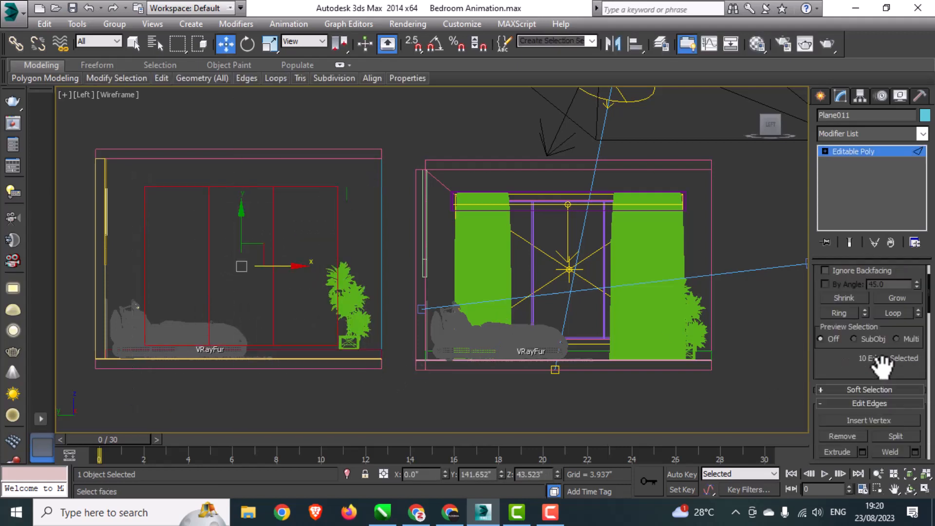
pyautogui.rightClick(251, 292)
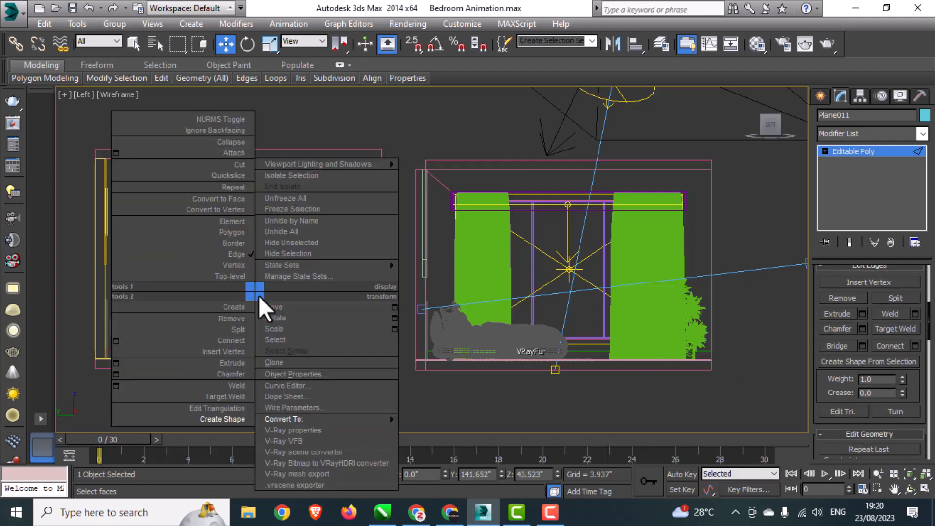
pyautogui.click(217, 419)
pyautogui.click(440, 276)
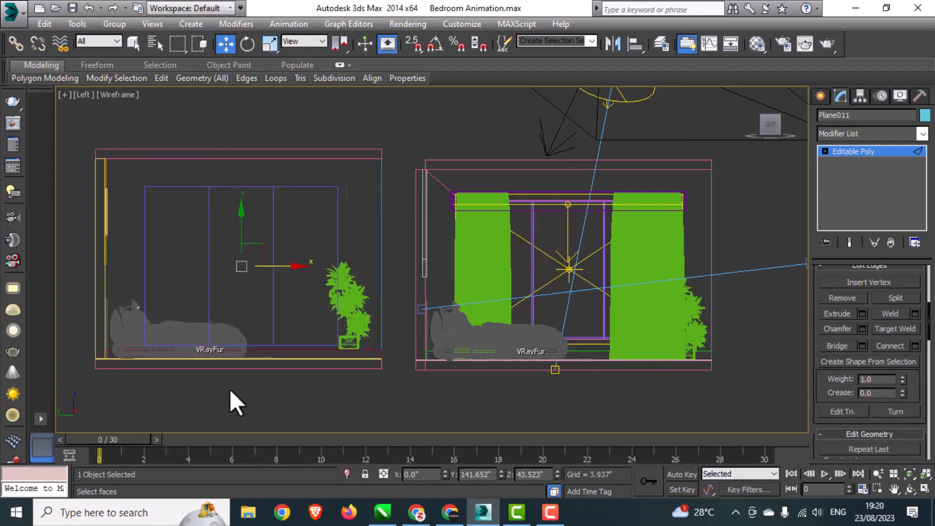
pyautogui.moveTo(280, 269); pyautogui.dragTo(214, 277)
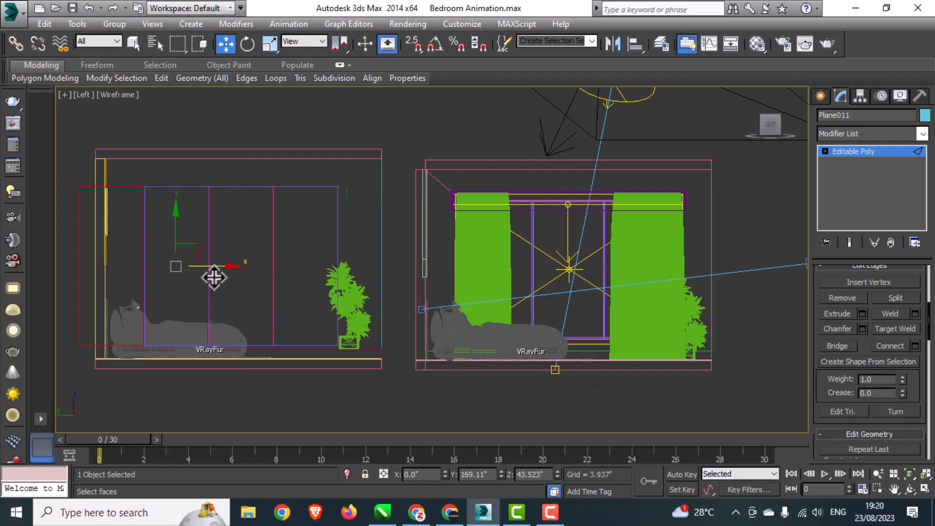
pyautogui.click(856, 152)
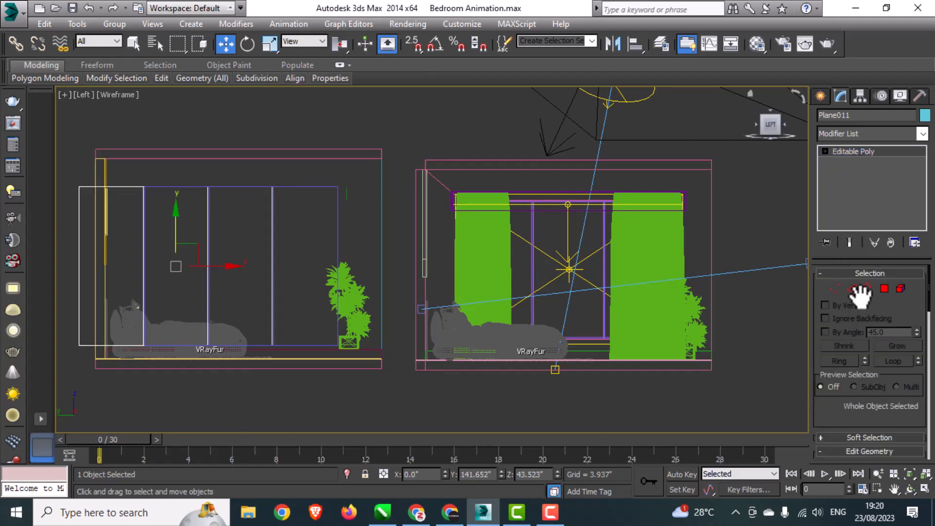
# - Enable viewport rendering for the new edge shape so it forms a rectangular-section window frame
pyautogui.click(335, 229)
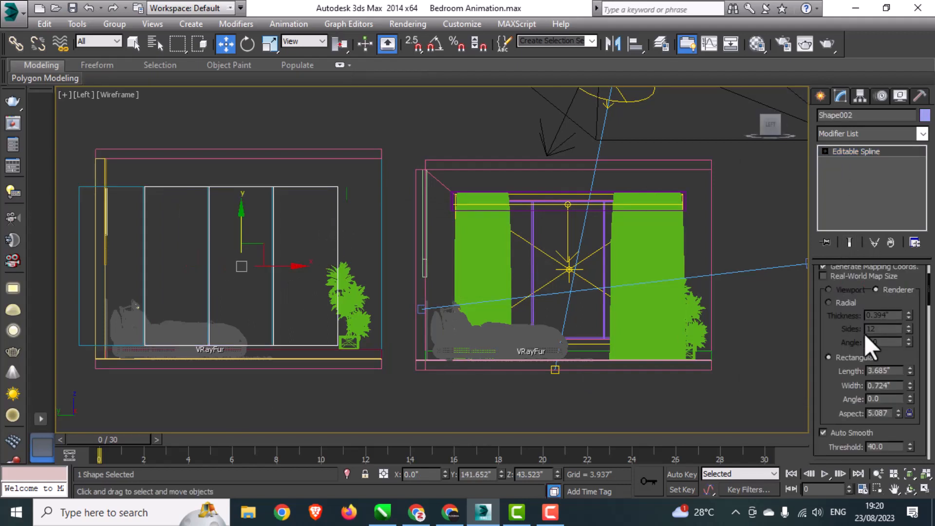
pyautogui.click(858, 296)
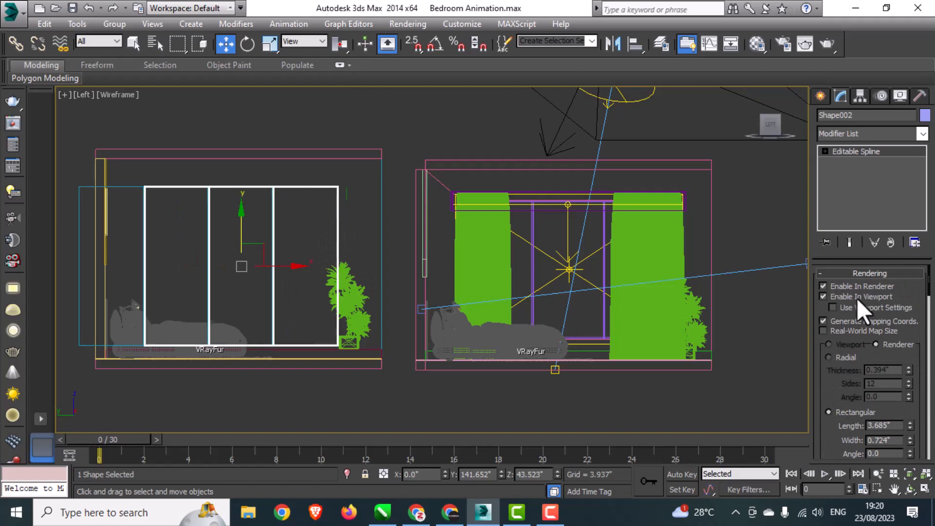
pyautogui.click(486, 421)
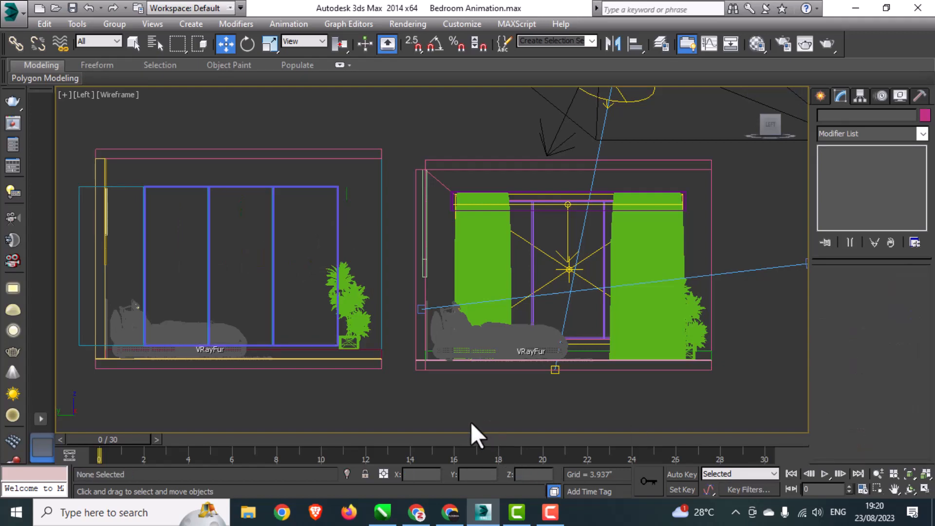
# - Assign Material #26 to the window frame and Material #27 to the glass plane
pyautogui.click(338, 292)
pyautogui.press('m')
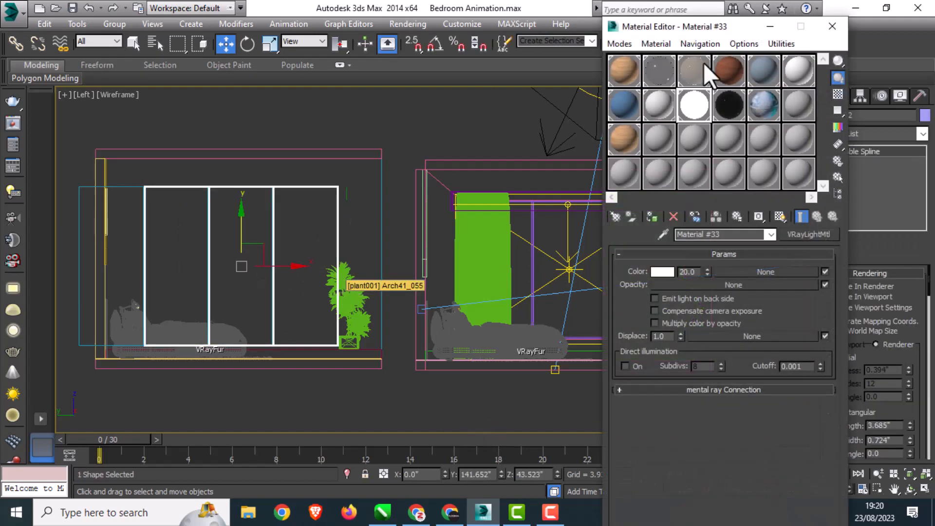
pyautogui.click(655, 73)
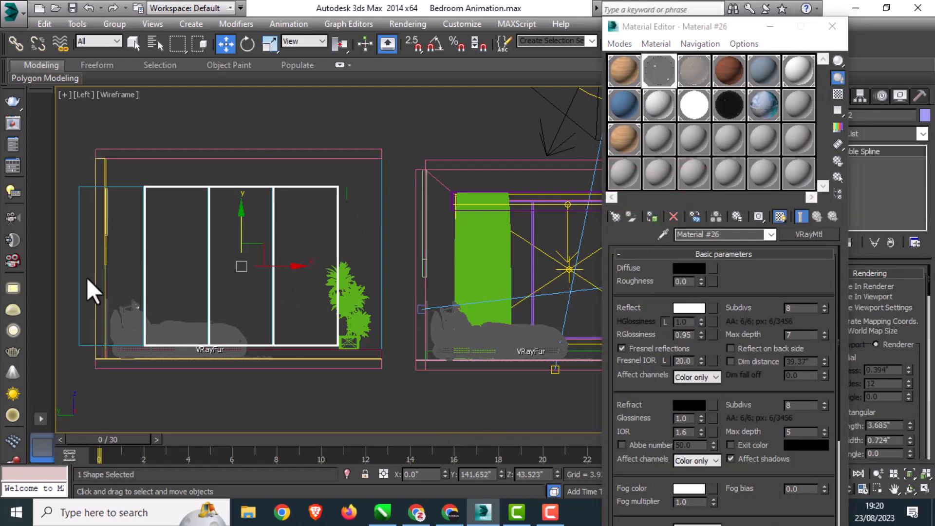
pyautogui.click(77, 288)
pyautogui.click(714, 80)
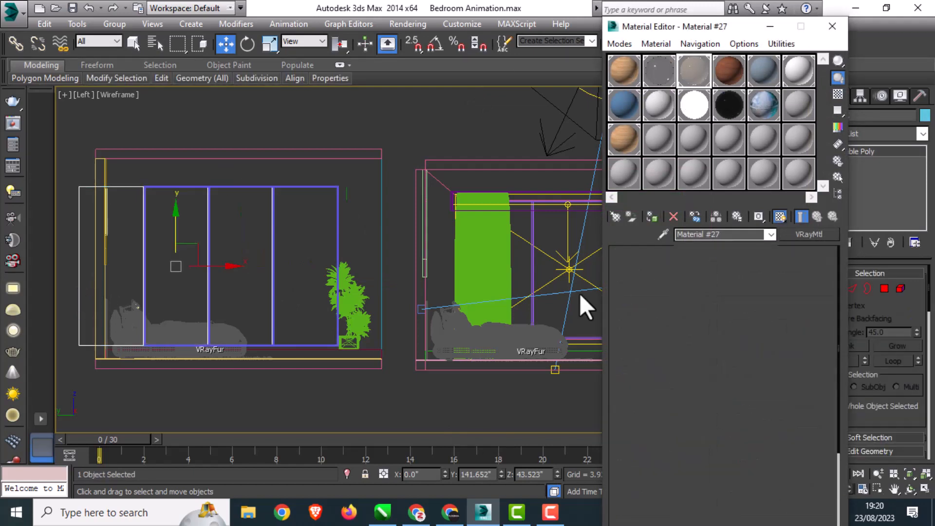
pyautogui.click(652, 216)
pyautogui.click(832, 26)
# - Align the glass plane to the window frame, center to center, in X, Y and Z position
pyautogui.click(635, 44)
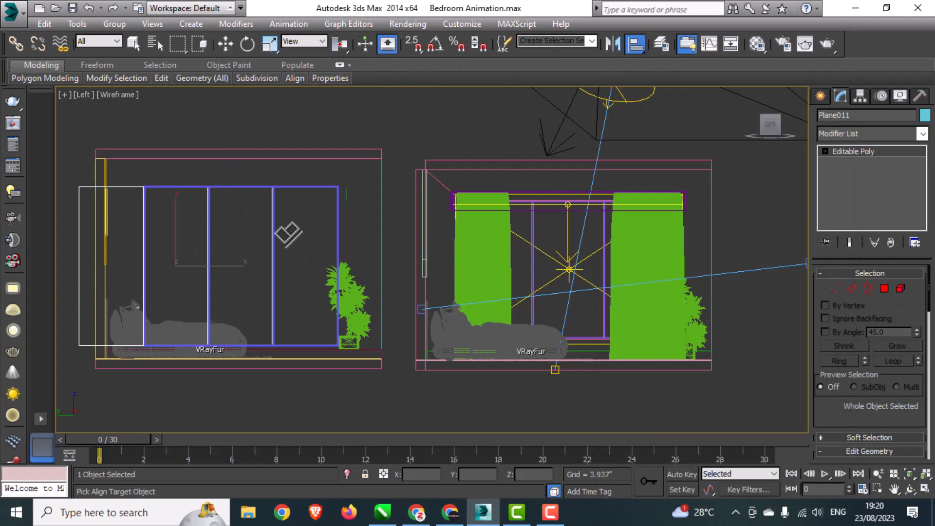
pyautogui.click(319, 190)
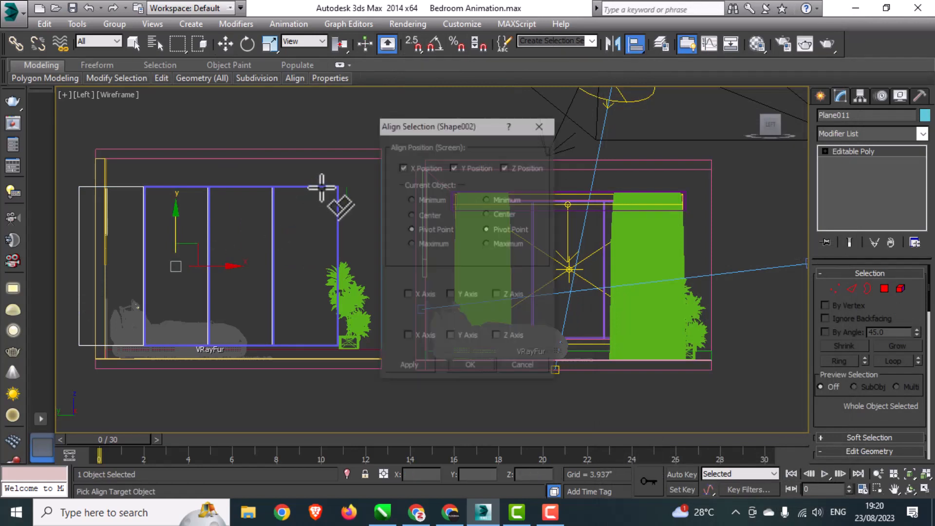
pyautogui.click(435, 215)
pyautogui.click(487, 213)
pyautogui.click(490, 363)
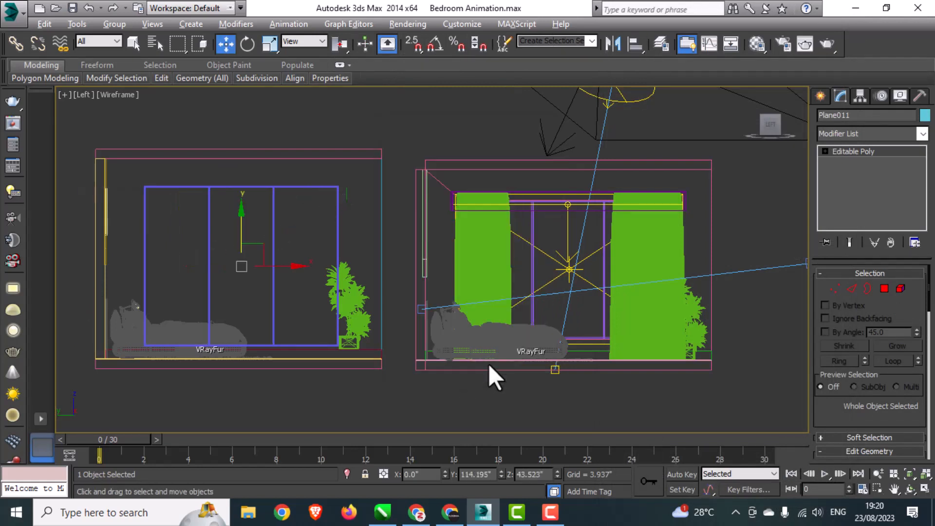
pyautogui.hotkey('alt', 'w')
pyautogui.rightClick(721, 367)
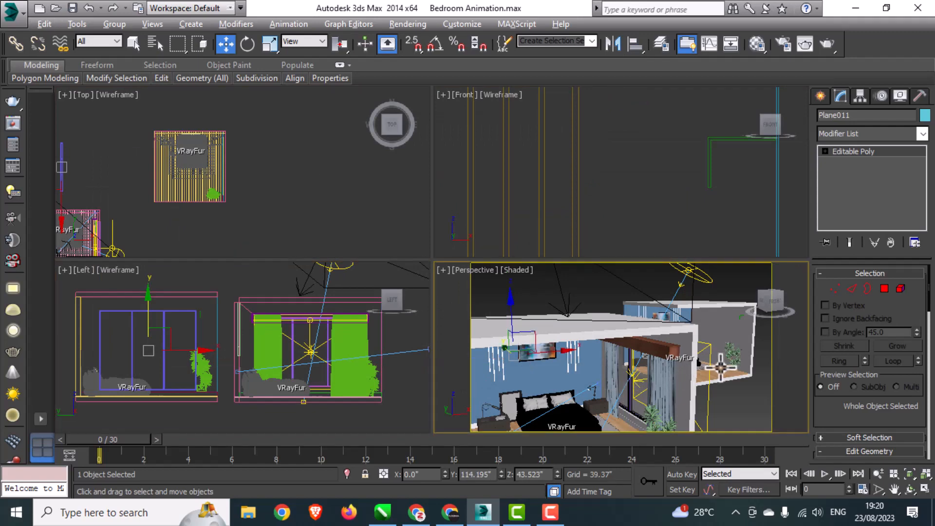
pyautogui.hotkey('alt', 'w')
pyautogui.keyDown('alt'); pyautogui.moveTo(720, 368); pyautogui.dragTo(434, 379, button='middle'); pyautogui.keyUp('alt')
pyautogui.moveTo(292, 188); pyautogui.dragTo(251, 267)
pyautogui.click(121, 24)
pyautogui.click(120, 40)
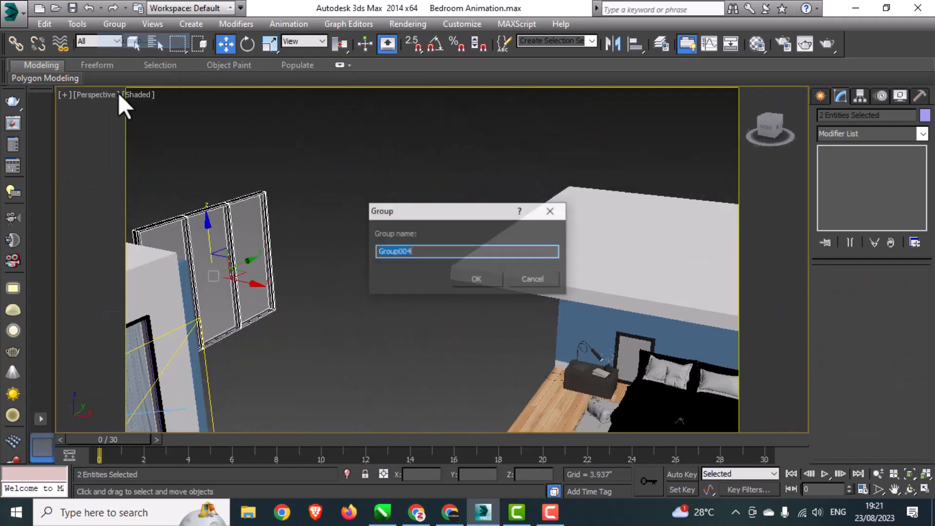
pyautogui.click(548, 276)
pyautogui.click(277, 282)
pyautogui.scroll(-2, 278, 282)
pyautogui.scroll(-5, 395, 279)
# - Draw a box about 67.1" long and 81.3" wide over the window frame's outline in the Left view
pyautogui.hotkey('alt', 'w')
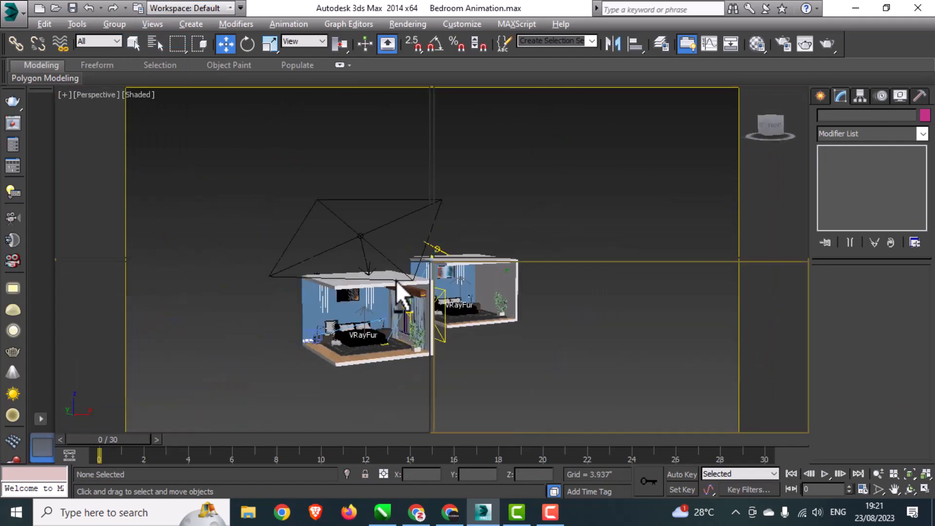
pyautogui.click(284, 416)
pyautogui.hotkey('alt', 'w')
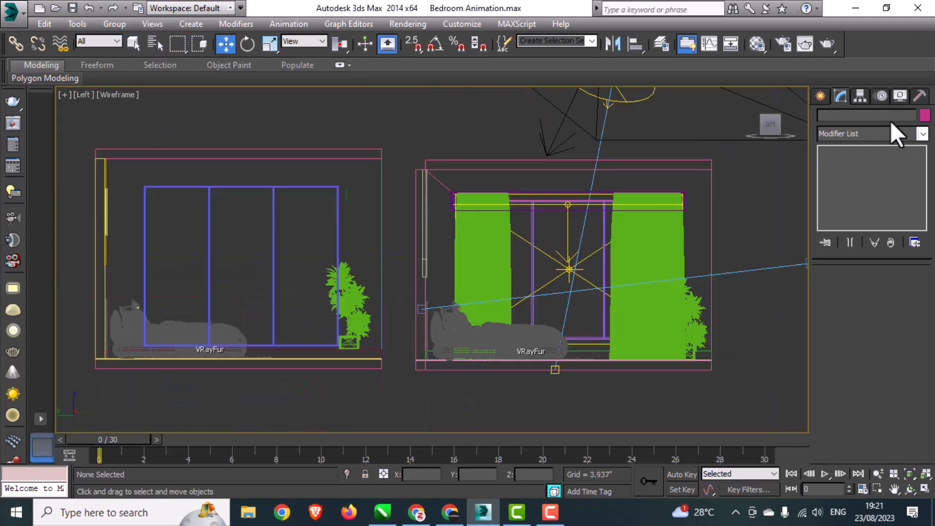
pyautogui.click(820, 96)
pyautogui.click(845, 183)
pyautogui.scroll(3, 170, 273)
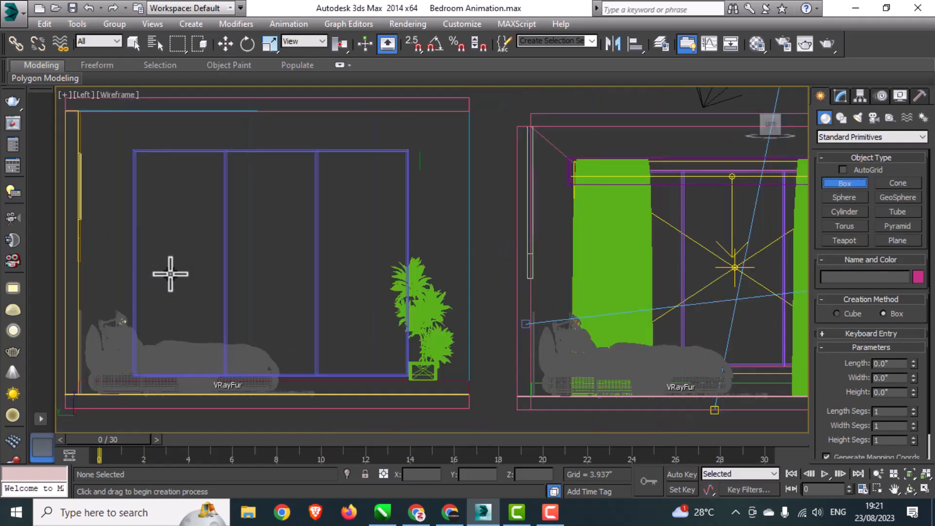
pyautogui.moveTo(134, 150); pyautogui.dragTo(409, 376)
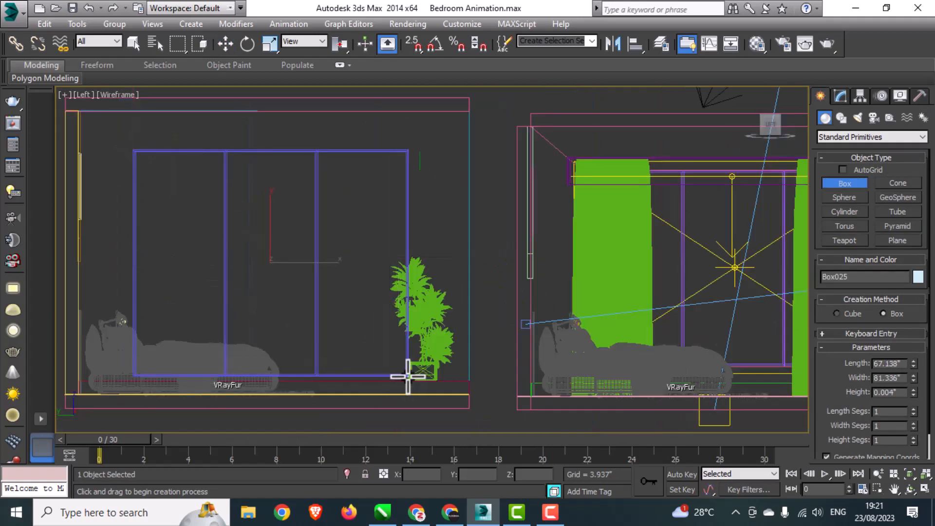
pyautogui.click(408, 375)
# - Move the box in the Top view along X onto the second room's side wall
pyautogui.press('w')
pyautogui.hotkey('alt', 'w')
pyautogui.hotkey('alt', 'w')
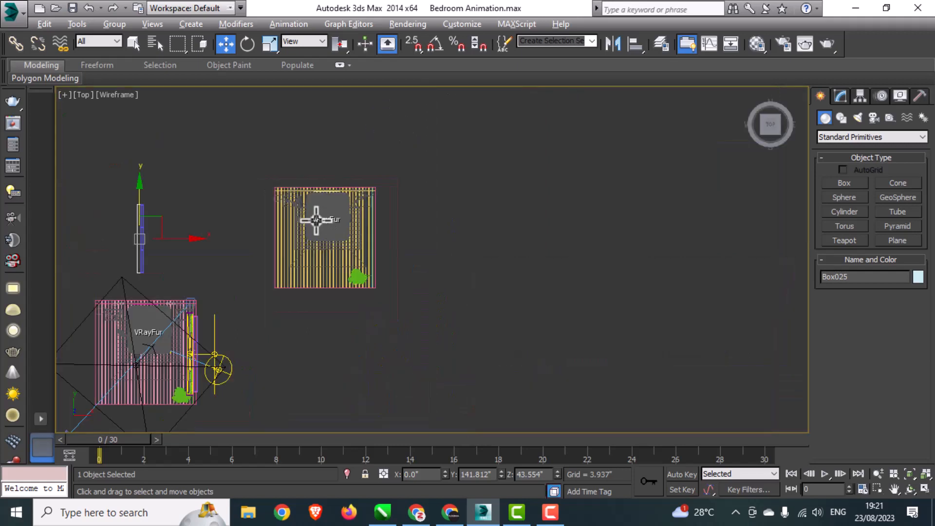
pyautogui.scroll(-3, 296, 217)
pyautogui.scroll(4, 292, 213)
pyautogui.moveTo(292, 213); pyautogui.dragTo(620, 228)
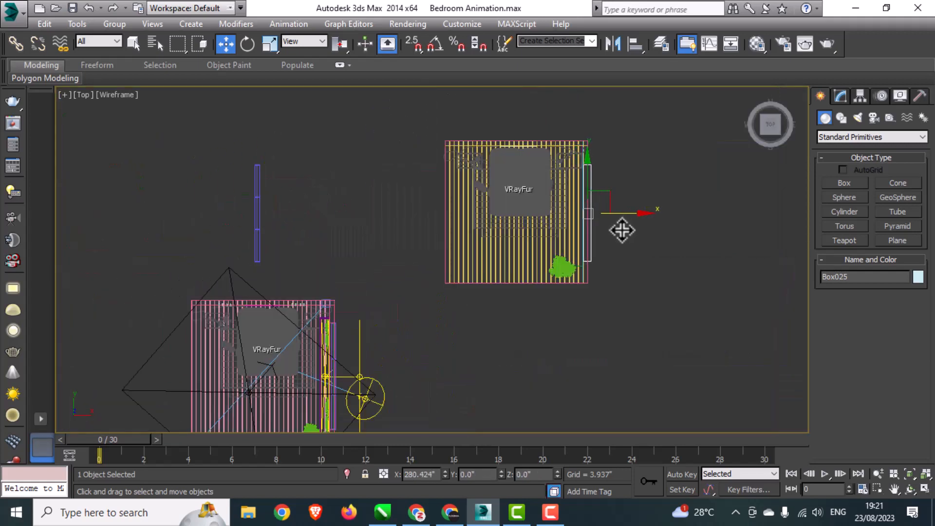
# - Increase the box's height to about 13.2" and shift it along X so it passes through the side wall
pyautogui.click(841, 97)
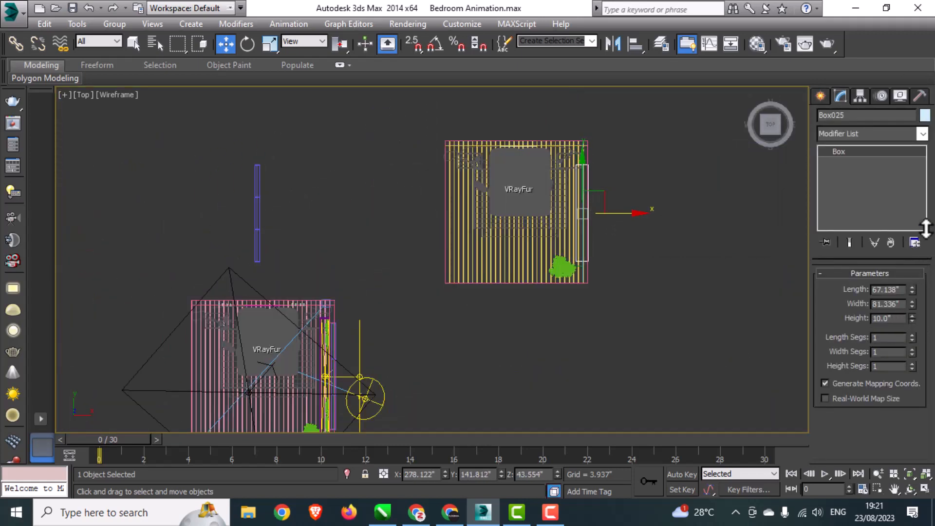
pyautogui.scroll(2, 597, 212)
pyautogui.moveTo(621, 217); pyautogui.dragTo(626, 216)
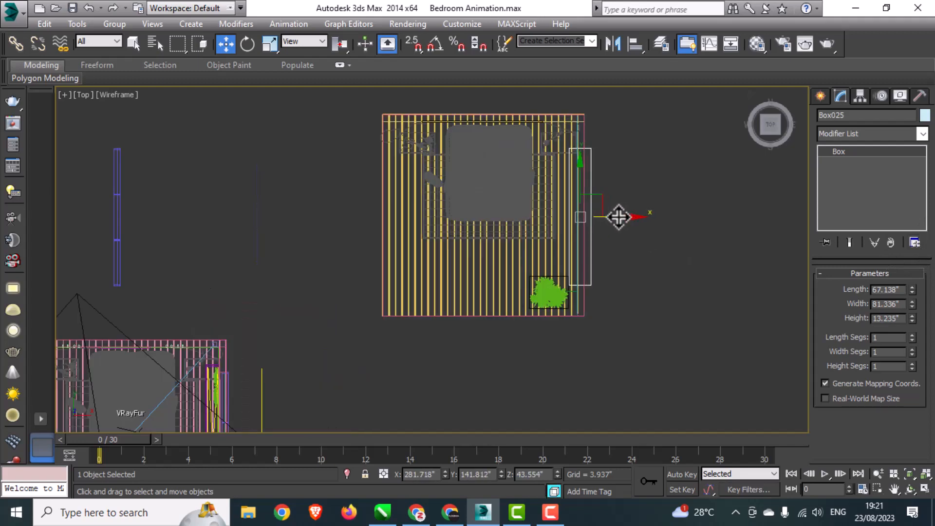
# - Cut the box out of the second room's wall with a Boolean to open the window hole
pyautogui.hotkey('alt', 'w')
pyautogui.middleClick(600, 371)
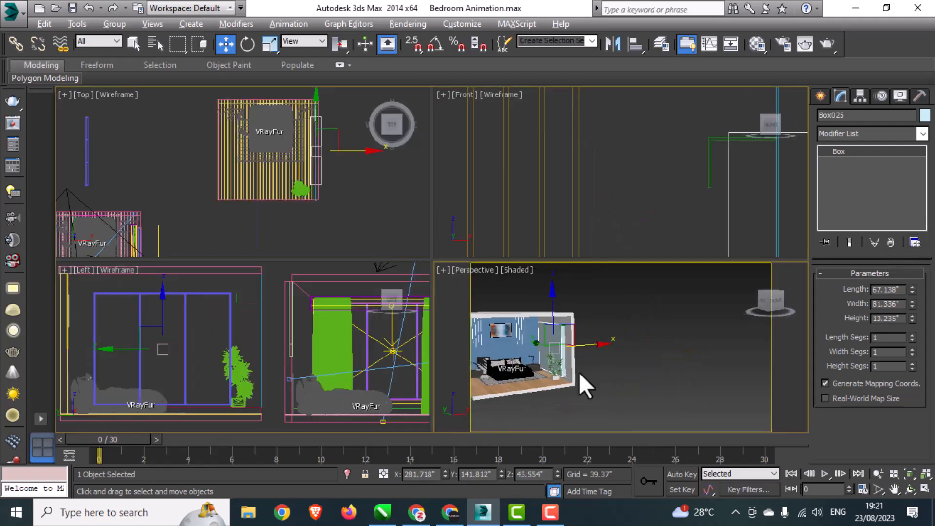
pyautogui.hotkey('alt', 'w')
pyautogui.moveTo(273, 287)
pyautogui.mouseDown(button='middle')
pyautogui.moveTo(413, 317)
pyautogui.moveTo(368, 297)
pyautogui.mouseUp(button='middle')
pyautogui.click(548, 318)
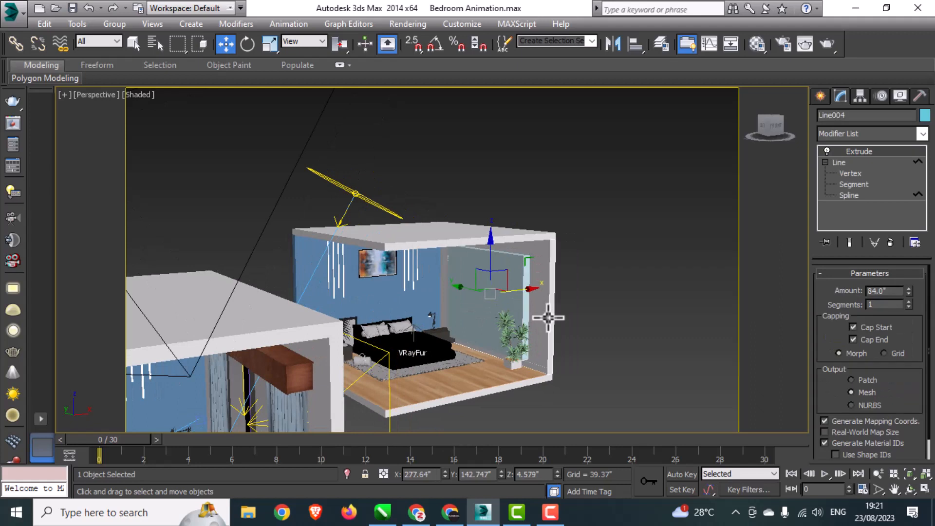
pyautogui.click(819, 98)
pyautogui.click(840, 136)
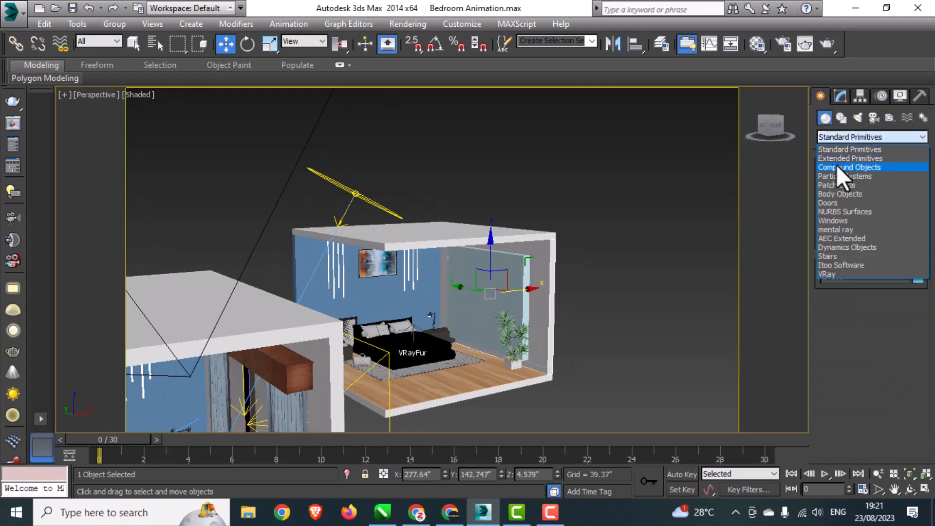
pyautogui.click(837, 166)
pyautogui.click(846, 227)
pyautogui.click(851, 329)
pyautogui.click(489, 310)
pyautogui.rightClick(489, 314)
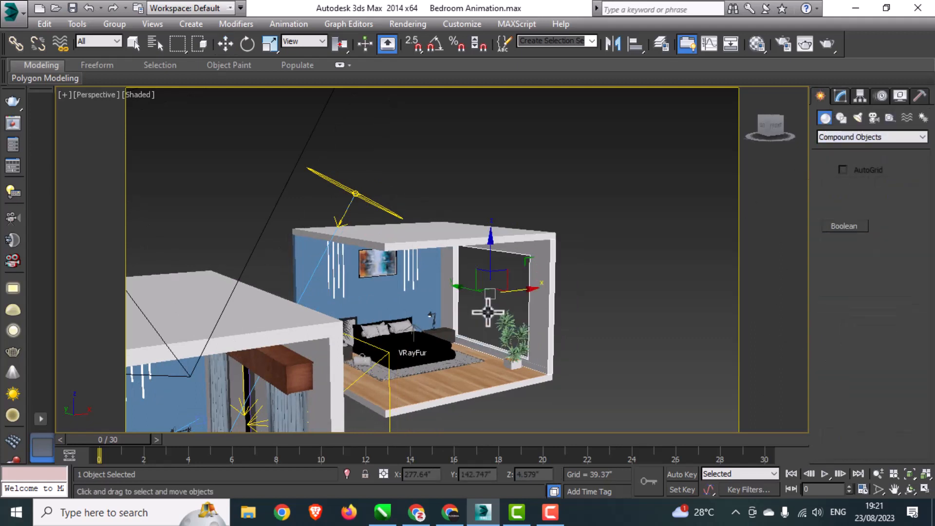
# - Move the window frame and glass plane together along X into the wall opening in the Top view
pyautogui.hotkey('alt', 'w')
pyautogui.rightClick(266, 212)
pyautogui.hotkey('alt', 'w')
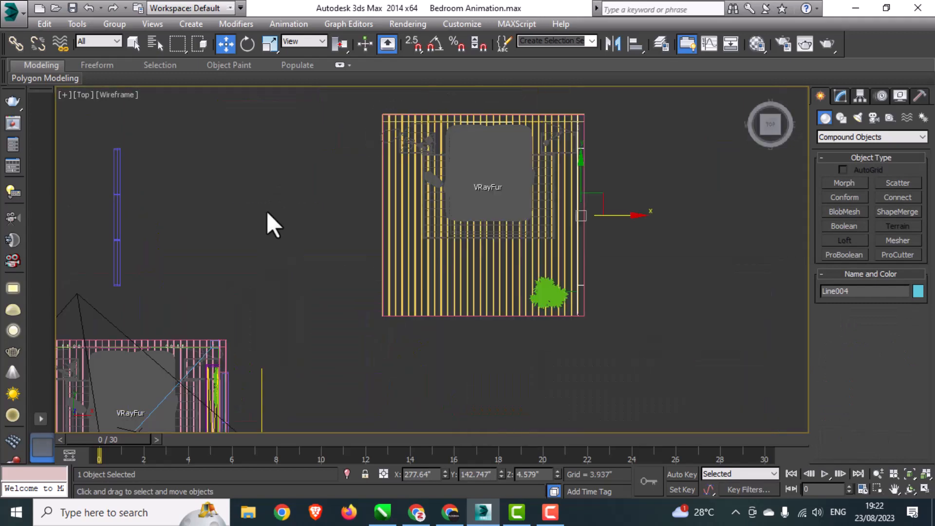
pyautogui.moveTo(266, 211); pyautogui.dragTo(612, 204)
pyautogui.scroll(3, 597, 225)
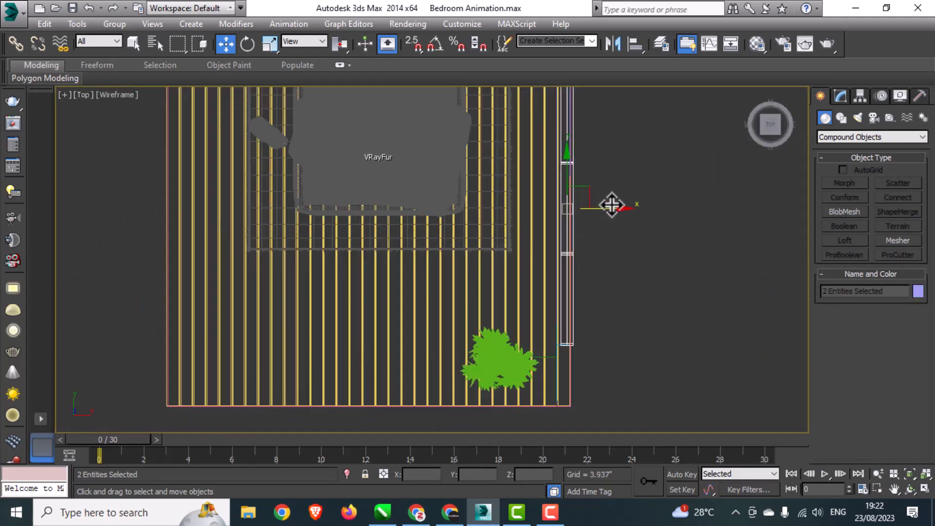
# - Inspect the window and the L-shaped profile beside it on the second room's side wall in the Perspective view
pyautogui.hotkey('alt', 'w')
pyautogui.rightClick(621, 380)
pyautogui.hotkey('alt', 'w')
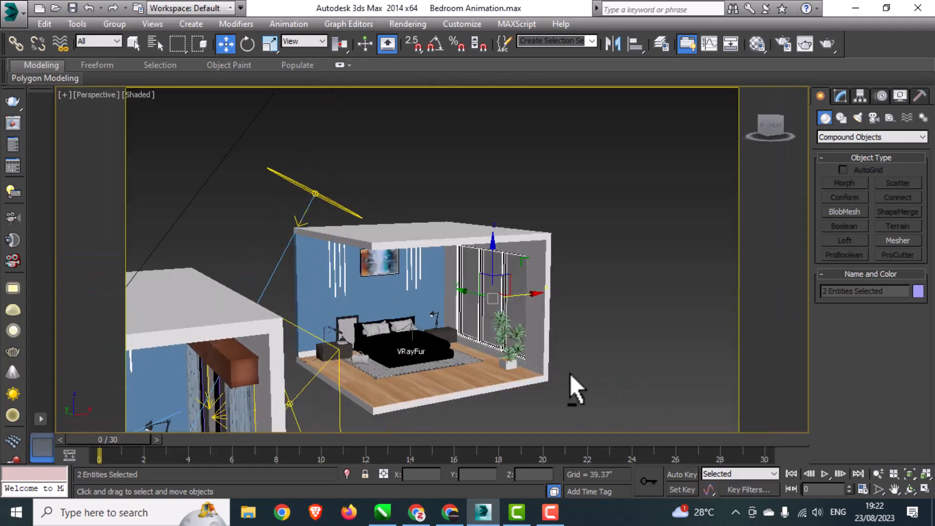
pyautogui.keyDown('alt'); pyautogui.moveTo(569, 373); pyautogui.dragTo(588, 369, button='middle'); pyautogui.keyUp('alt')
pyautogui.click(561, 343)
pyautogui.scroll(5, 535, 249)
pyautogui.scroll(-1, 534, 250)
pyautogui.hotkey('alt', 'w')
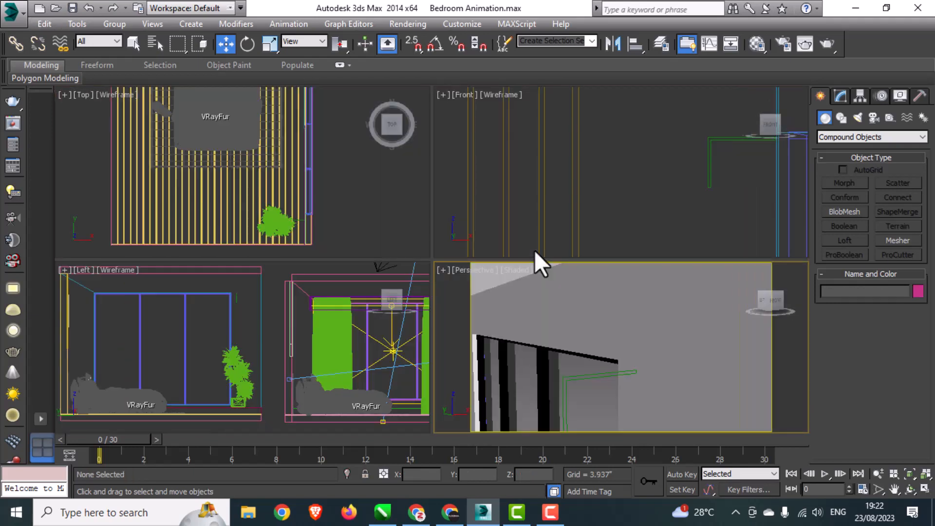
# - Extrude the L-shaped profile beside the second room's window by 84"
pyautogui.rightClick(267, 175)
pyautogui.hotkey('alt', 'w')
pyautogui.scroll(-4, 322, 234)
pyautogui.scroll(8, 341, 251)
pyautogui.click(352, 255)
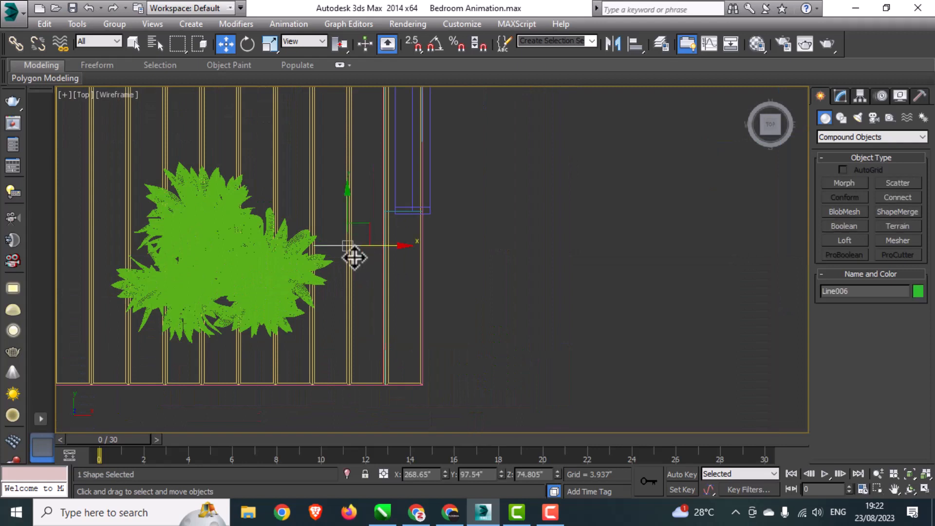
pyautogui.scroll(-5, 353, 254)
pyautogui.moveTo(399, 223); pyautogui.dragTo(423, 429, button='middle')
pyautogui.click(839, 96)
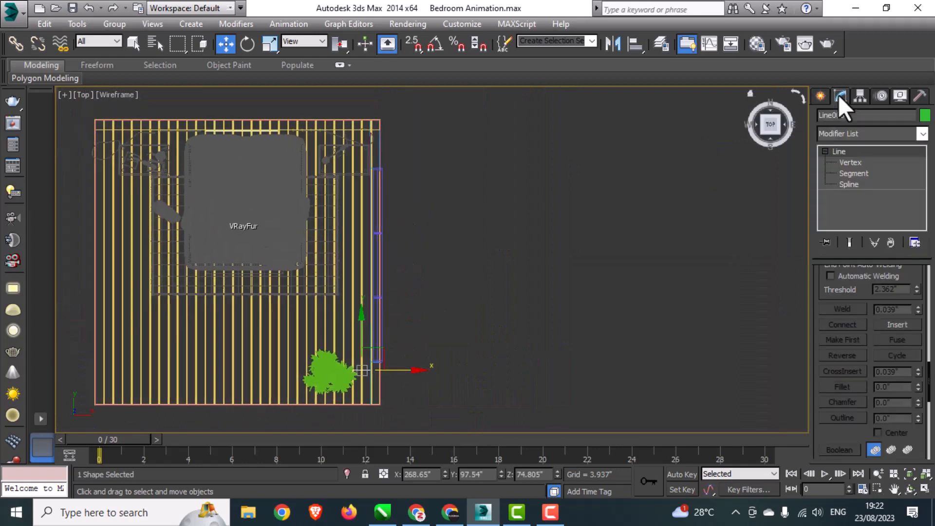
pyautogui.click(827, 132)
pyautogui.write('ex')
pyautogui.click(834, 148)
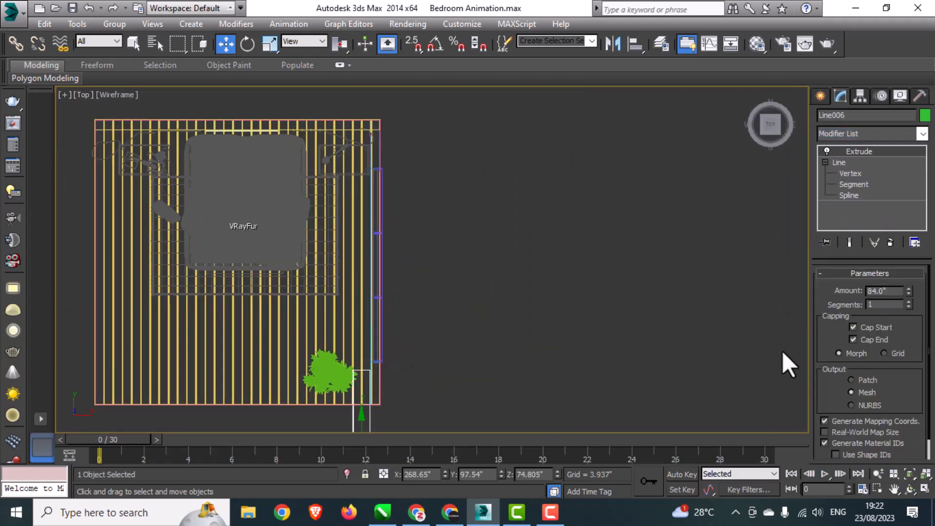
# - Move the extruded profile along Y to line up with the window and lengthen its extrusion to about 90.7"
pyautogui.moveTo(348, 418); pyautogui.dragTo(405, 210)
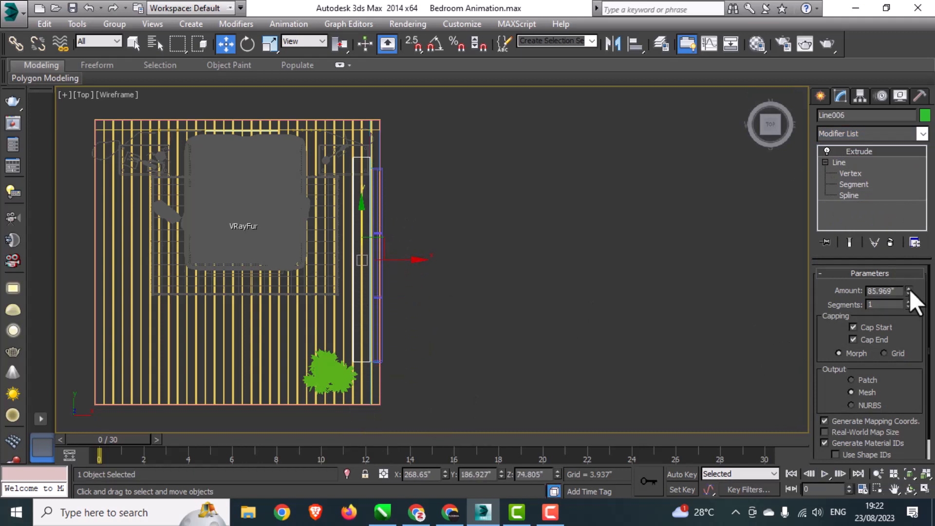
pyautogui.moveTo(909, 288); pyautogui.dragTo(908, 289)
pyautogui.click(662, 331)
pyautogui.hotkey('alt', 'w')
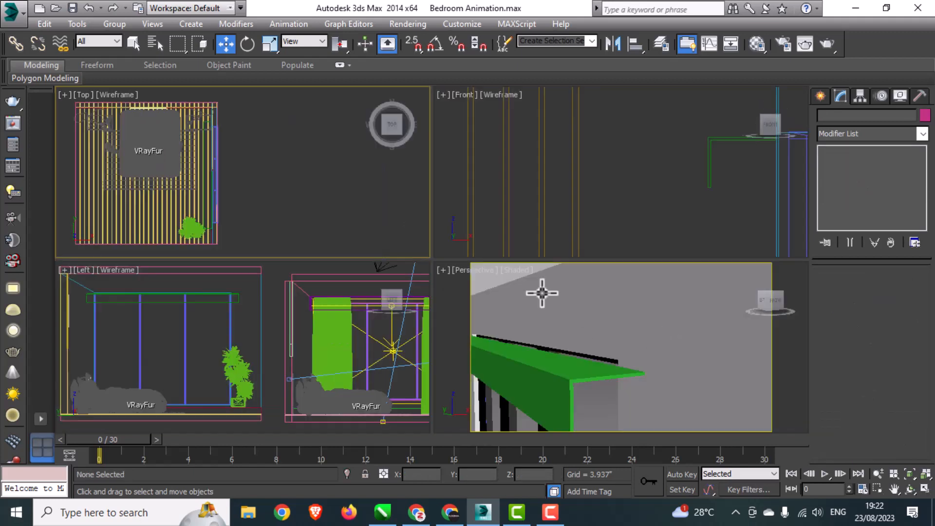
# - Nudge the extruded profile along X in the Front view so it meets the side wall
pyautogui.click(595, 201)
pyautogui.hotkey('alt', 'w')
pyautogui.scroll(-6, 563, 228)
pyautogui.scroll(4, 562, 228)
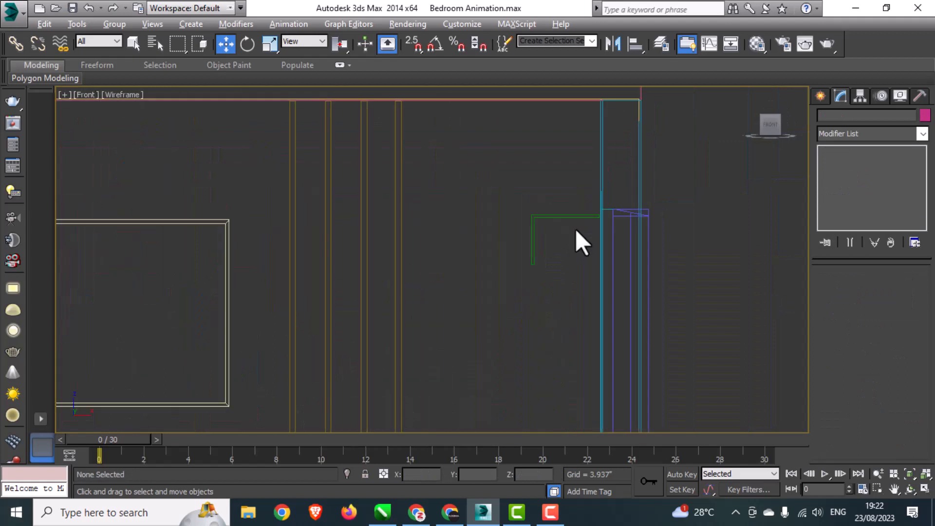
pyautogui.click(584, 216)
pyautogui.scroll(3, 597, 240)
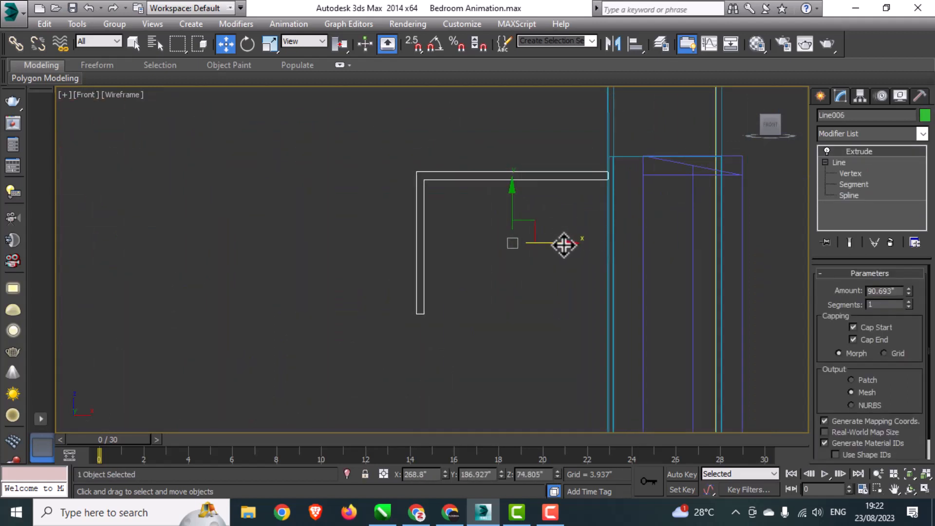
pyautogui.scroll(-3, 563, 244)
pyautogui.click(542, 276)
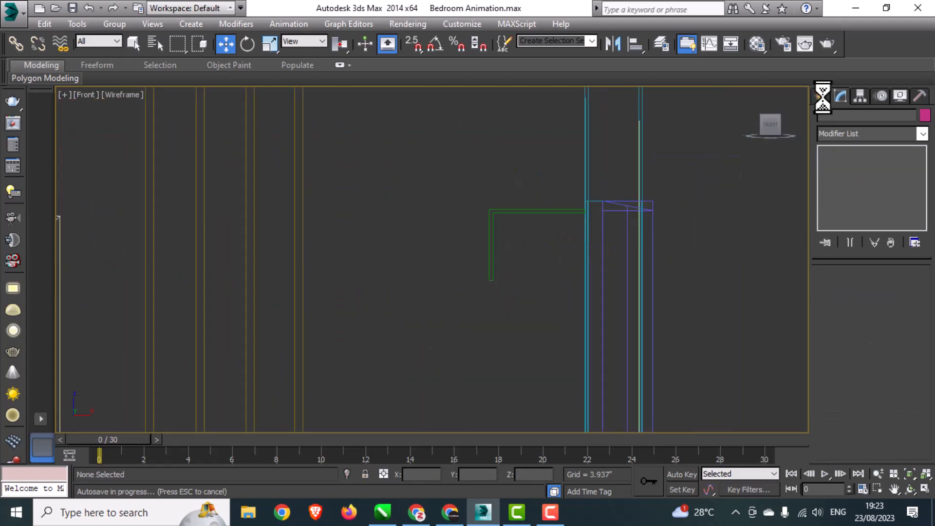
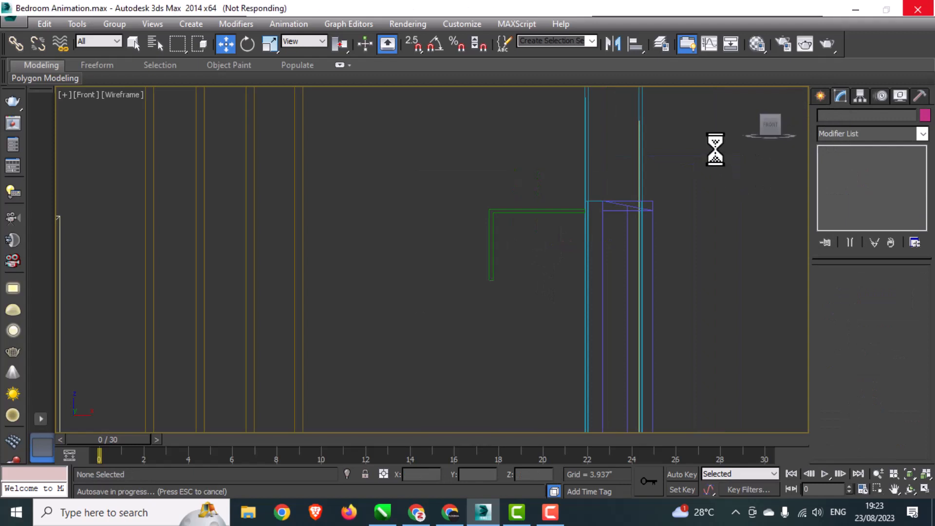
# - Draw a thin box about 5" by 6.8" inside the L-shaped profile in the Front view as an end cap
pyautogui.click(820, 96)
pyautogui.click(841, 118)
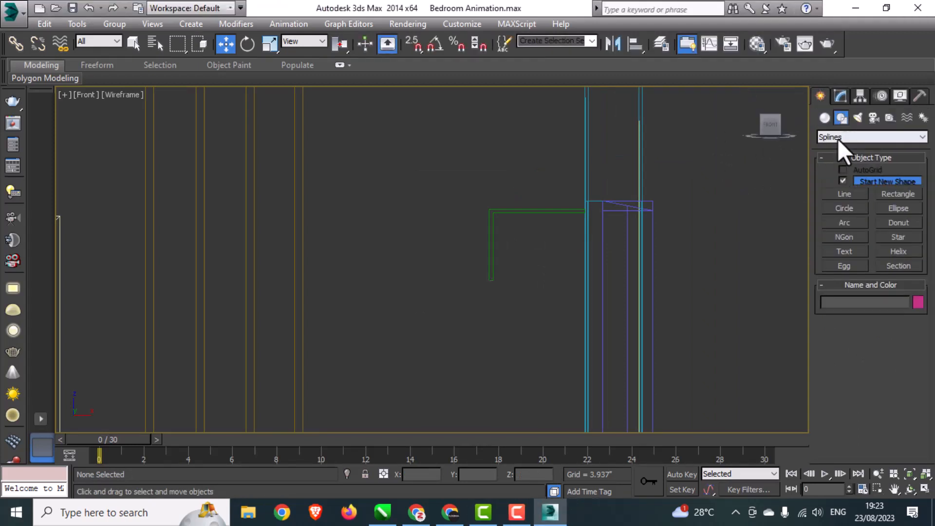
pyautogui.click(824, 119)
pyautogui.click(843, 137)
pyautogui.click(852, 146)
pyautogui.click(845, 183)
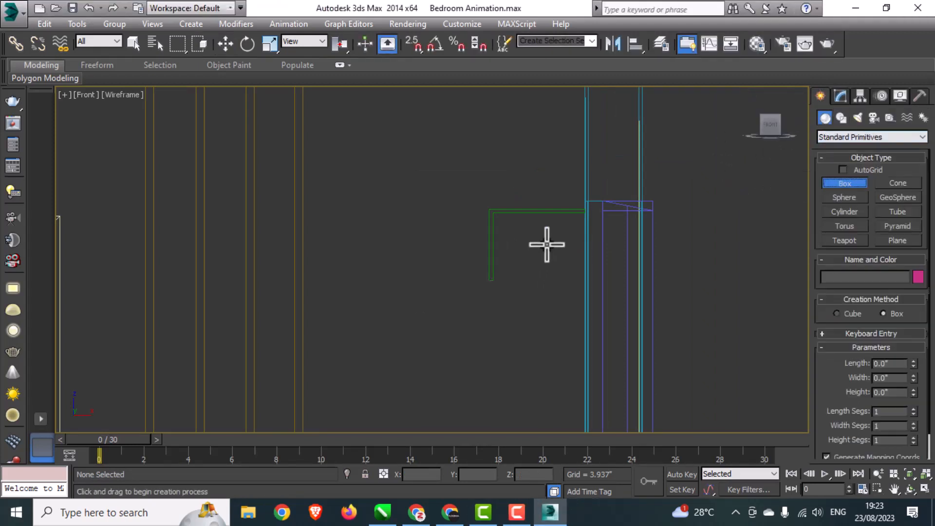
pyautogui.scroll(3, 545, 244)
pyautogui.moveTo(441, 182); pyautogui.dragTo(626, 316)
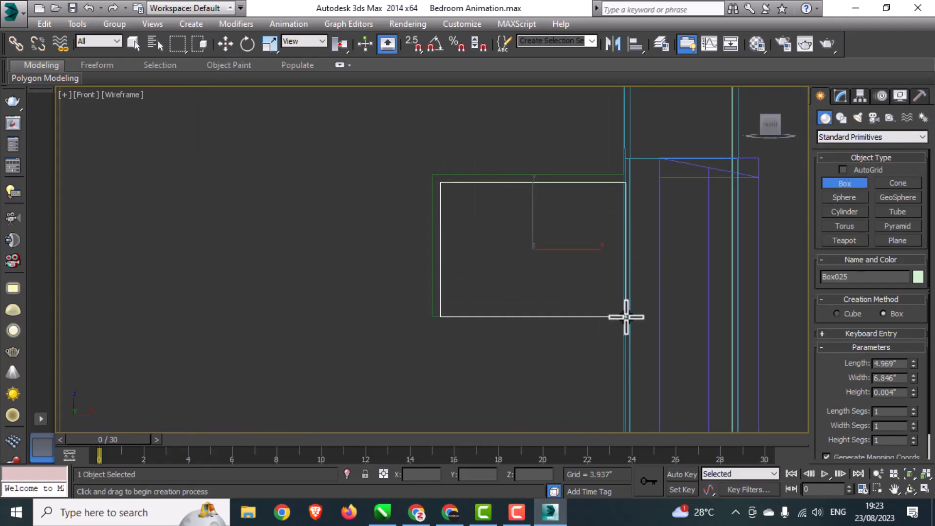
pyautogui.rightClick(627, 307)
# - Move the end cap along Y to the profile's end near the plant in the Top view
pyautogui.hotkey('alt', 'w')
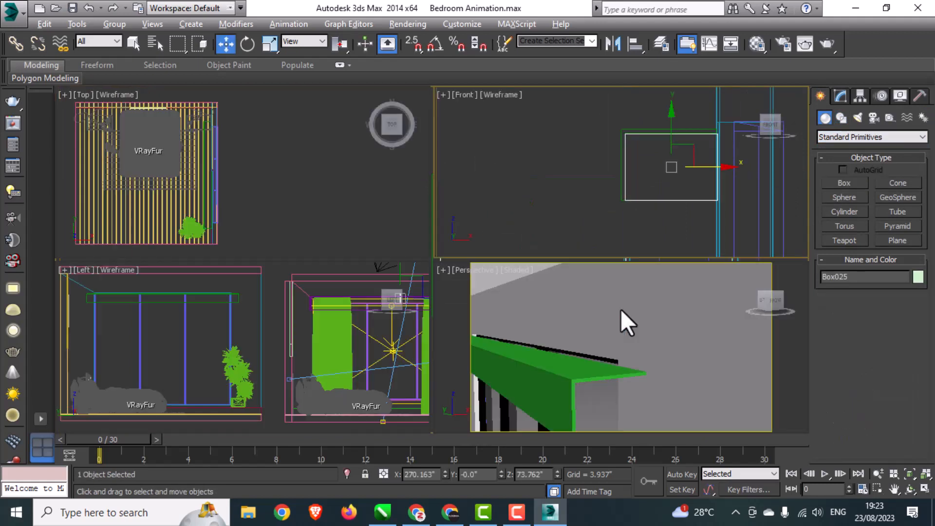
pyautogui.rightClick(338, 227)
pyautogui.hotkey('alt', 'w')
pyautogui.scroll(-5, 338, 227)
pyautogui.scroll(5, 338, 243)
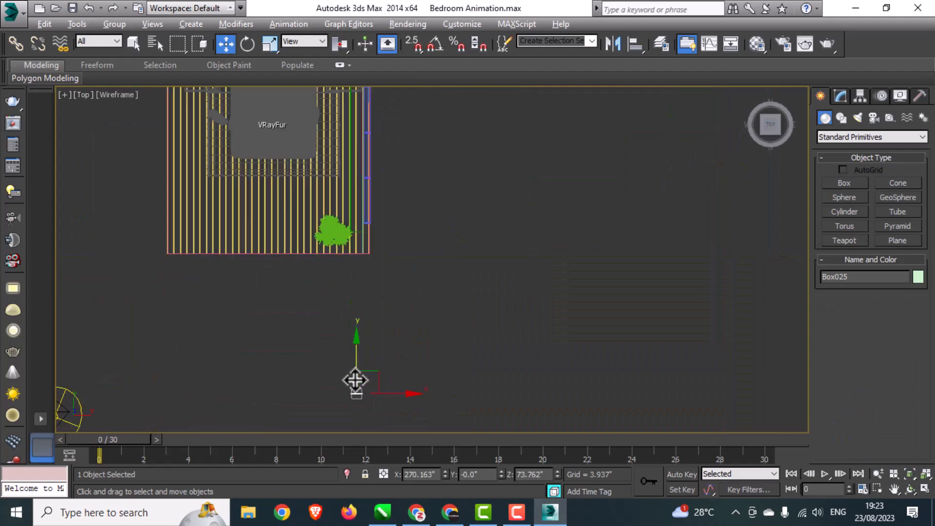
pyautogui.moveTo(355, 379); pyautogui.dragTo(371, 223)
pyautogui.scroll(3, 371, 224)
pyautogui.moveTo(295, 175); pyautogui.dragTo(280, 229)
pyautogui.scroll(-3, 285, 246)
pyautogui.moveTo(286, 217); pyautogui.dragTo(323, 351, button='middle')
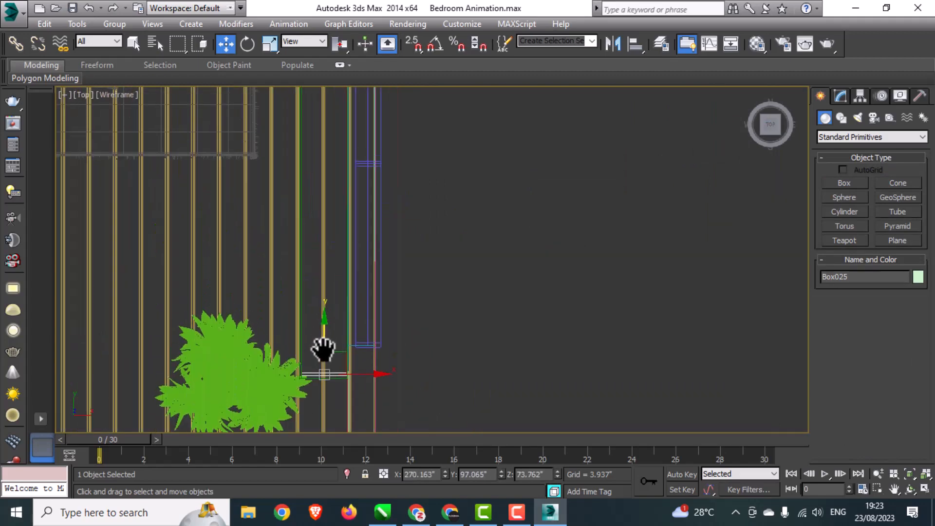
pyautogui.scroll(-4, 326, 348)
# - Copy the end cap along Y and place the duplicate at the other end of the curtain box
pyautogui.moveTo(326, 323); pyautogui.dragTo(332, 104)
pyautogui.hotkey('ctrl', 'z')
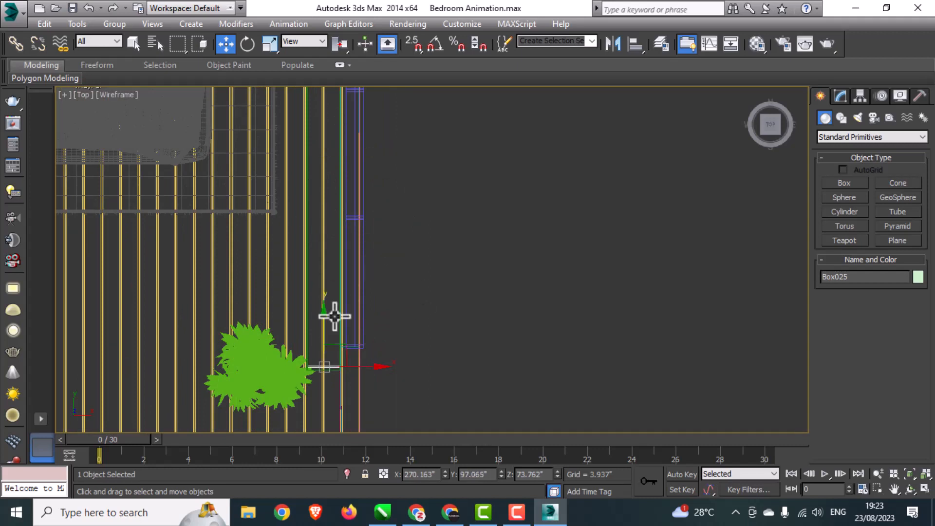
pyautogui.keyDown('shift'); pyautogui.moveTo(334, 315); pyautogui.dragTo(334, 127); pyautogui.keyUp('shift')
pyautogui.click(485, 317)
pyautogui.moveTo(299, 274); pyautogui.dragTo(324, 430, button='middle')
pyautogui.moveTo(349, 305)
pyautogui.mouseDown()
pyautogui.moveTo(350, 93)
pyautogui.moveTo(361, 76)
pyautogui.mouseUp()
pyautogui.scroll(4, 348, 116)
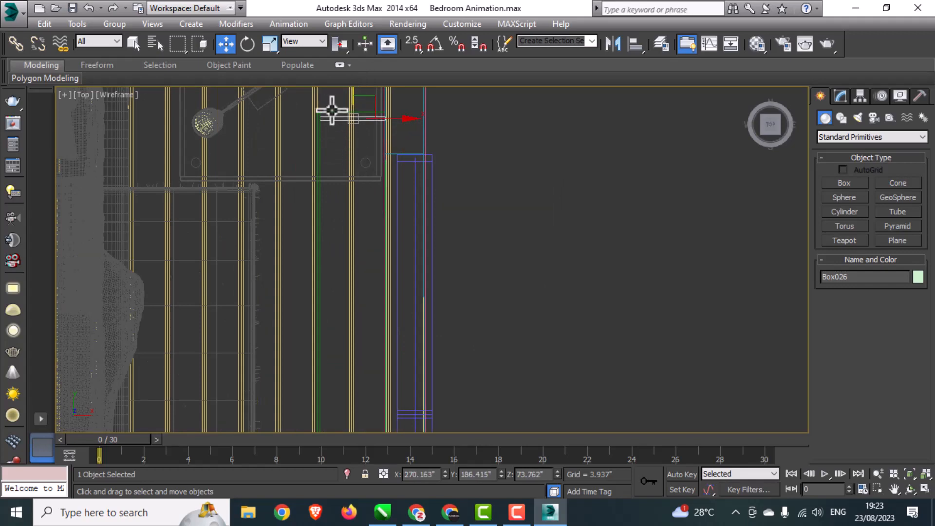
# - Select the L-shaped profile together with both end caps and group them as one curtain box
pyautogui.keyDown('ctrl'); pyautogui.click(332, 111); pyautogui.keyUp('ctrl')
pyautogui.scroll(-3, 415, 213)
pyautogui.moveTo(416, 223); pyautogui.dragTo(427, 122, button='middle')
pyautogui.moveTo(404, 365); pyautogui.dragTo(409, 250, button='middle')
pyautogui.scroll(6, 406, 366)
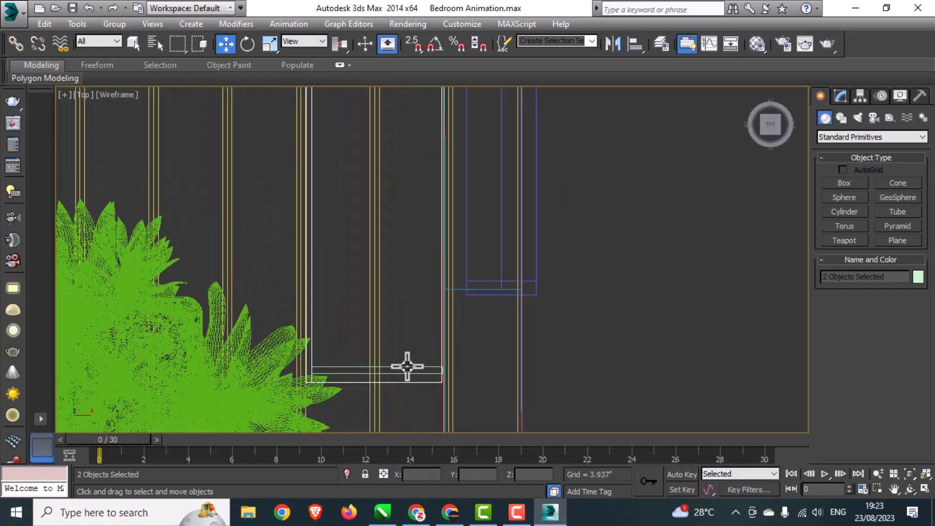
pyautogui.hotkey('alt', 'w')
pyautogui.rightClick(623, 359)
pyautogui.hotkey('alt', 'w')
pyautogui.scroll(-5, 624, 359)
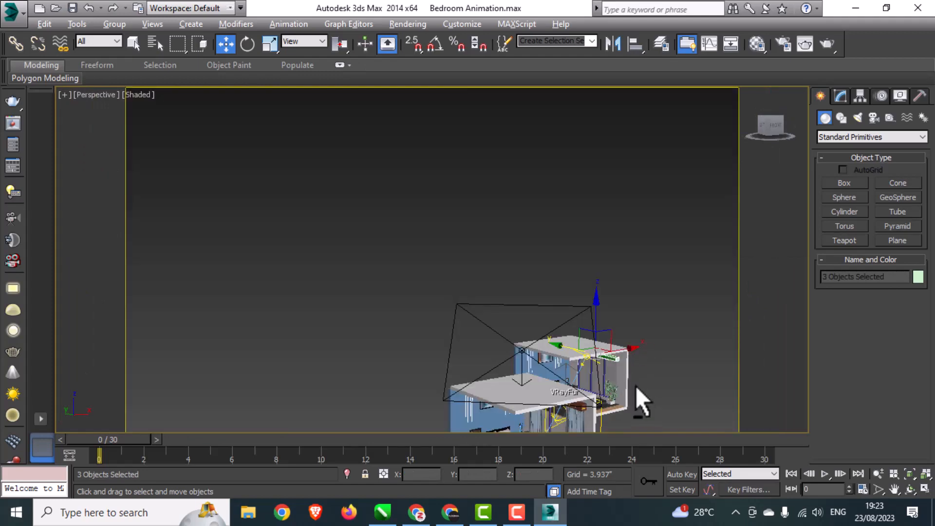
pyautogui.keyDown('alt'); pyautogui.moveTo(636, 386); pyautogui.dragTo(605, 327, button='middle'); pyautogui.keyUp('alt')
pyautogui.press('z')
pyautogui.scroll(-5, 615, 370)
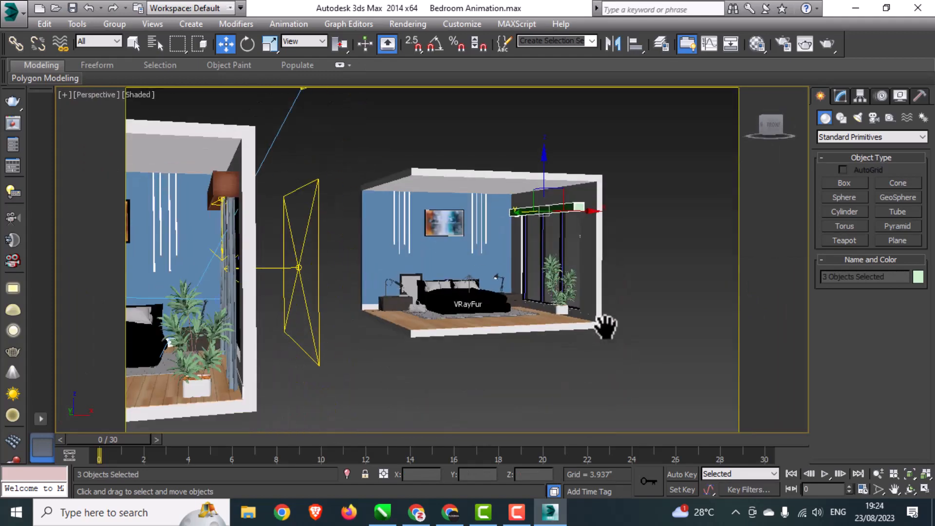
pyautogui.click(123, 27)
pyautogui.click(127, 37)
pyautogui.press('Return')
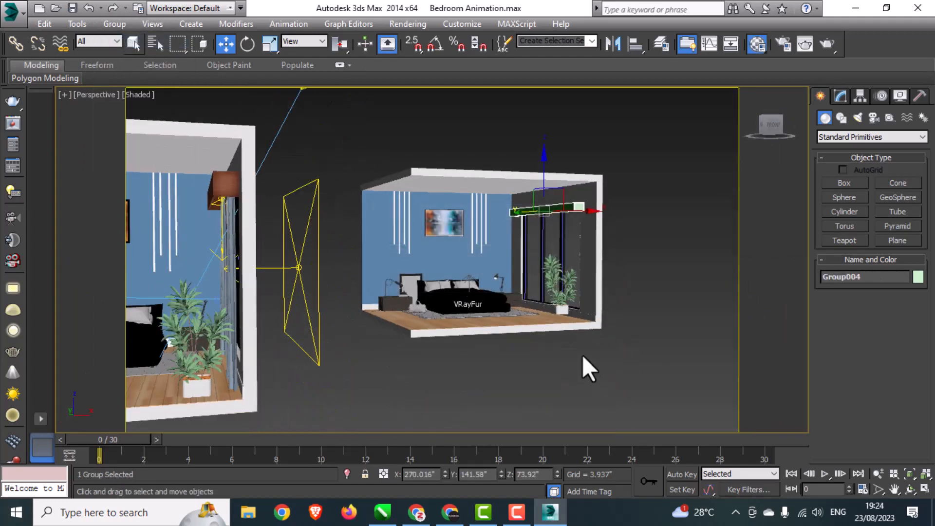
# - Assign the reddish-brown wood material, Material #28, to the curtain box group and deselect it
pyautogui.press('m')
pyautogui.click(727, 67)
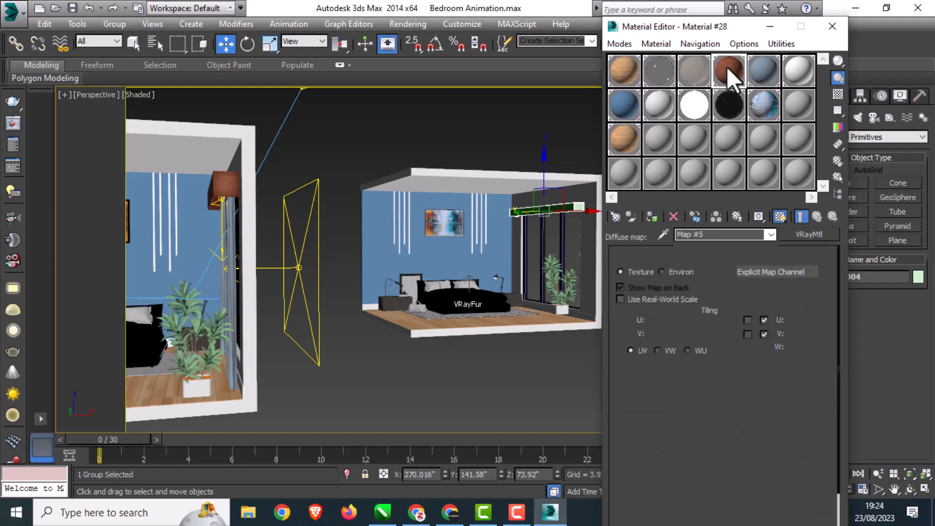
pyautogui.click(655, 220)
pyautogui.click(831, 26)
pyautogui.scroll(5, 566, 207)
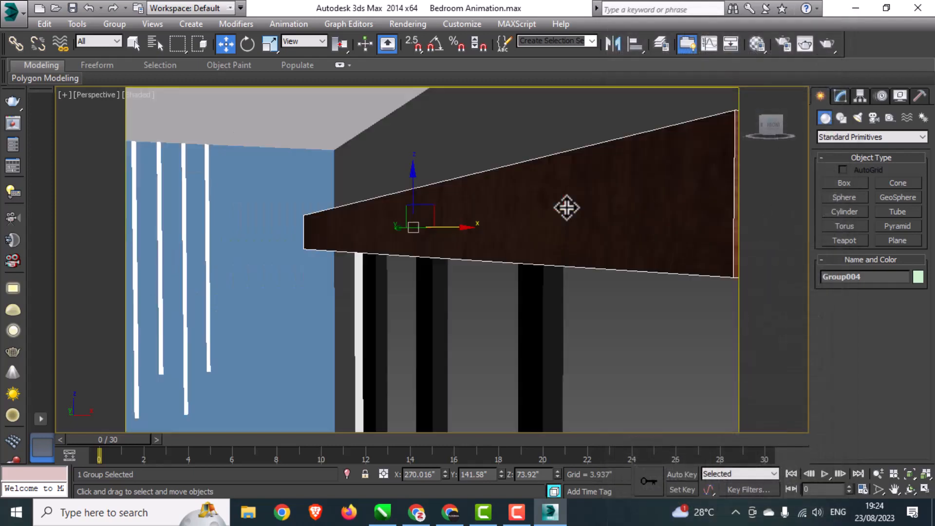
pyautogui.scroll(-5, 567, 207)
pyautogui.keyDown('alt'); pyautogui.moveTo(567, 208); pyautogui.dragTo(583, 244, button='middle'); pyautogui.keyUp('alt')
pyautogui.hotkey('ctrl', 'd')
# - Try to copy the first room's three lights in the Top view
pyautogui.hotkey('alt', 'w')
pyautogui.click(293, 220)
pyautogui.hotkey('alt', 'w')
pyautogui.scroll(-8, 296, 217)
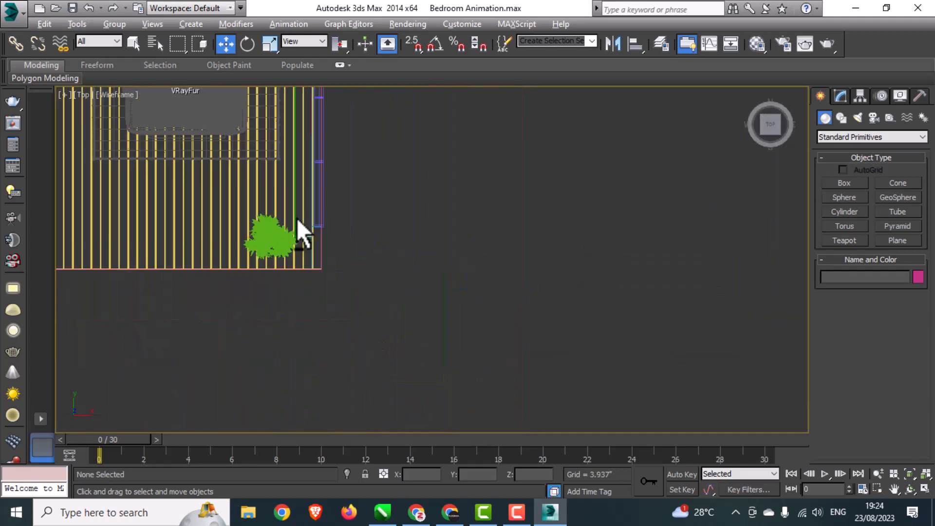
pyautogui.moveTo(258, 204); pyautogui.dragTo(532, 223, button='middle')
pyautogui.moveTo(404, 311); pyautogui.dragTo(401, 248, button='middle')
pyautogui.scroll(4, 378, 279)
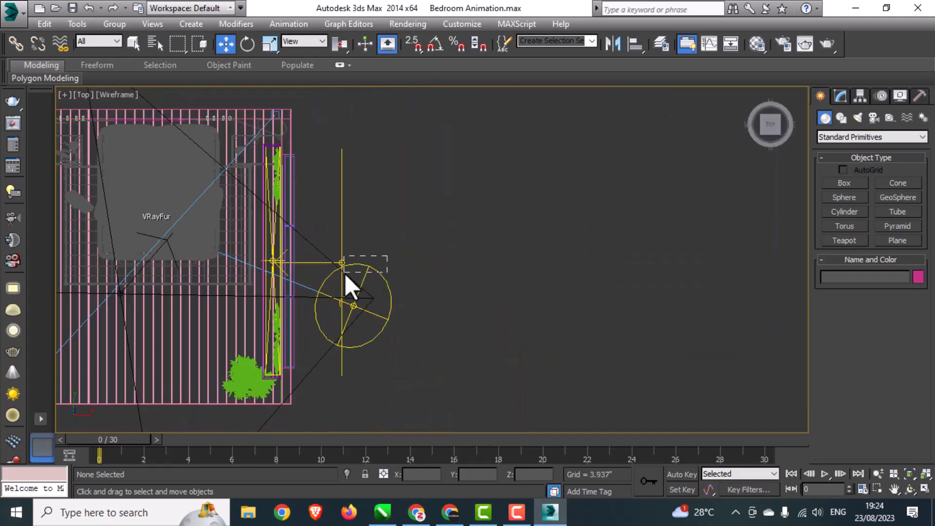
pyautogui.moveTo(345, 273); pyautogui.dragTo(336, 274)
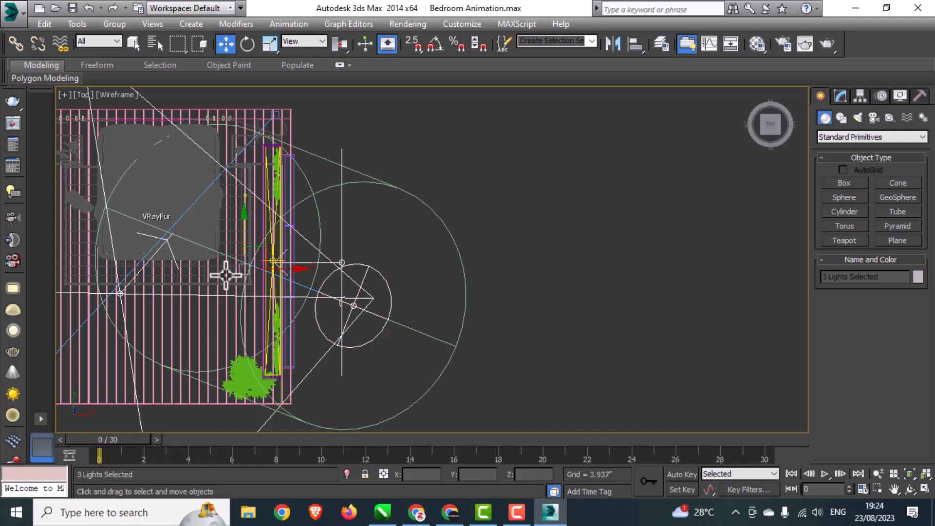
pyautogui.scroll(4, 250, 267)
pyautogui.moveTo(251, 267); pyautogui.dragTo(463, 263, button='middle')
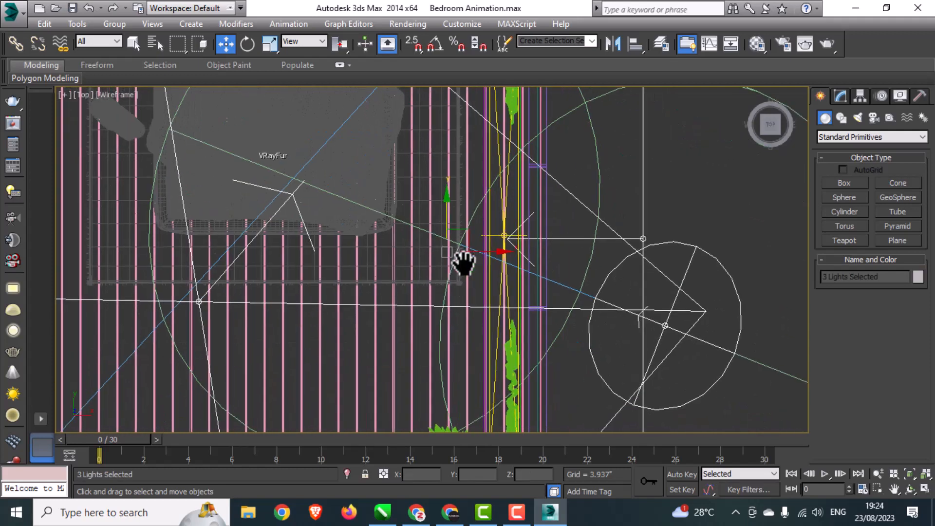
pyautogui.scroll(-6, 459, 265)
pyautogui.scroll(8, 459, 265)
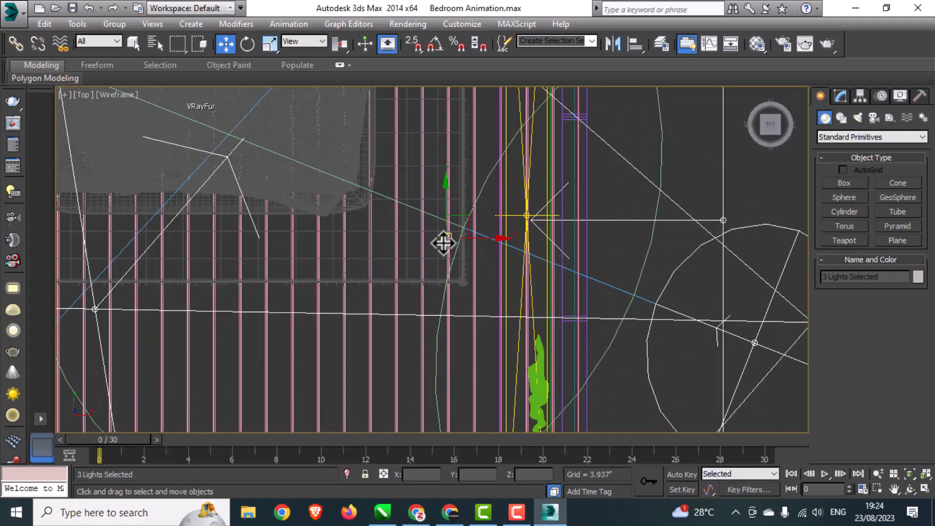
pyautogui.scroll(-5, 463, 287)
pyautogui.scroll(1, 455, 271)
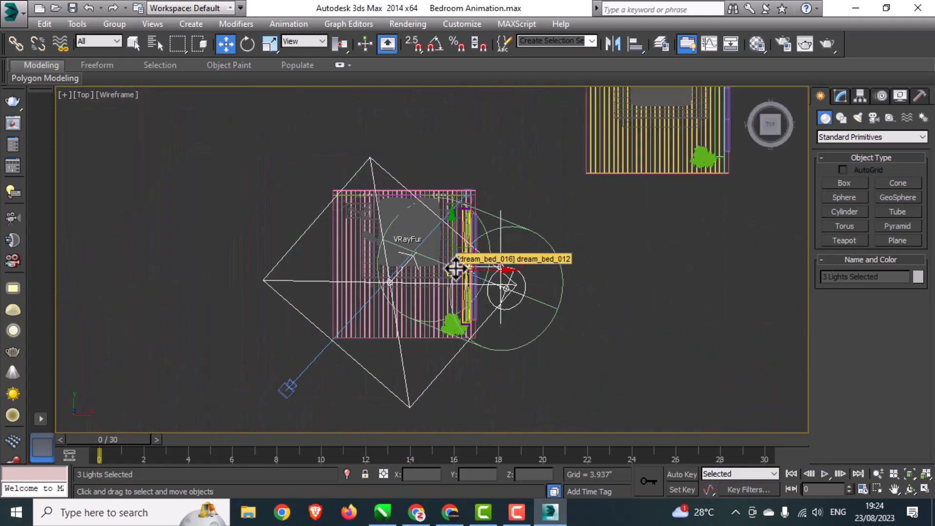
pyautogui.keyDown('shift'); pyautogui.moveTo(456, 269); pyautogui.dragTo(534, 248); pyautogui.keyUp('shift')
pyautogui.click(513, 311)
# - Select the first room's two window plane lights together with both curtains in the Top view
pyautogui.scroll(4, 434, 282)
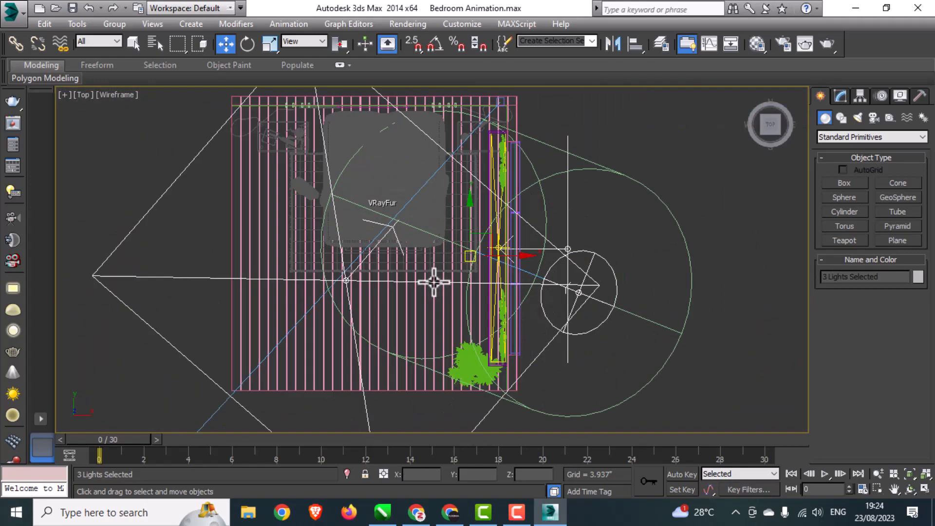
pyautogui.scroll(4, 394, 247)
pyautogui.scroll(2, 392, 190)
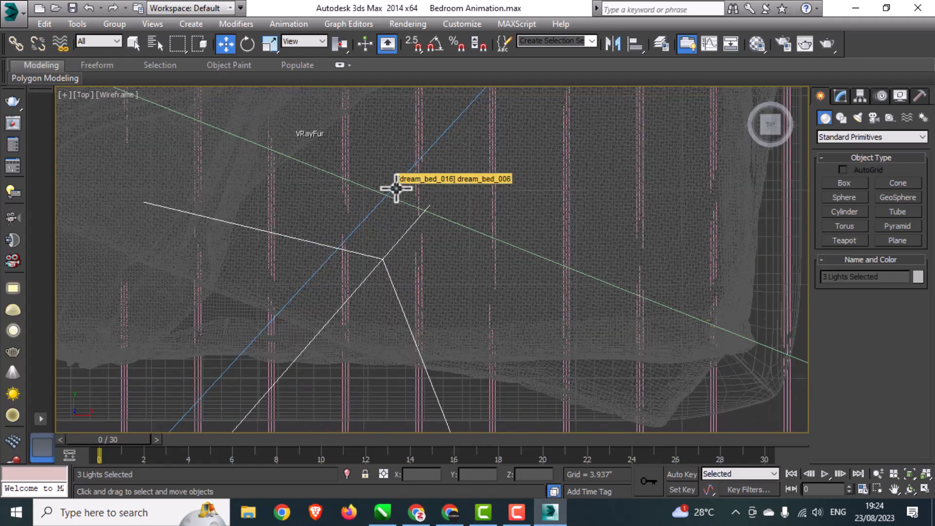
pyautogui.scroll(-3, 396, 188)
pyautogui.scroll(-2, 396, 188)
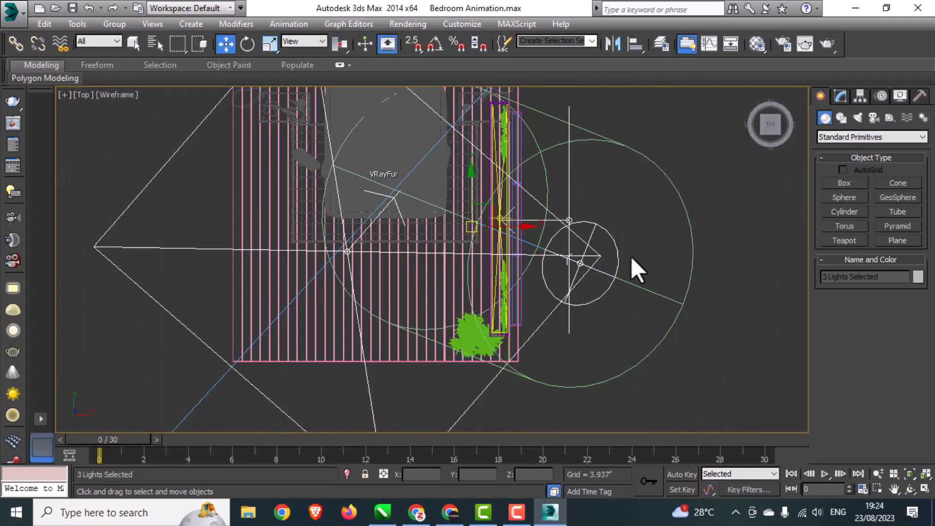
pyautogui.click(617, 258)
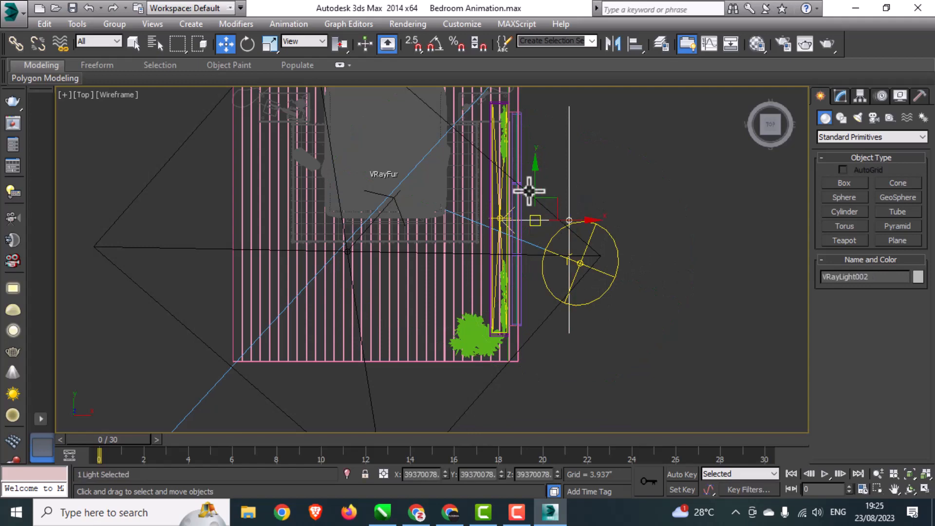
pyautogui.scroll(-3, 524, 249)
pyautogui.scroll(6, 455, 292)
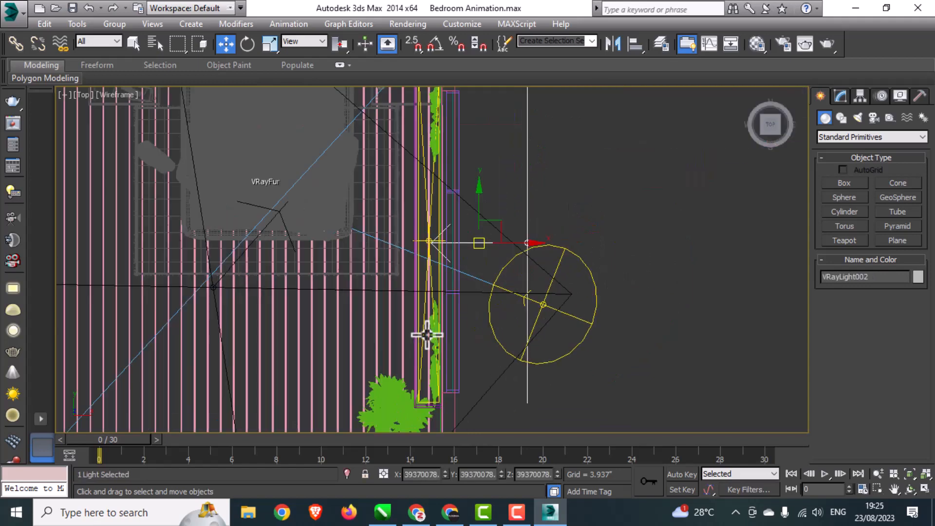
pyautogui.scroll(5, 440, 323)
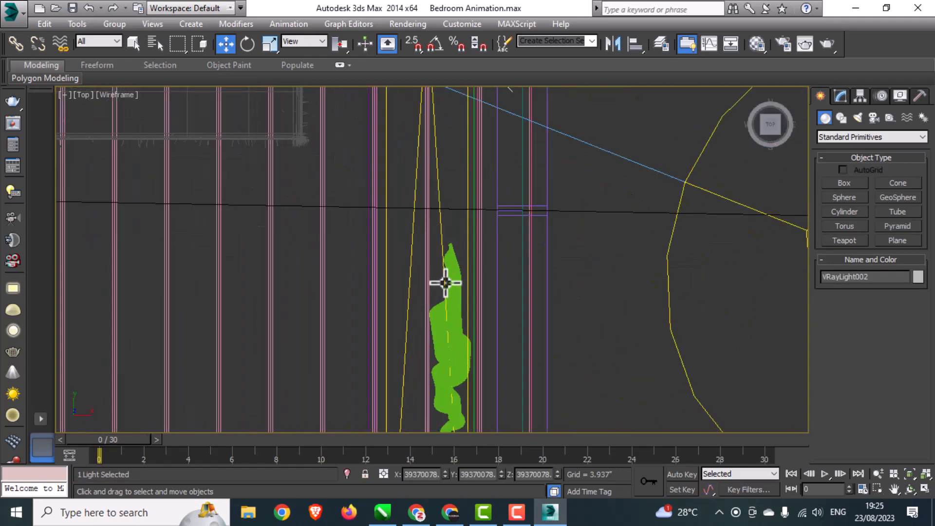
pyautogui.keyDown('ctrl'); pyautogui.click(445, 283); pyautogui.keyUp('ctrl')
pyautogui.keyDown('ctrl'); pyautogui.click(447, 285); pyautogui.keyUp('ctrl')
pyautogui.scroll(-5, 446, 280)
pyautogui.scroll(5, 450, 105)
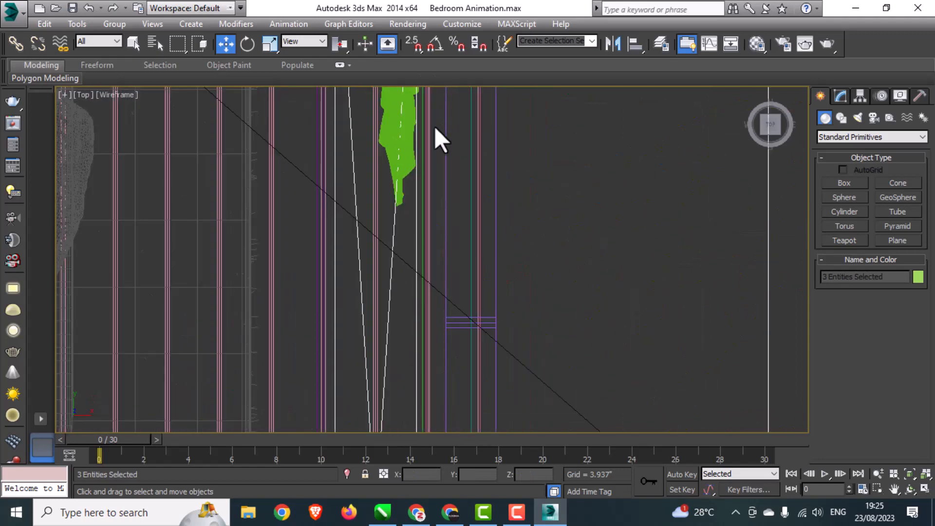
pyautogui.keyDown('ctrl'); pyautogui.click(392, 166); pyautogui.keyUp('ctrl')
pyautogui.scroll(-7, 392, 168)
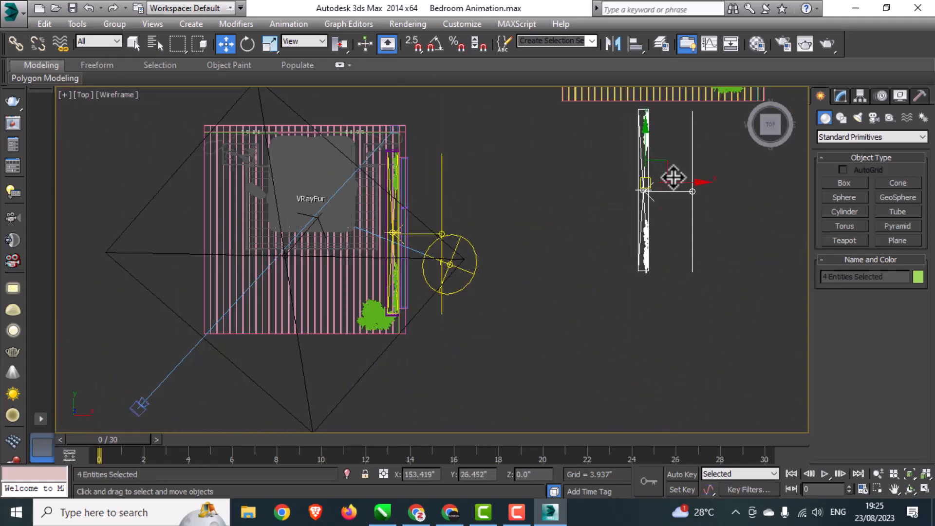
# - Copy the two window lights and both curtains, place the copies at the second room's window and deselect them
pyautogui.keyDown('shift'); pyautogui.moveTo(674, 177); pyautogui.dragTo(699, 169); pyautogui.keyUp('shift')
pyautogui.click(465, 314)
pyautogui.moveTo(652, 279); pyautogui.dragTo(510, 302, button='middle')
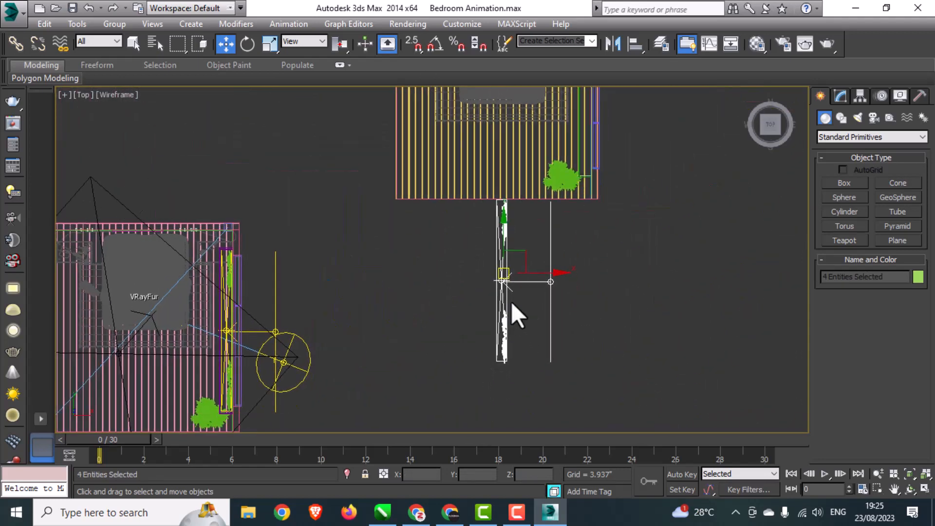
pyautogui.moveTo(618, 195); pyautogui.dragTo(629, 179)
pyautogui.moveTo(629, 179); pyautogui.dragTo(580, 334, button='middle')
pyautogui.scroll(3, 584, 302)
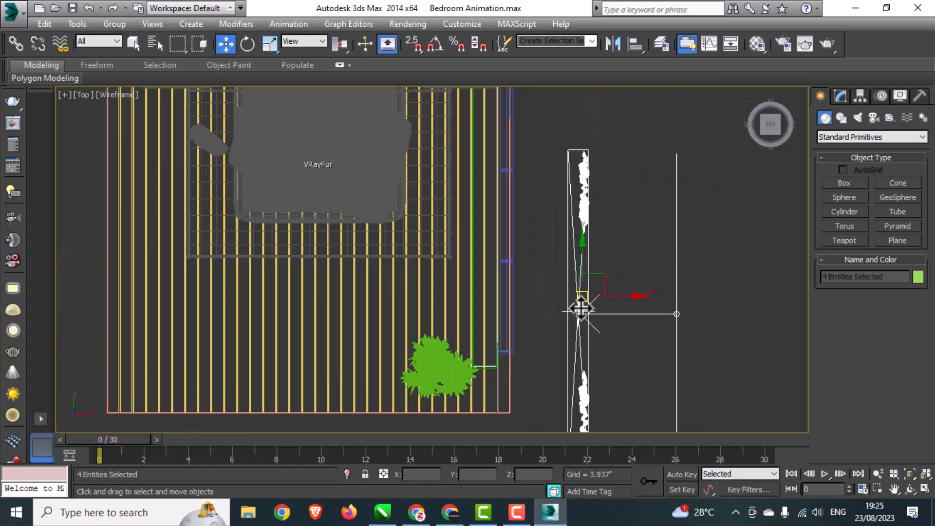
pyautogui.moveTo(580, 309); pyautogui.dragTo(496, 203)
pyautogui.moveTo(495, 203); pyautogui.dragTo(496, 329, button='middle')
pyautogui.scroll(3, 494, 333)
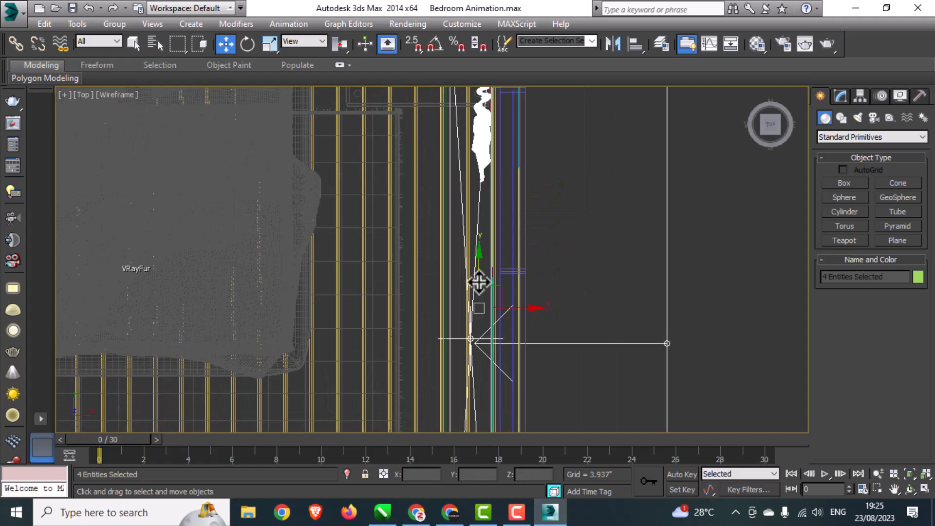
pyautogui.click(502, 307)
pyautogui.scroll(-6, 497, 309)
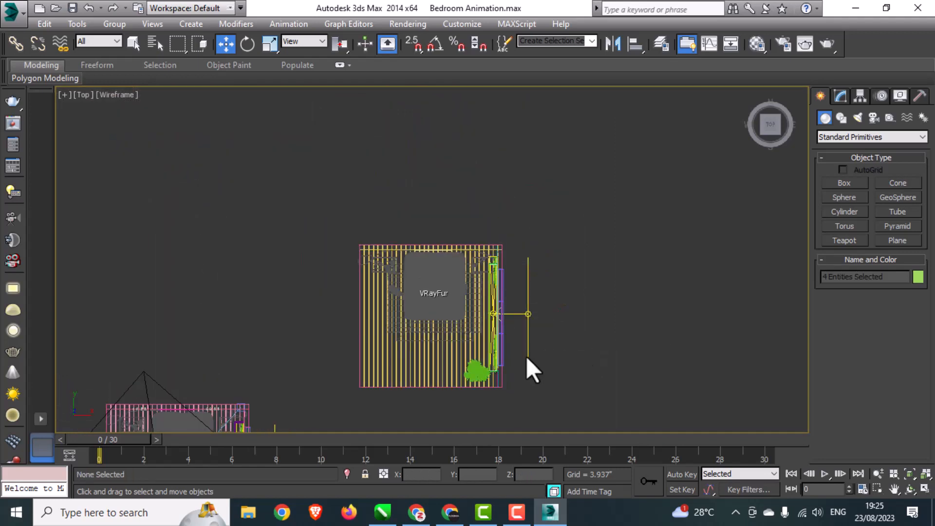
# - Select the first room's VRaySun001 together with its target
pyautogui.moveTo(533, 370); pyautogui.dragTo(543, 190, button='middle')
pyautogui.scroll(2, 364, 350)
pyautogui.click(356, 360)
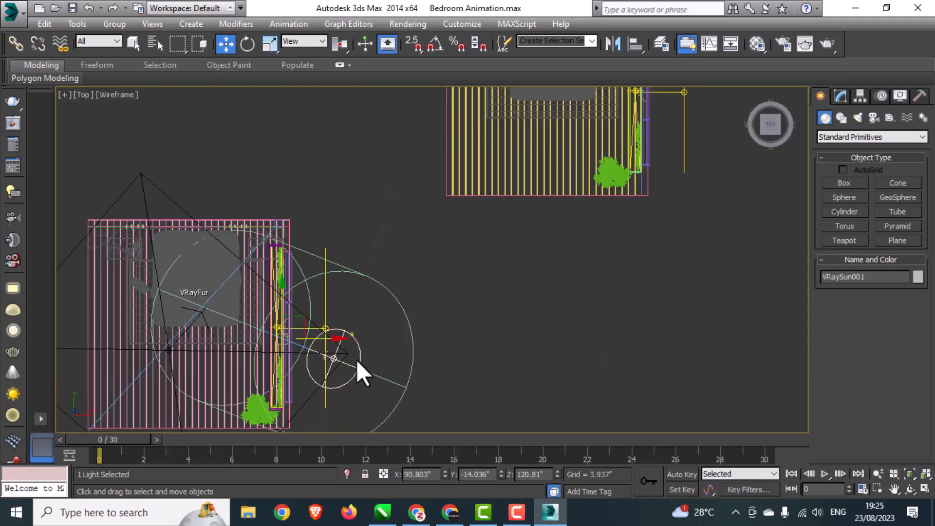
pyautogui.hotkey('alt', 'w')
pyautogui.rightClick(215, 383)
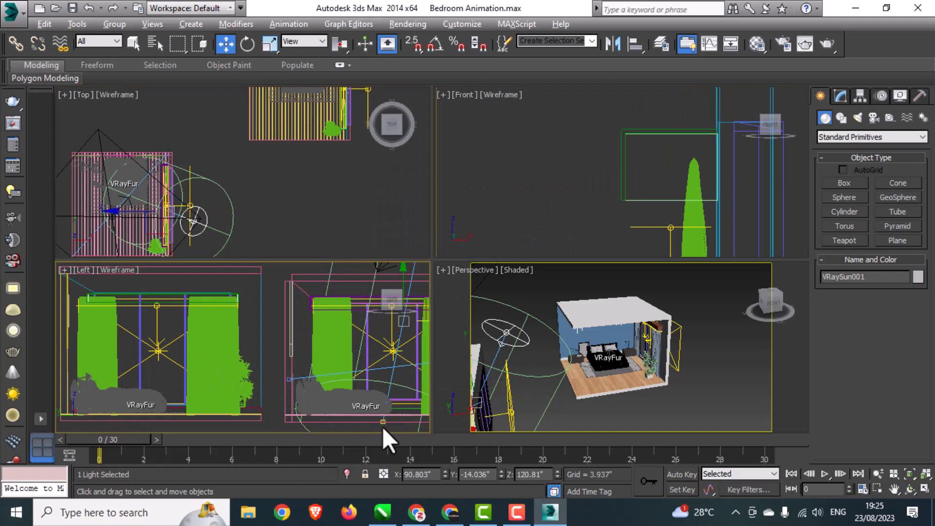
pyautogui.hotkey('alt', 'w')
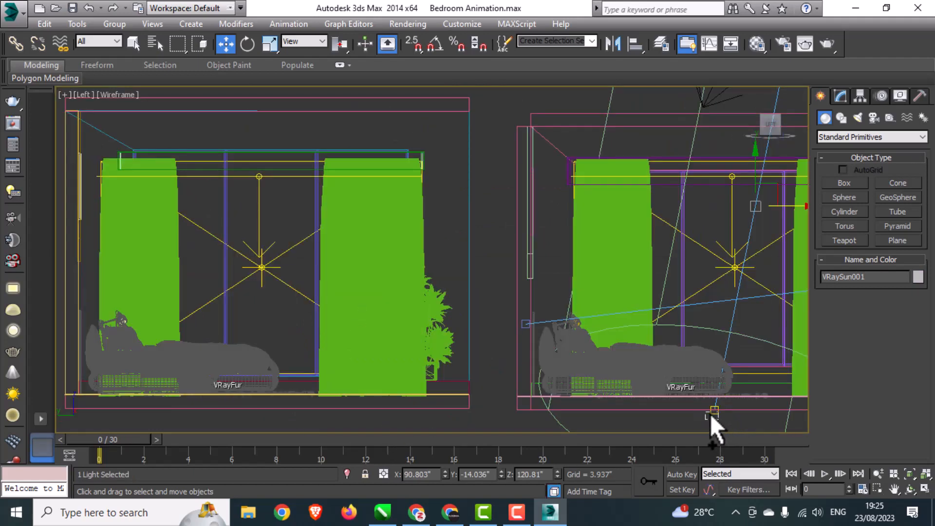
pyautogui.click(707, 418)
pyautogui.hotkey('alt', 'w')
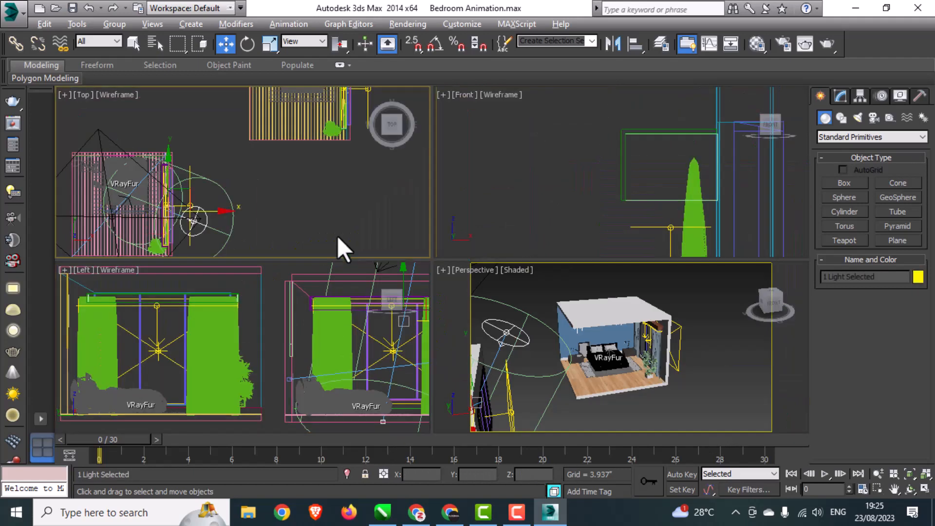
# - Copy the sun and its target in the Top view and place the copy at the matching position around the second room's window
pyautogui.rightClick(337, 236)
pyautogui.hotkey('alt', 'w')
pyautogui.moveTo(285, 333)
pyautogui.keyDown('shift'); pyautogui.mouseDown()
pyautogui.moveTo(418, 314)
pyautogui.moveTo(537, 269)
pyautogui.mouseUp(); pyautogui.keyUp('shift')
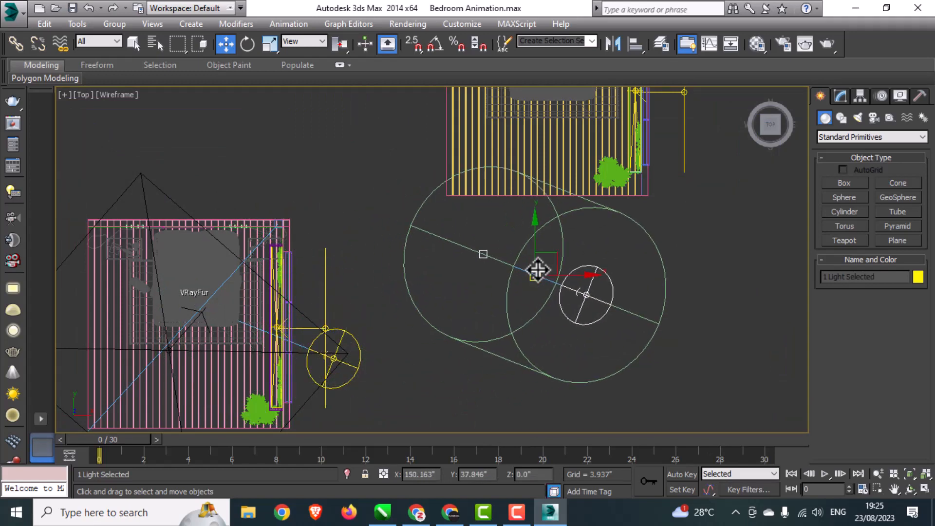
pyautogui.click(468, 311)
pyautogui.moveTo(399, 382); pyautogui.dragTo(292, 428, button='middle')
pyautogui.moveTo(448, 371); pyautogui.dragTo(533, 206)
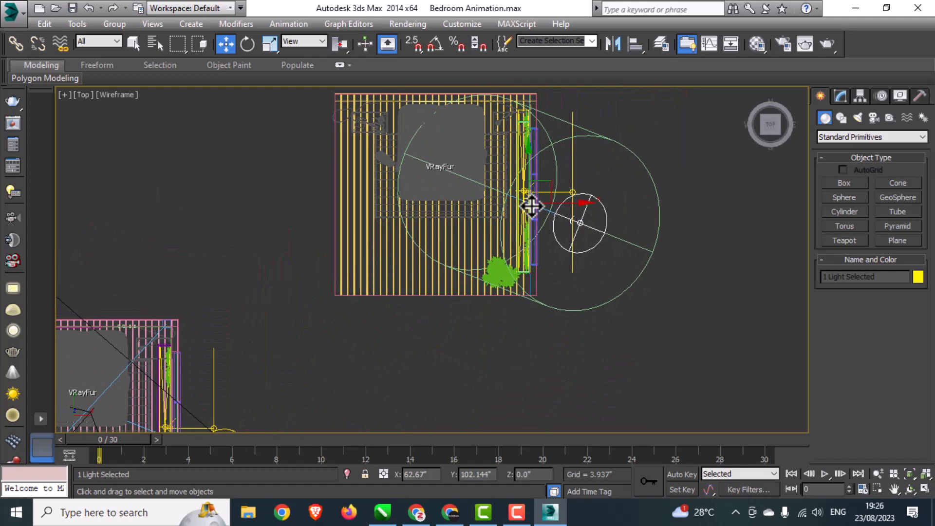
pyautogui.scroll(-3, 516, 243)
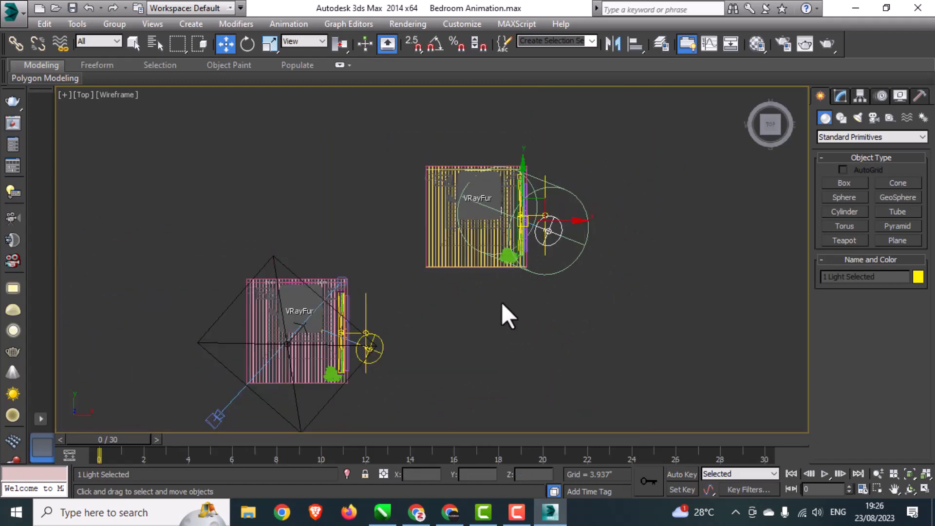
# - Select the first room's VRayCam001 together with its target and bring the camera's pivot onto the camera body
pyautogui.moveTo(424, 355); pyautogui.dragTo(417, 287, button='middle')
pyautogui.click(257, 356)
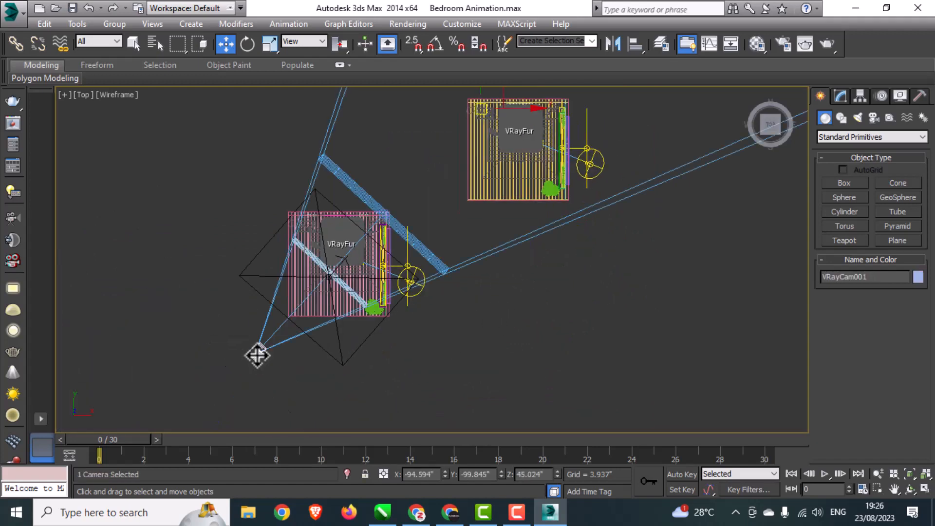
pyautogui.scroll(6, 392, 211)
pyautogui.scroll(-7, 355, 226)
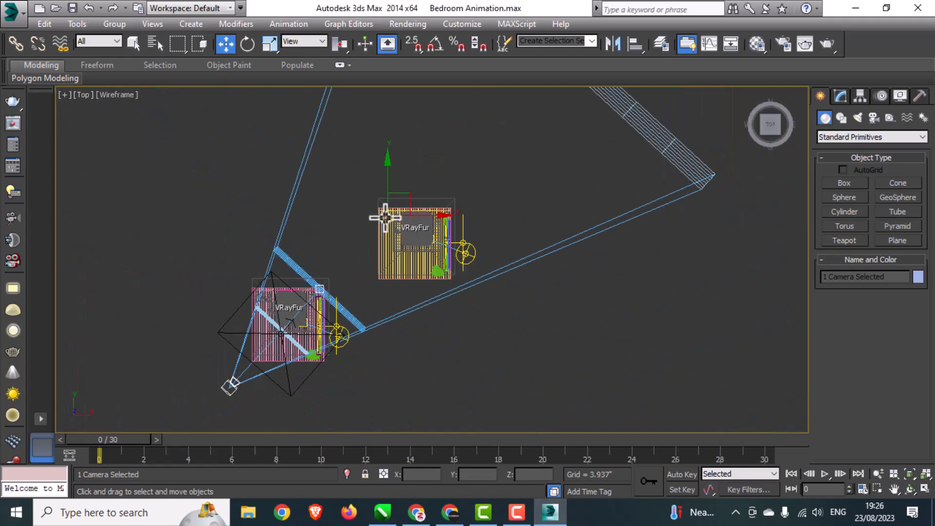
pyautogui.click(860, 96)
pyautogui.click(870, 183)
pyautogui.click(833, 183)
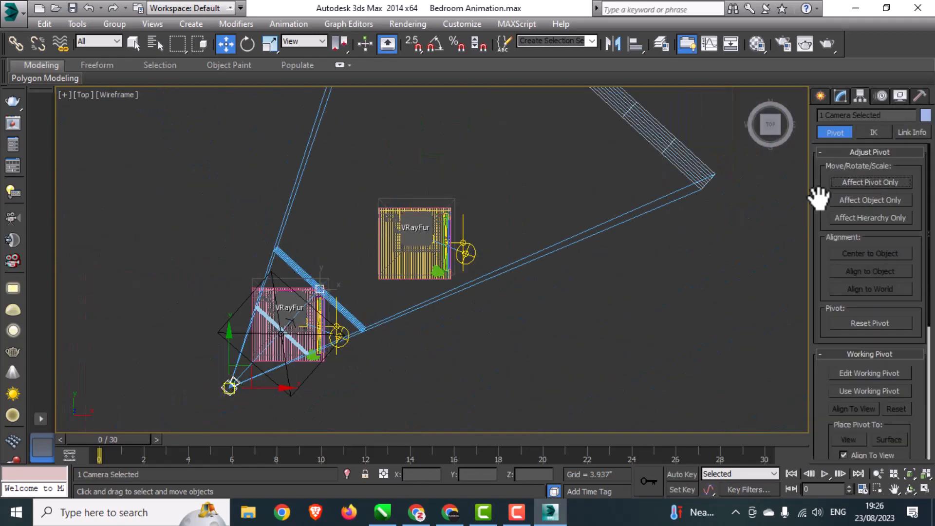
# - Copy the camera with its target to the matching position at the second room and deselect it
pyautogui.moveTo(233, 384)
pyautogui.mouseDown()
pyautogui.moveTo(375, 292)
pyautogui.moveTo(355, 302)
pyautogui.moveTo(385, 308)
pyautogui.mouseUp()
pyautogui.click(467, 315)
pyautogui.click(448, 331)
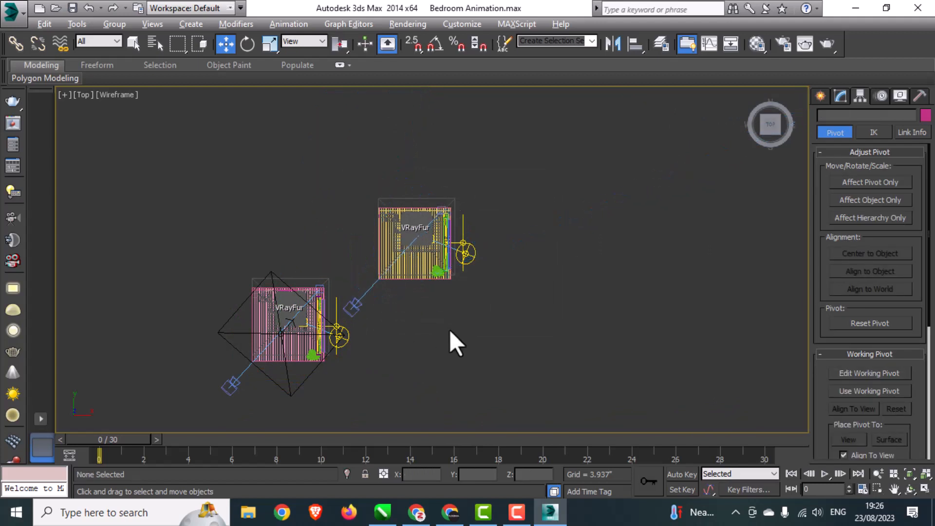
# - Select the second room's plant group and lower it about 4.06" onto the floor in the Left view
pyautogui.hotkey('alt', 'w')
pyautogui.click(560, 374)
pyautogui.hotkey('alt', 'w')
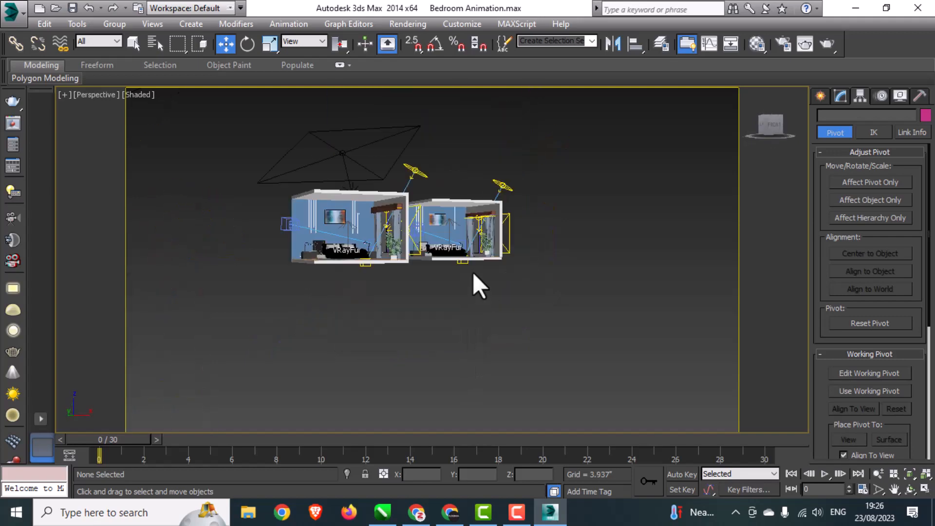
pyautogui.scroll(4, 468, 270)
pyautogui.click(448, 277)
pyautogui.keyDown('alt'); pyautogui.moveTo(448, 276); pyautogui.dragTo(497, 317, button='middle'); pyautogui.keyUp('alt')
pyautogui.moveTo(331, 311); pyautogui.dragTo(445, 302, button='middle')
pyautogui.click(643, 261)
pyautogui.hotkey('alt', 'w')
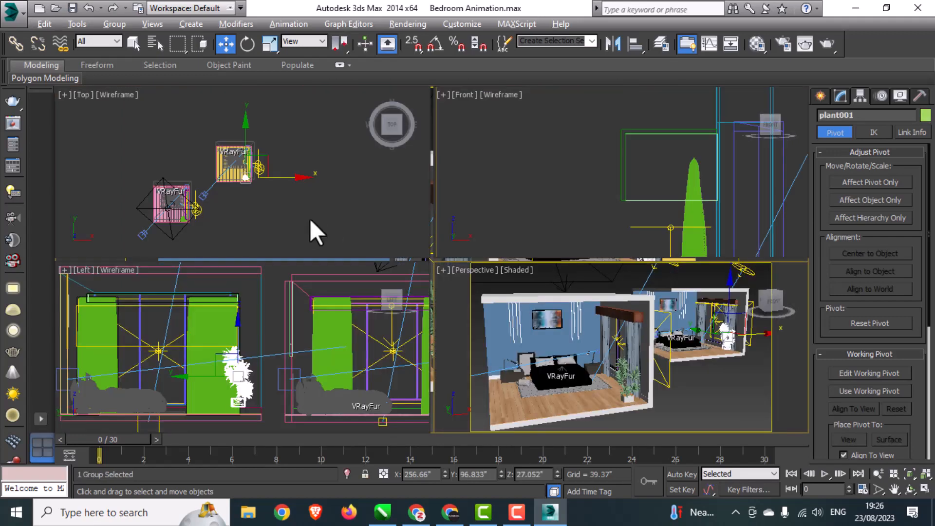
pyautogui.rightClick(238, 425)
pyautogui.hotkey('alt', 'w')
pyautogui.scroll(5, 414, 360)
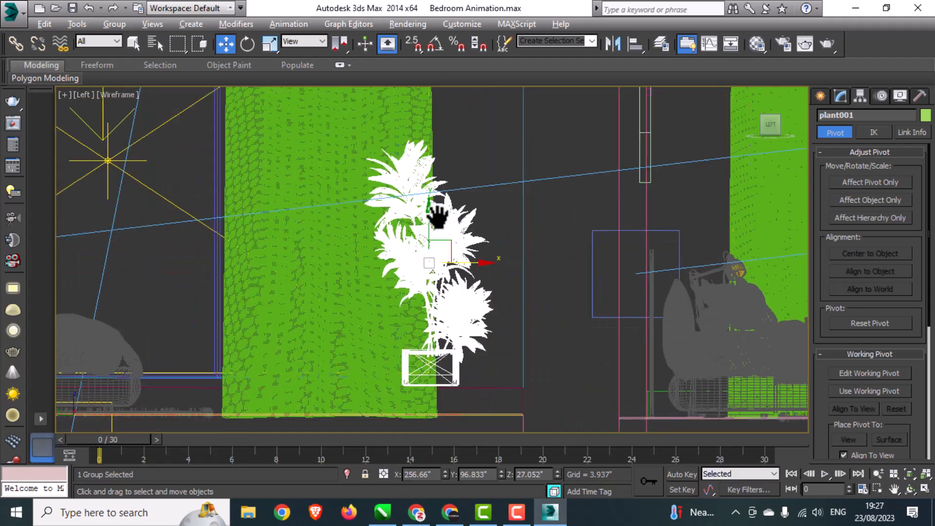
pyautogui.moveTo(433, 225); pyautogui.dragTo(424, 232)
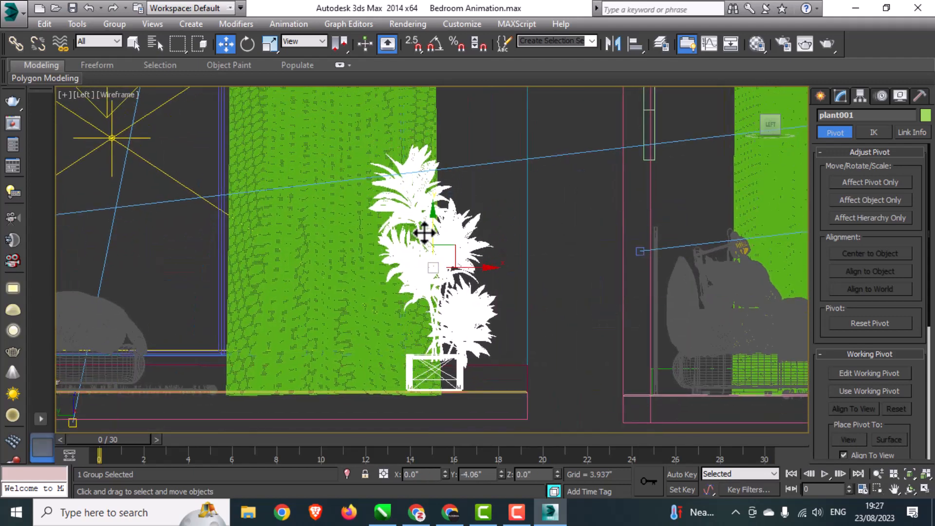
pyautogui.hotkey('alt', 'w')
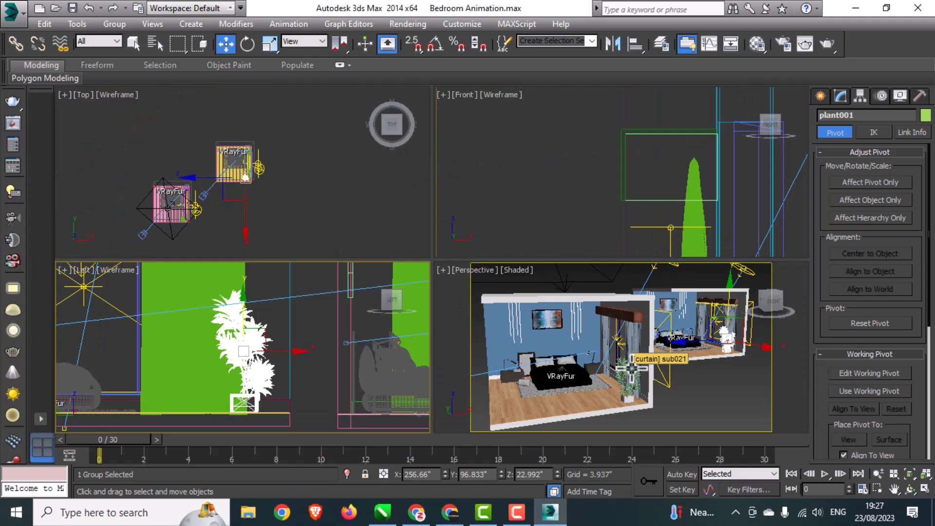
# - Examine both rooms in perspective and compare the views through VRayCam001 and VRayCam002
pyautogui.hotkey('alt', 'w')
pyautogui.moveTo(625, 361)
pyautogui.keyDown('alt'); pyautogui.mouseDown(button='middle')
pyautogui.moveTo(606, 372)
pyautogui.moveTo(624, 364)
pyautogui.moveTo(627, 346)
pyautogui.moveTo(619, 375)
pyautogui.moveTo(615, 364)
pyautogui.mouseUp(button='middle'); pyautogui.keyUp('alt')
pyautogui.moveTo(506, 389); pyautogui.dragTo(561, 363, button='middle')
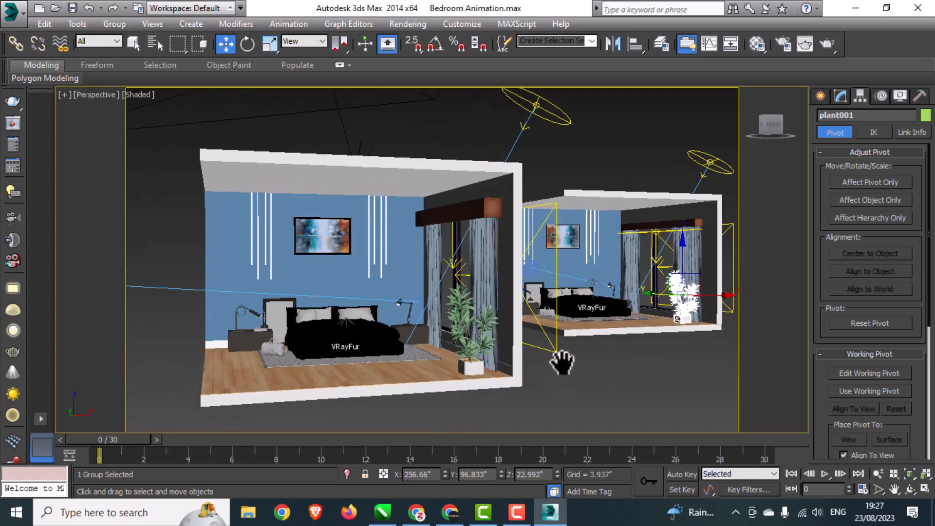
pyautogui.press('c')
pyautogui.doubleClick(431, 157)
pyautogui.press('c')
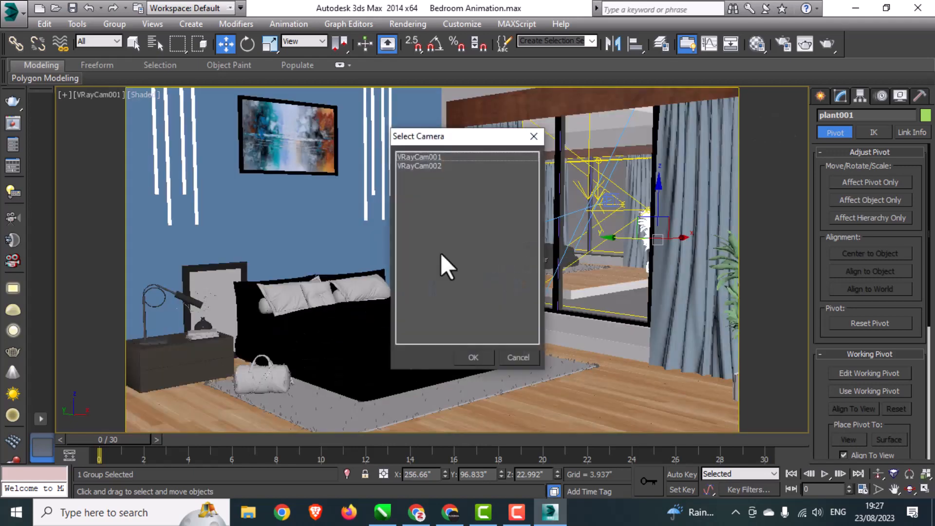
pyautogui.doubleClick(423, 165)
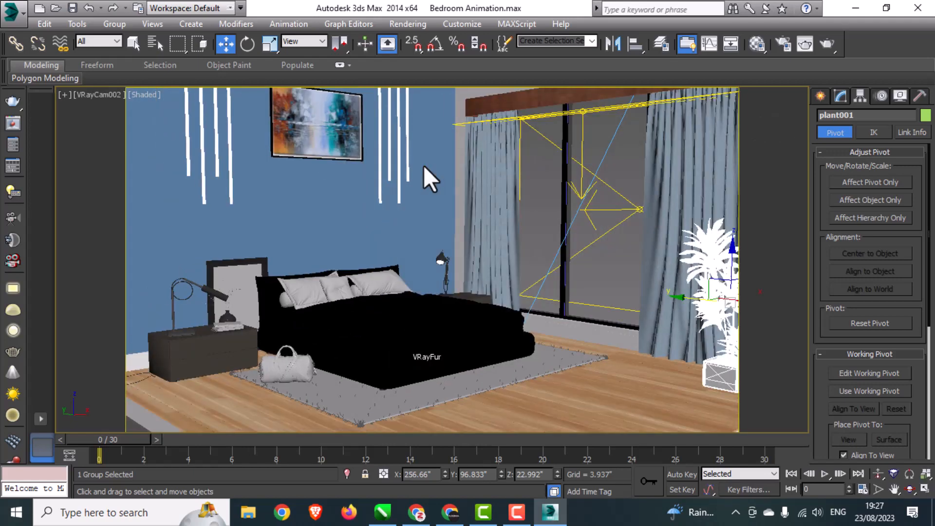
# - Shift the second room's curtain nearest the bed slightly along Y toward the window and return to the VRayCam001 view
pyautogui.click(499, 202)
pyautogui.moveTo(458, 221); pyautogui.dragTo(470, 220)
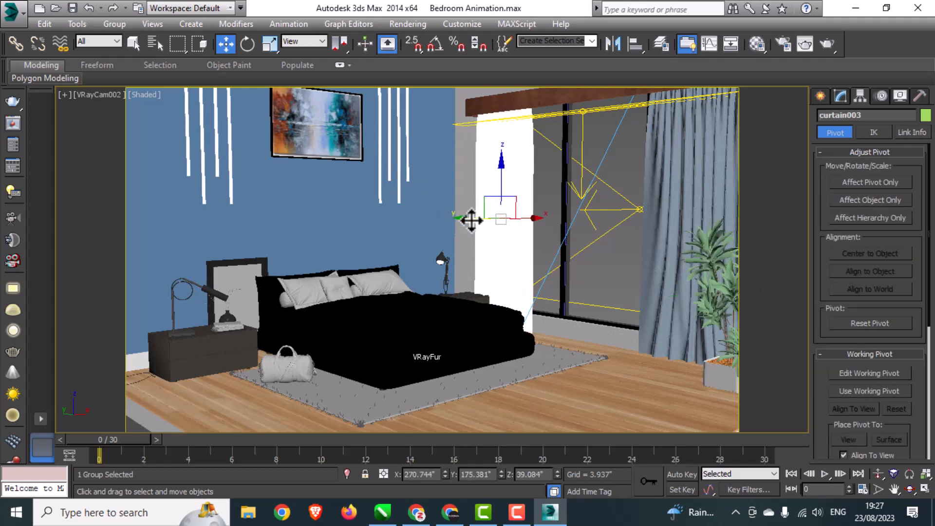
pyautogui.press('c')
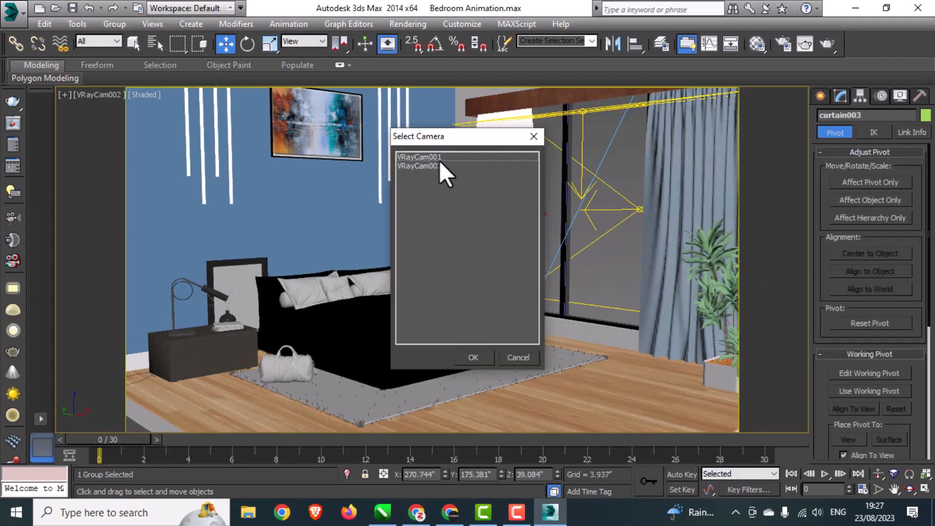
pyautogui.doubleClick(439, 157)
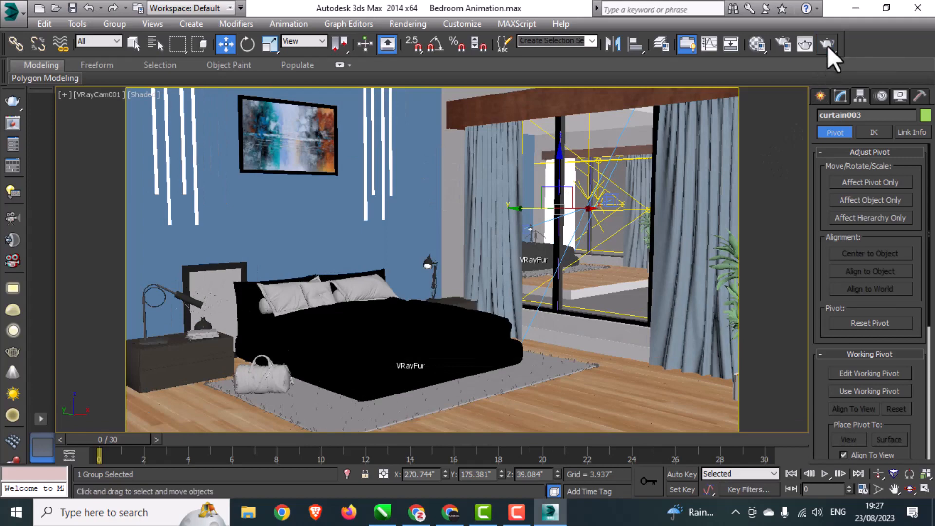